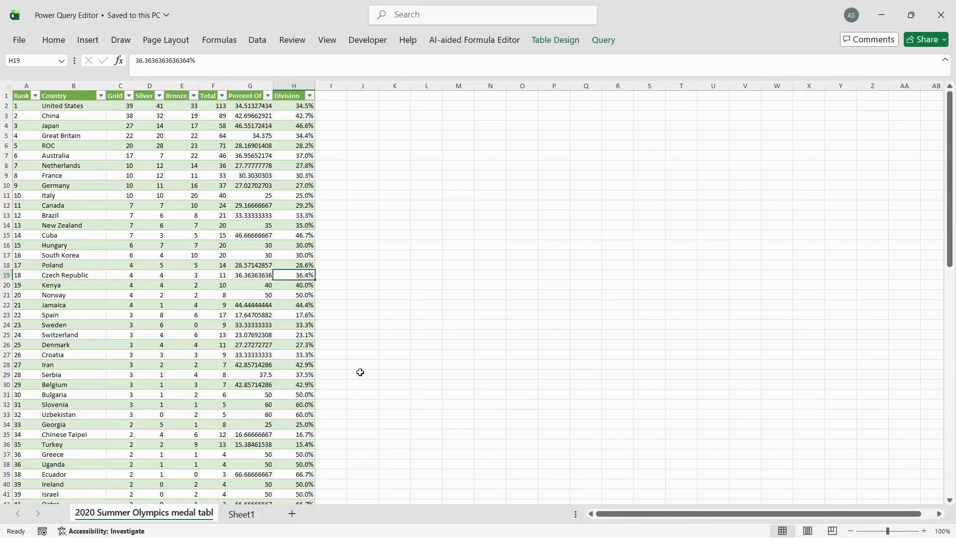
Switch to the Sheet1 worksheet and select an empty cell below the learning outcomes box
left_click(242, 514)
left_click(255, 424)
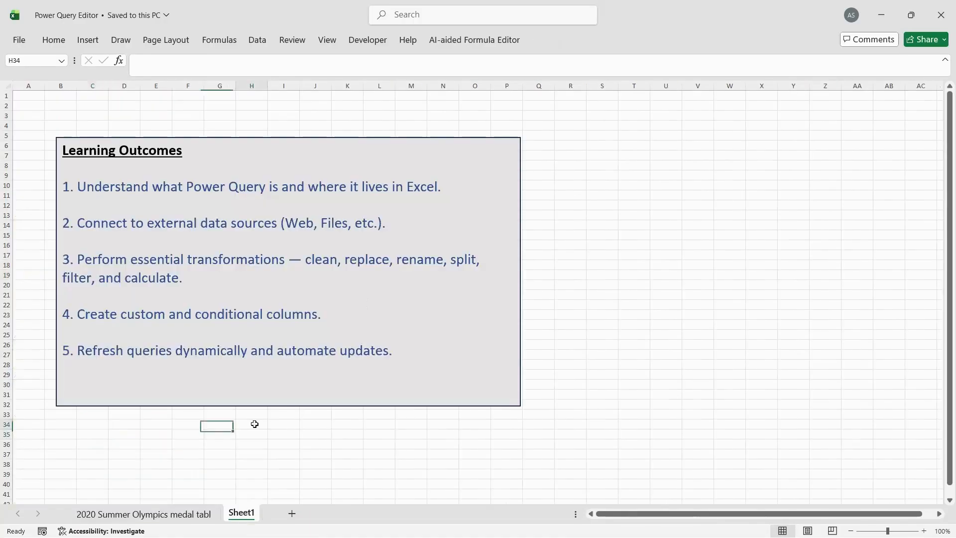
left_click(264, 40)
left_click(25, 83)
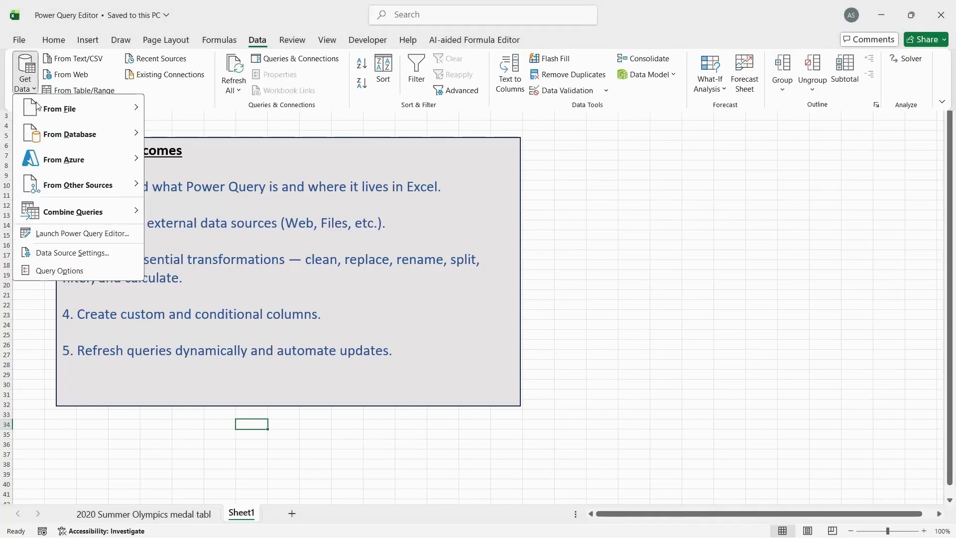
mouse_move(97, 117)
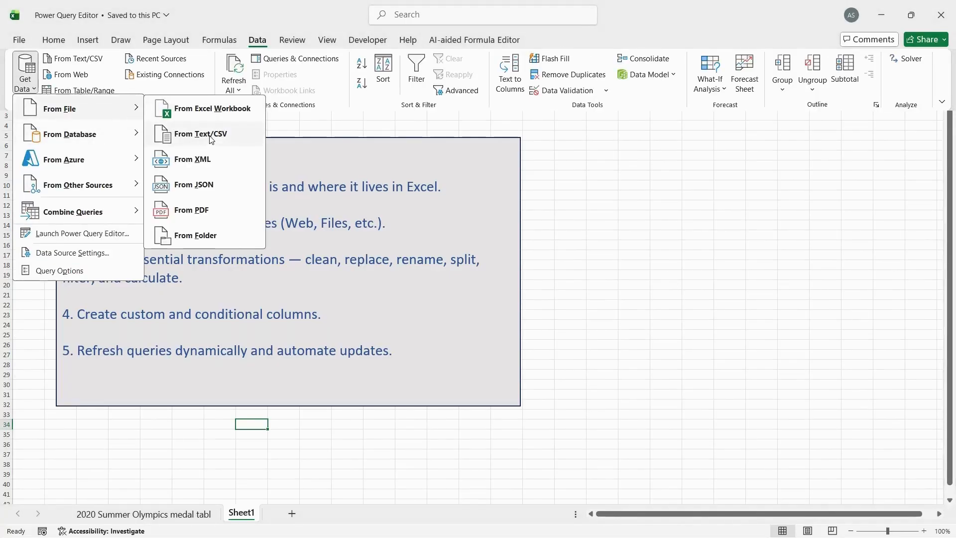
left_click(211, 139)
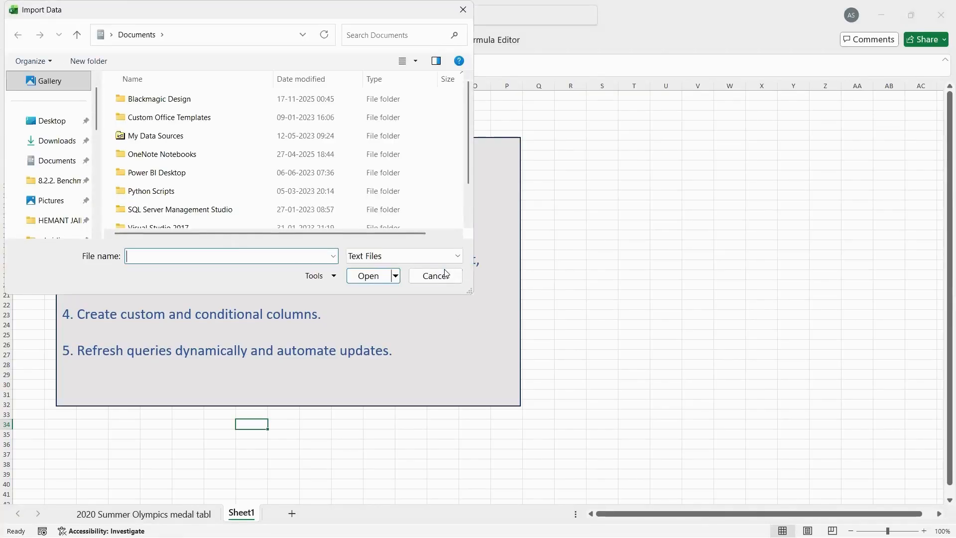
left_click(444, 277)
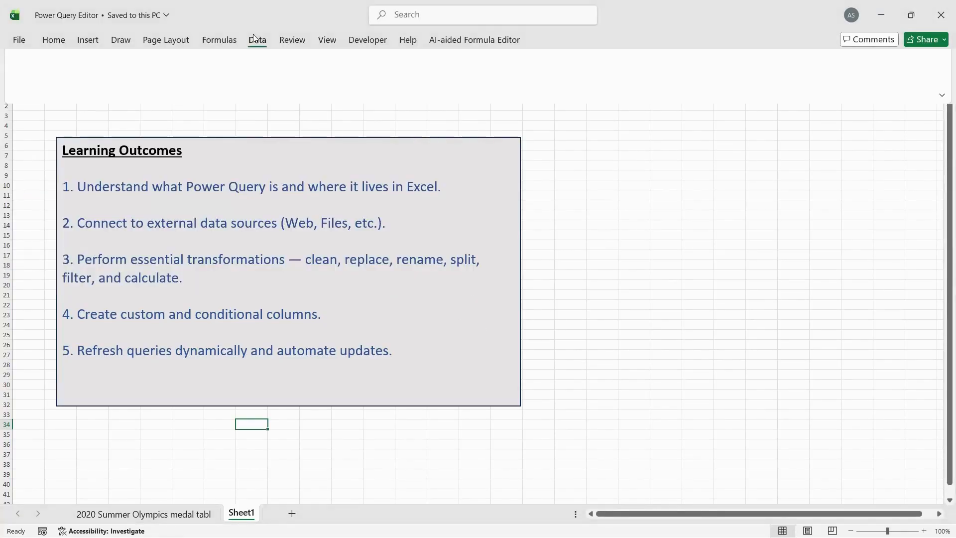
Get data from an Excel workbook, importing the Staff sheet of 02.sample-staff-data.xlsx into the Navigator
left_click(25, 75)
mouse_move(80, 109)
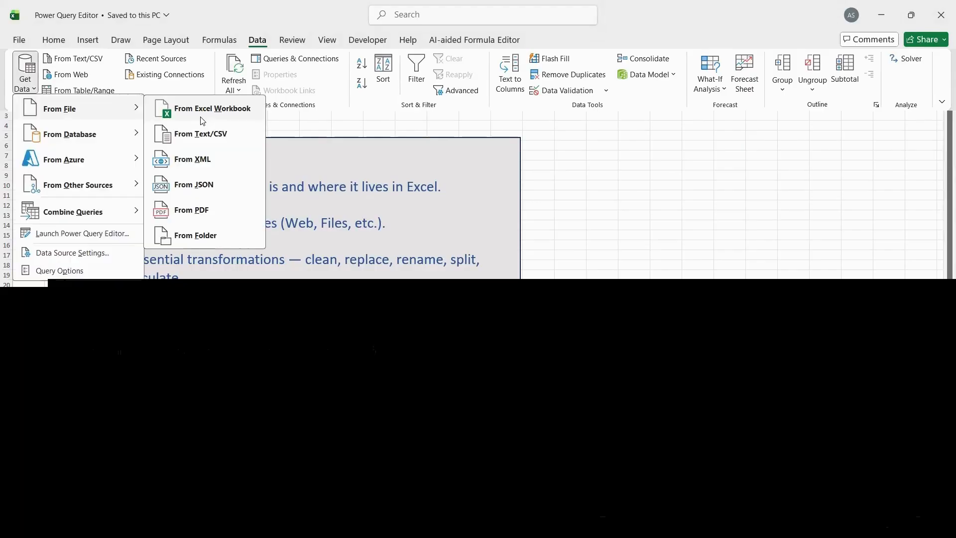
left_click(202, 121)
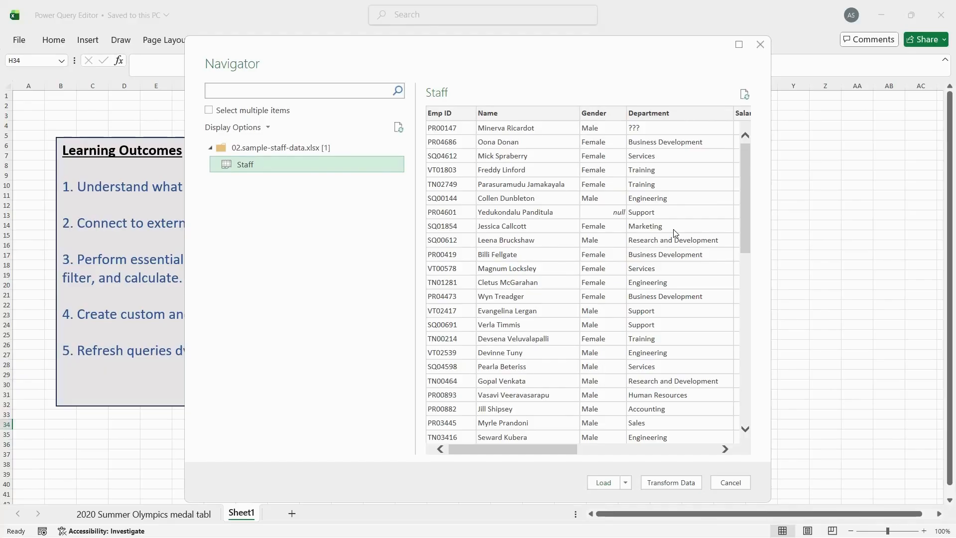
Browse the Staff preview in the Navigator across all its columns and rows
scroll(673, 232, "right", 6)
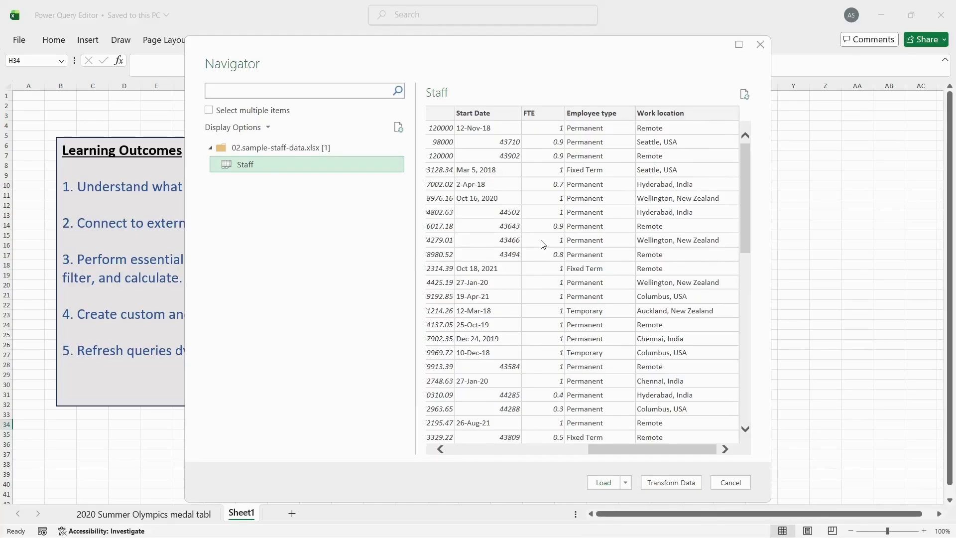
scroll(543, 244, "left", 6)
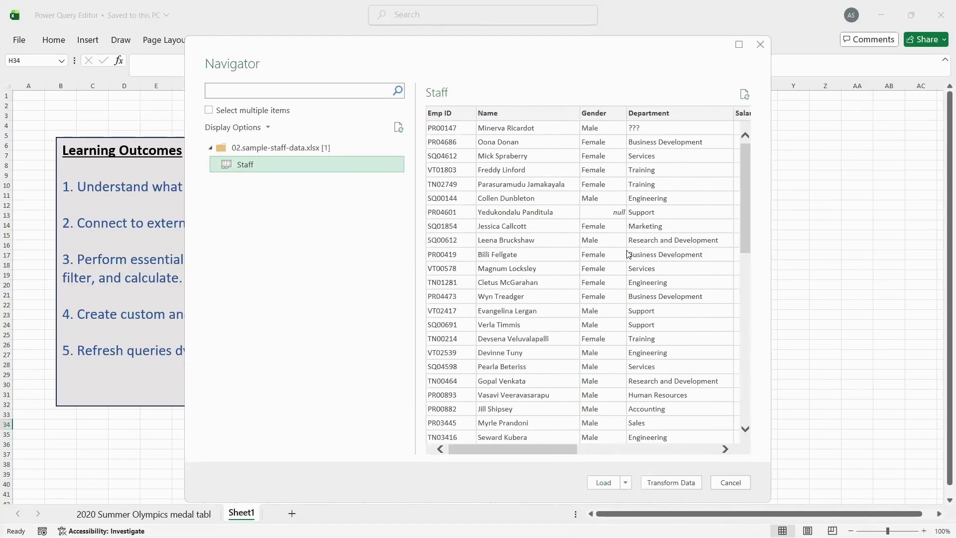
scroll(556, 324, "right", 2)
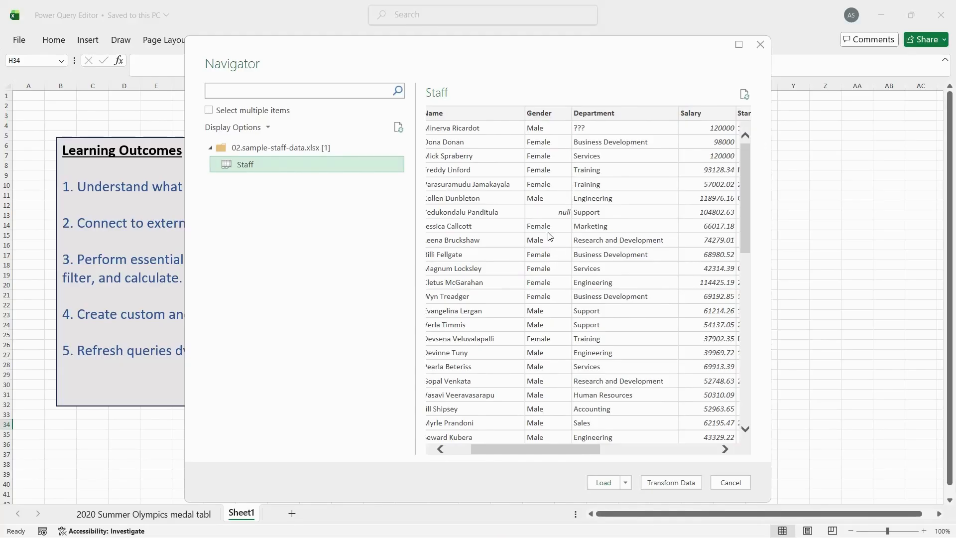
scroll(550, 397, "left", 2)
scroll(550, 397, "down", 7)
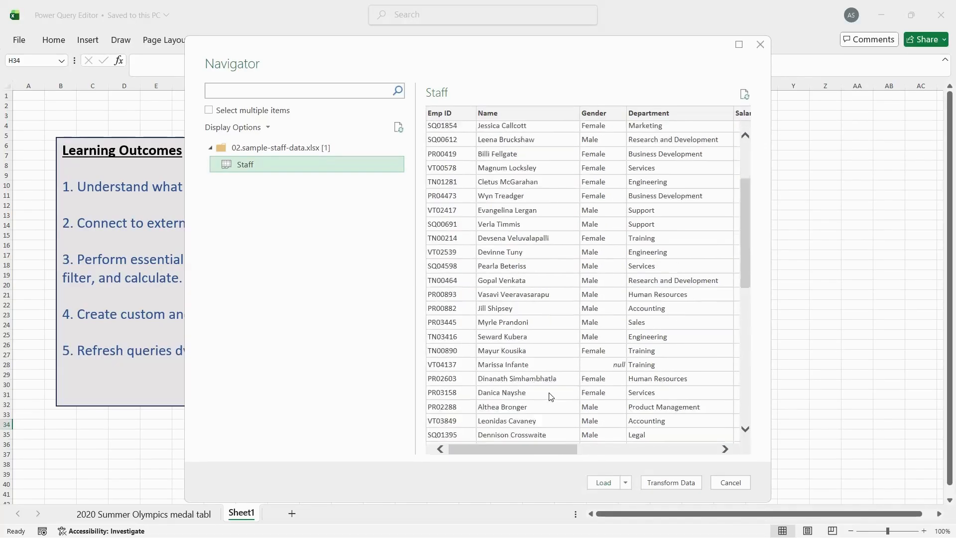
scroll(616, 254, "down", 5)
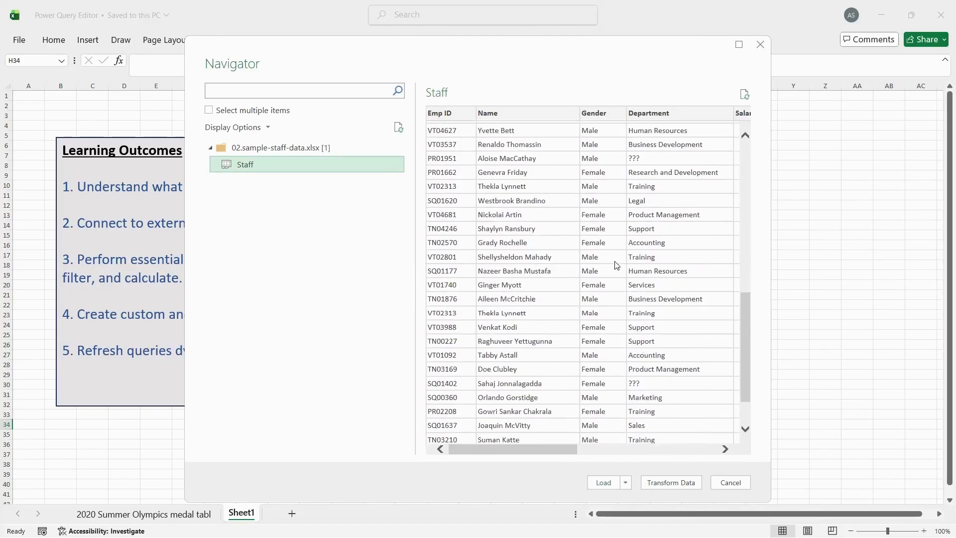
scroll(659, 324, "right", 2)
scroll(660, 324, "right", 1)
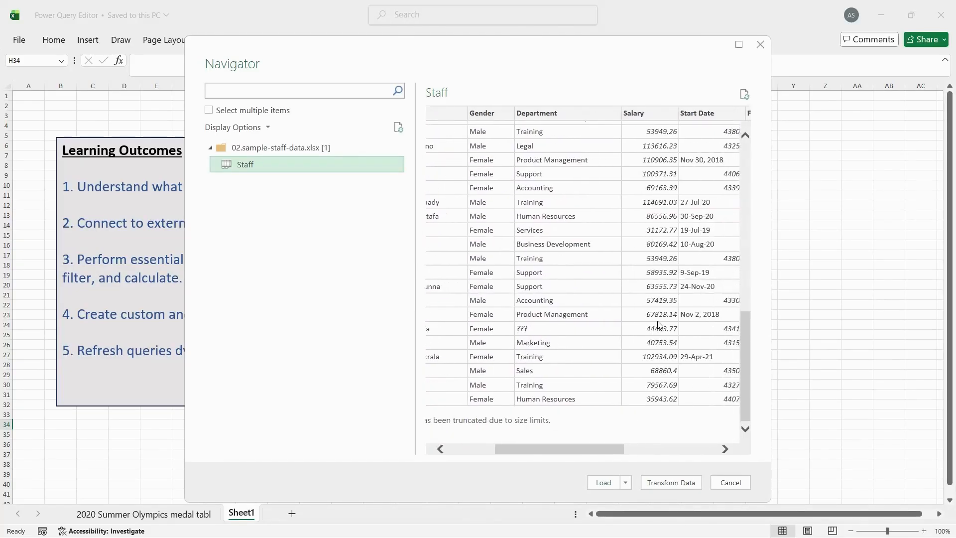
scroll(659, 325, "up", 2)
scroll(659, 324, "right", 1)
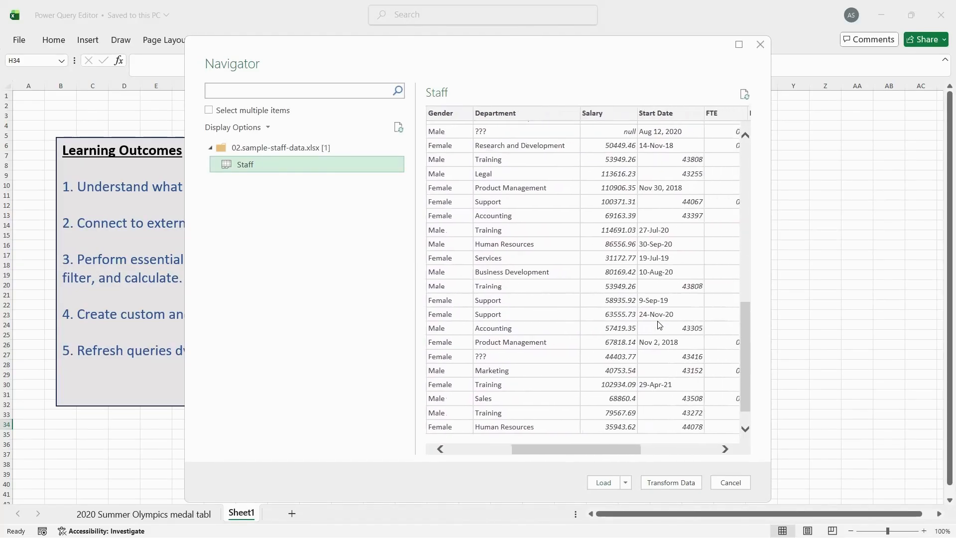
scroll(661, 253, "up", 9)
scroll(662, 253, "up", 1)
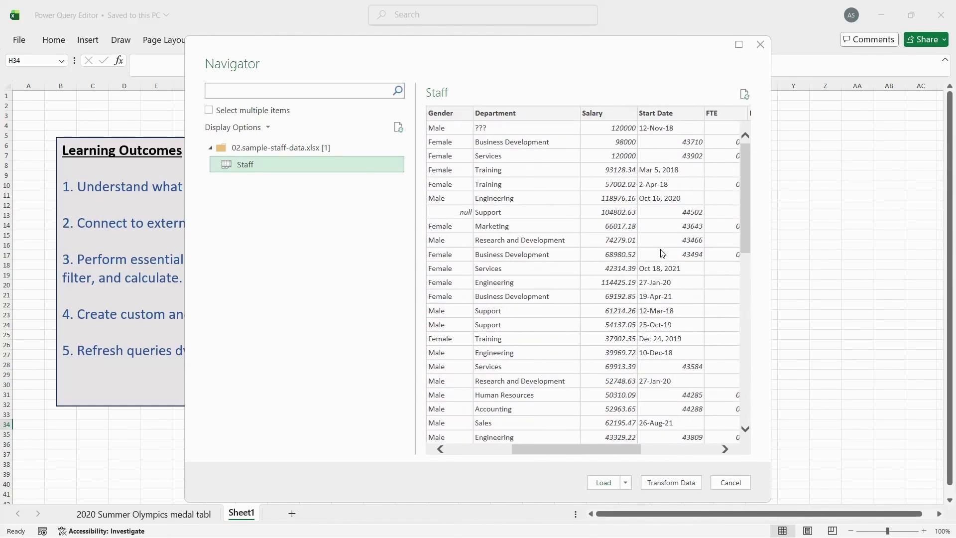
scroll(662, 253, "right", 3)
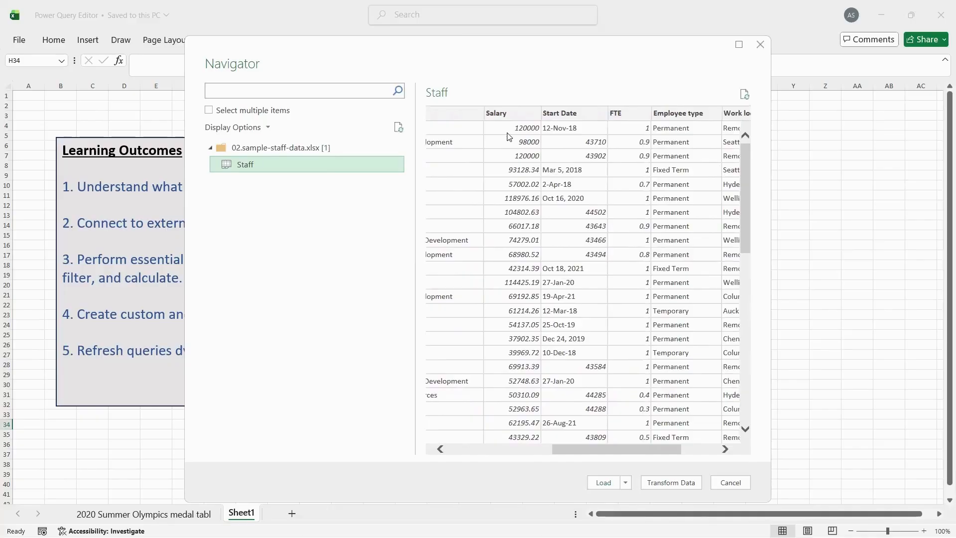
scroll(644, 254, "right", 3)
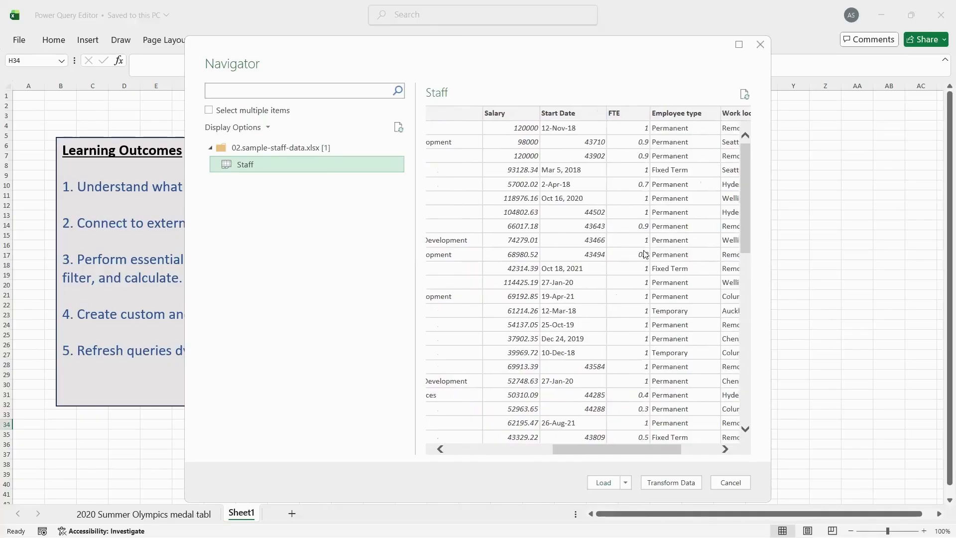
scroll(645, 254, "down", 10)
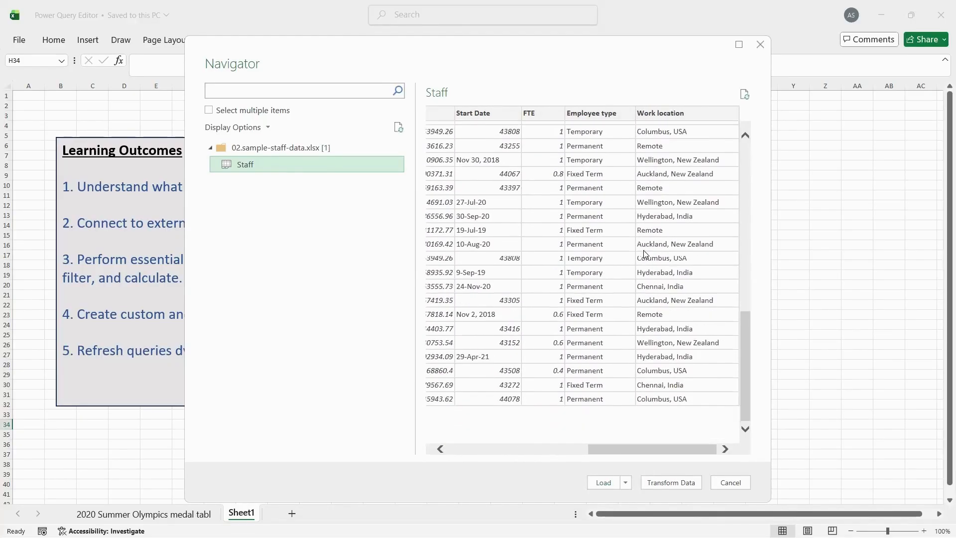
scroll(588, 259, "left", 6)
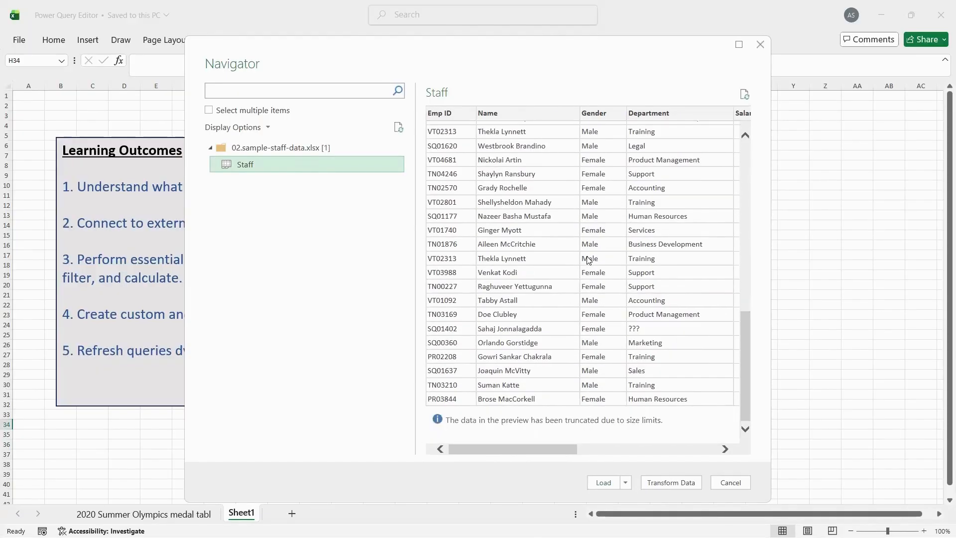
scroll(588, 260, "up", 8)
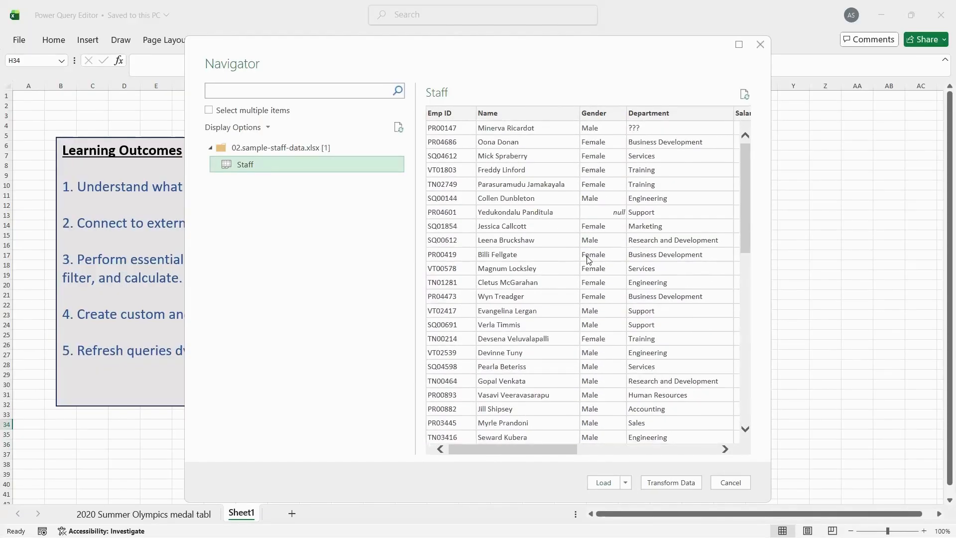
scroll(623, 356, "down", 1)
scroll(624, 356, "up", 1)
scroll(674, 272, "right", 6)
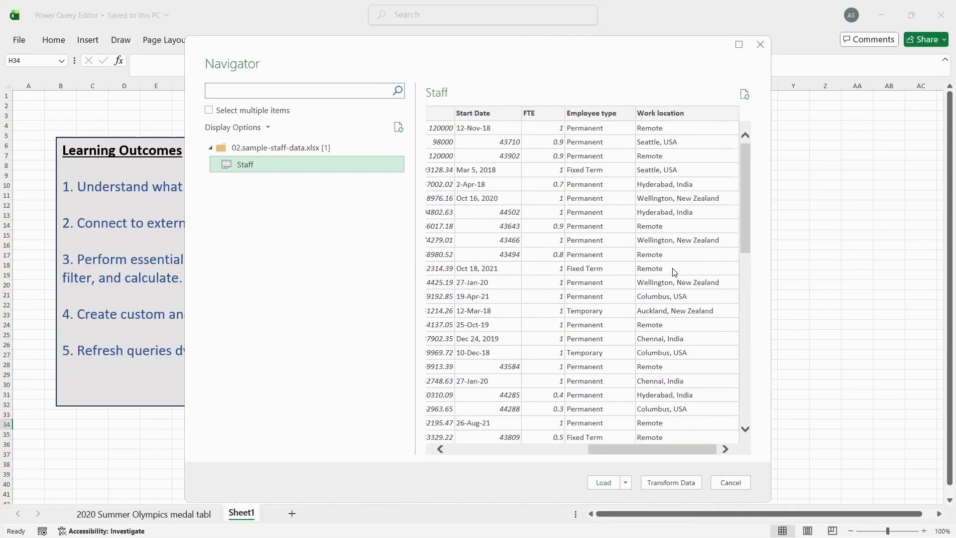
scroll(623, 356, "left", 6)
scroll(674, 272, "right", 6)
Open the Staff data in the Power Query Editor for transformation
left_click(667, 483)
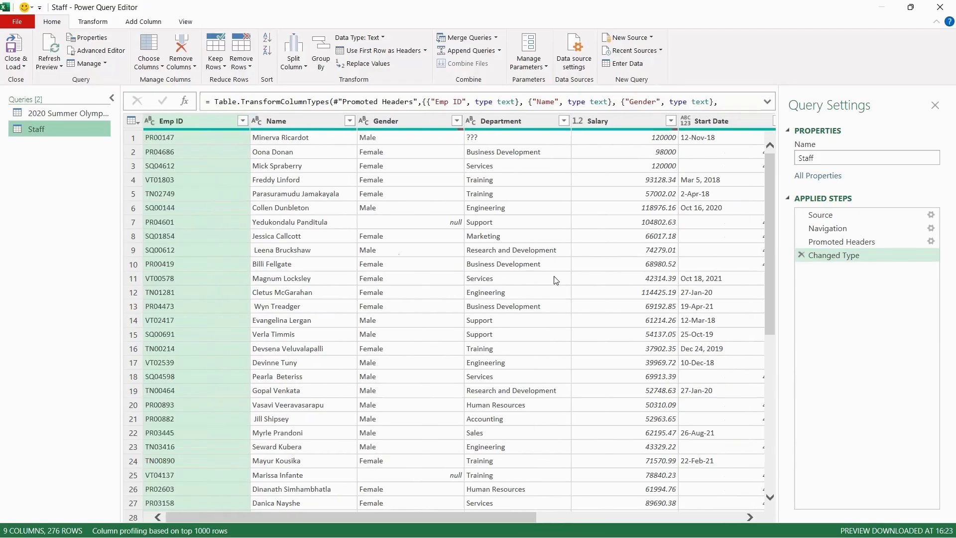
Remove the Percent Of column from the 2020 Summer Olympics medal table query
left_click(44, 113)
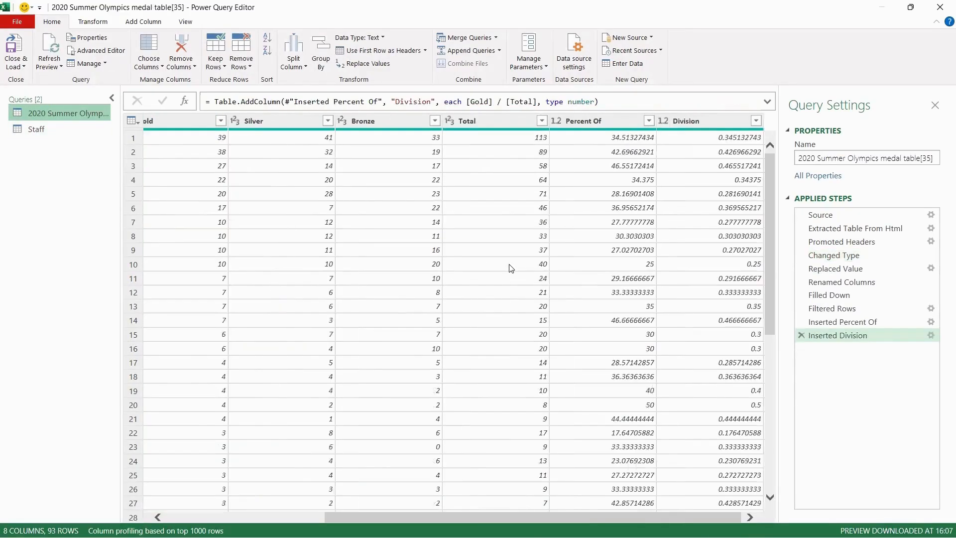
left_click(597, 124)
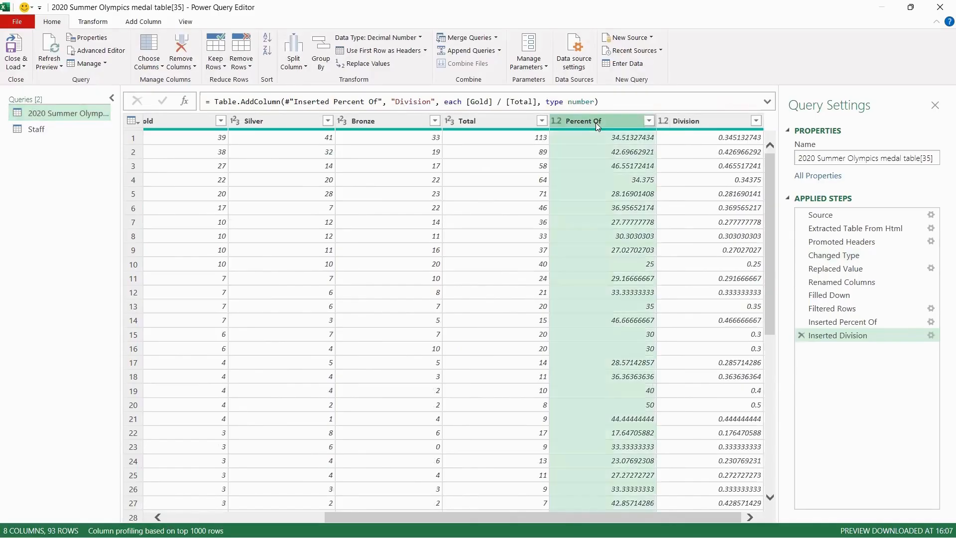
right_click(595, 123)
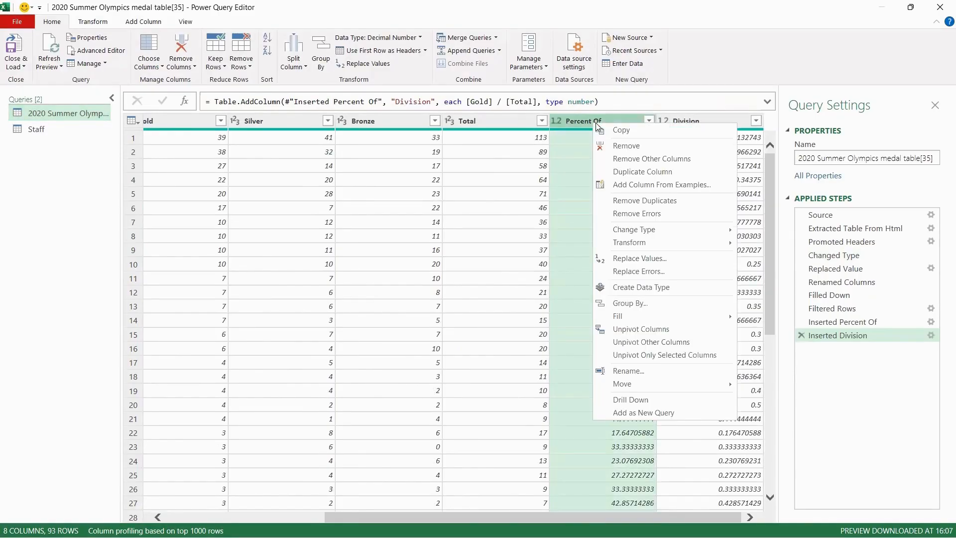
left_click(621, 145)
left_click(562, 223)
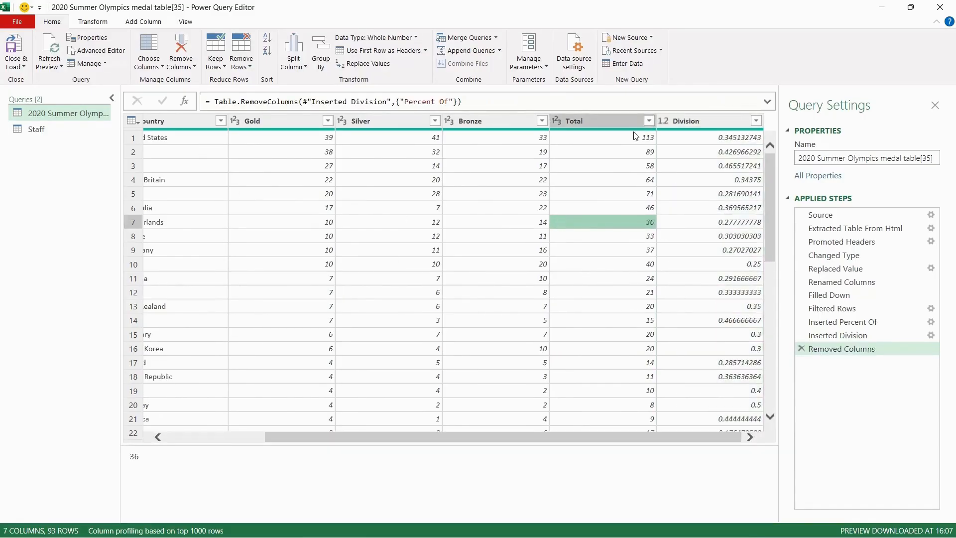
Switch to the Staff query and inspect cell values in the Name, Gender, Emp ID and Department columns
left_click(36, 131)
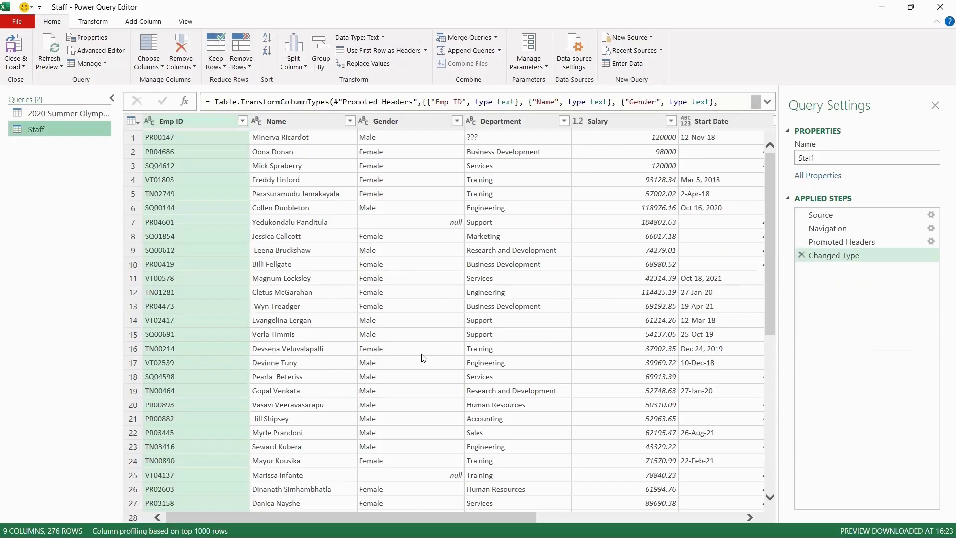
left_click(320, 254)
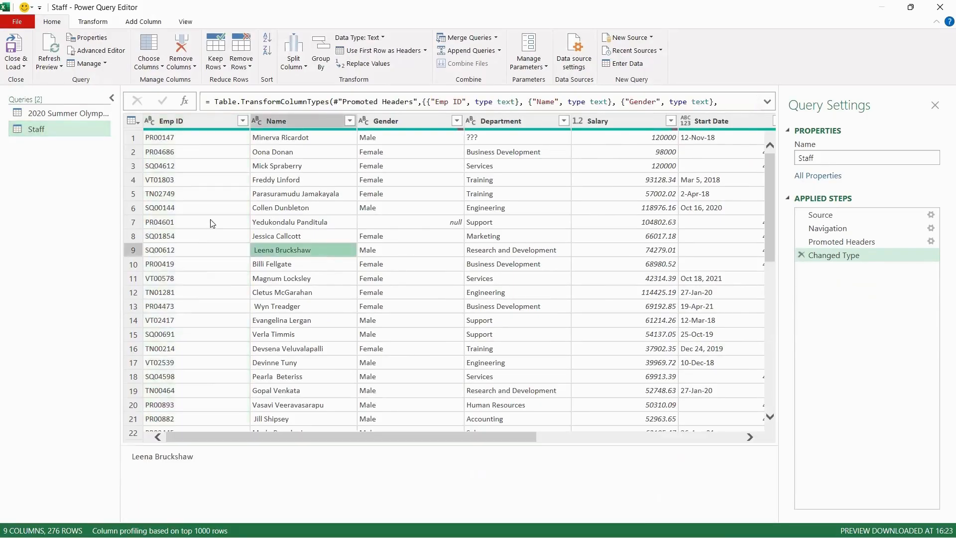
left_click(427, 307)
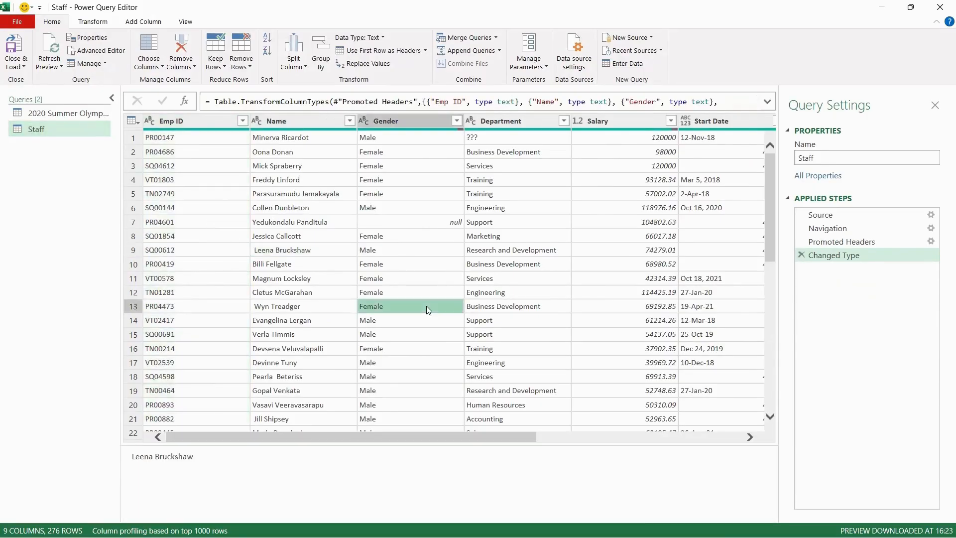
left_click(135, 122)
left_click(372, 218)
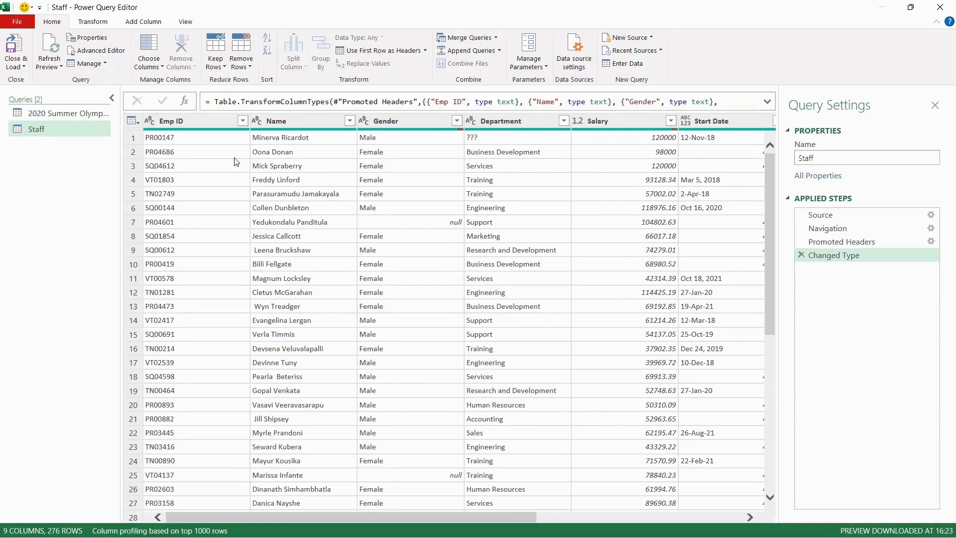
left_click(220, 165)
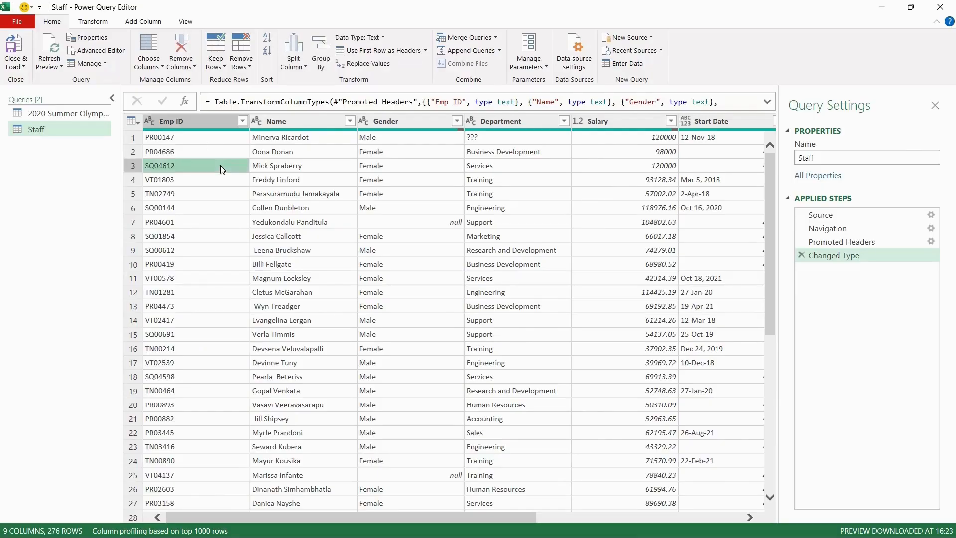
left_click(508, 280)
left_click(491, 139)
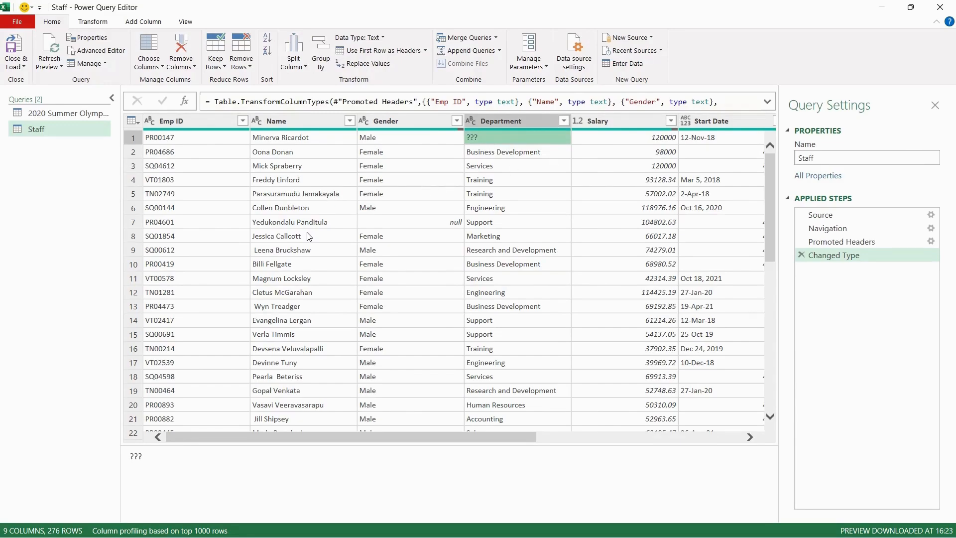
left_click(300, 121)
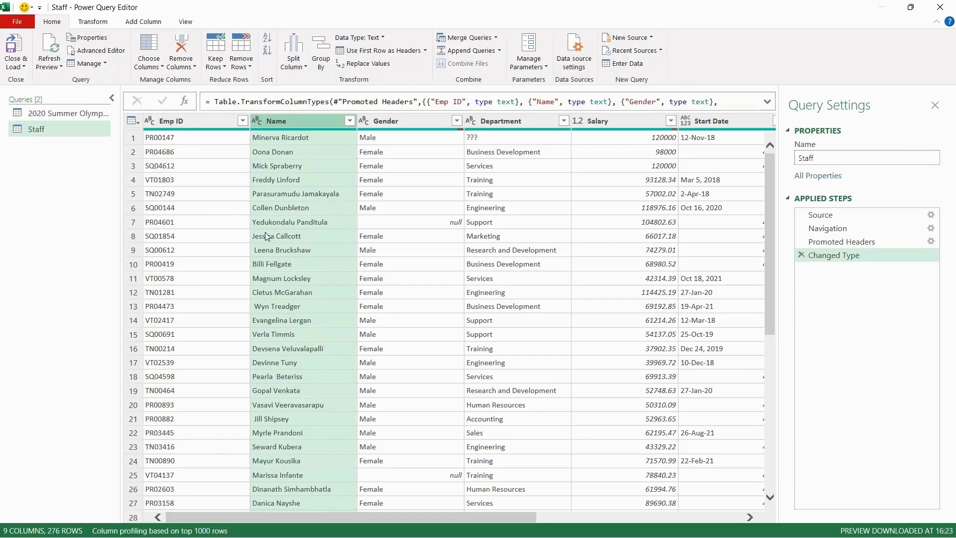
left_click(253, 256)
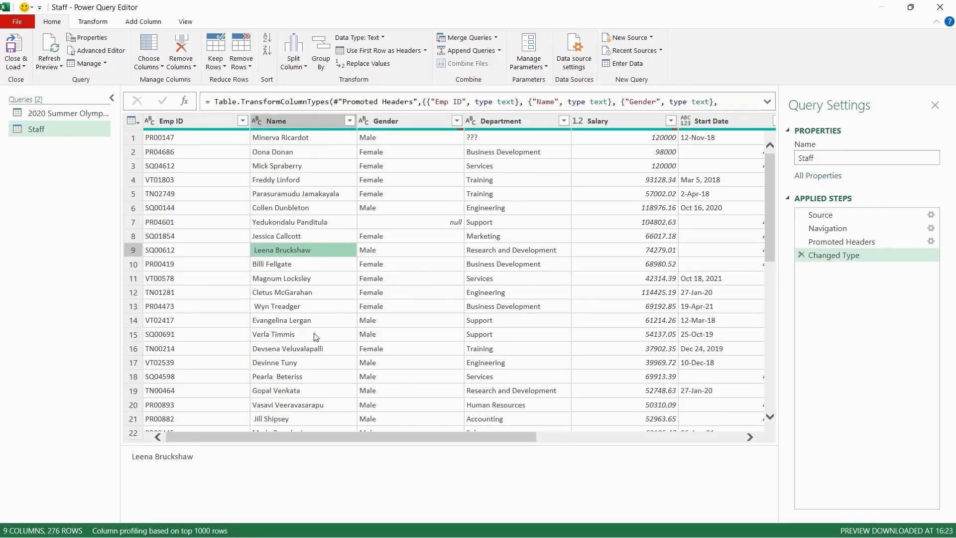
left_click(307, 122)
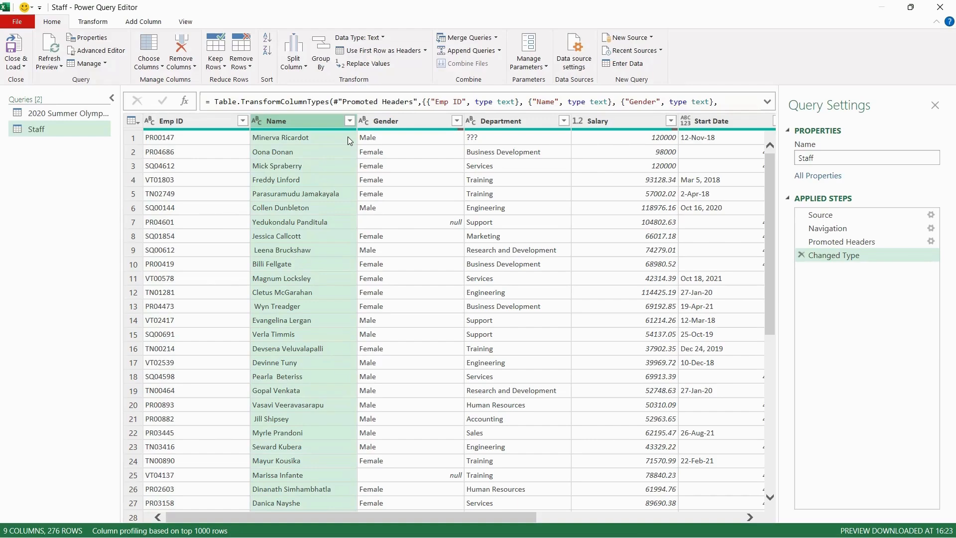
Trim the text in the Name column
left_click(101, 25)
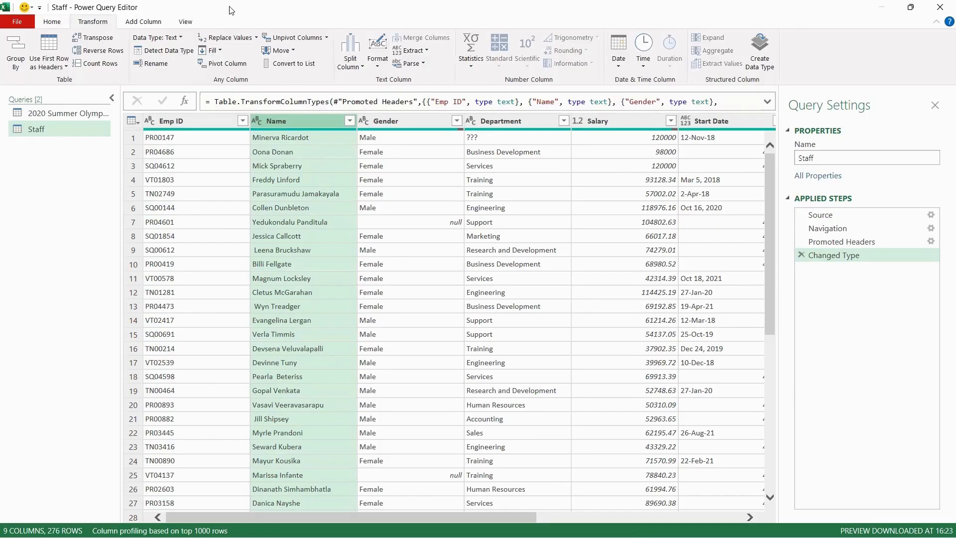
right_click(338, 123)
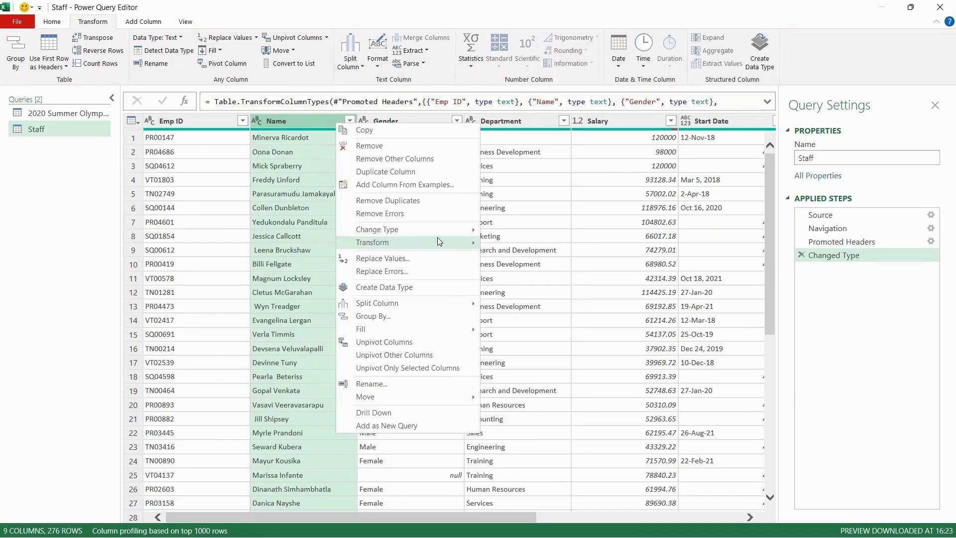
mouse_move(440, 243)
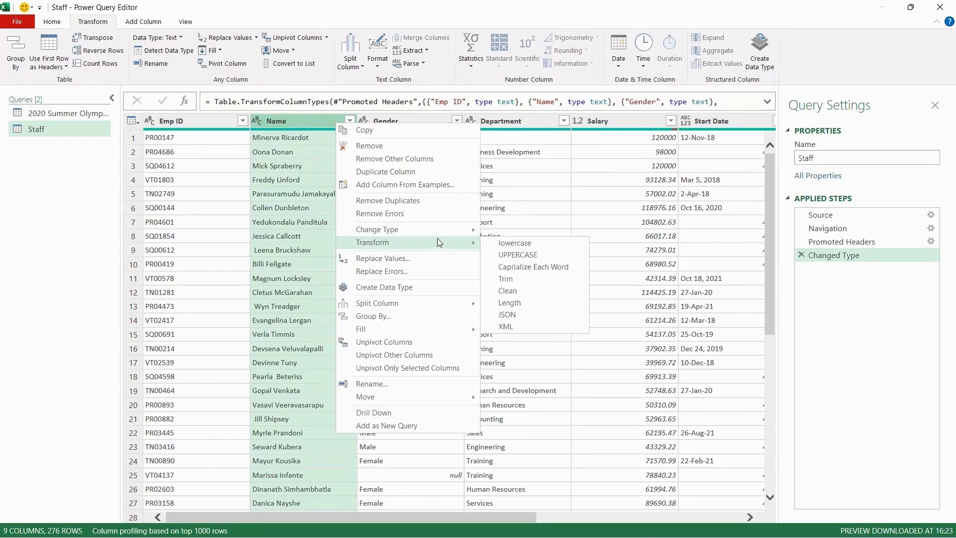
left_click(531, 283)
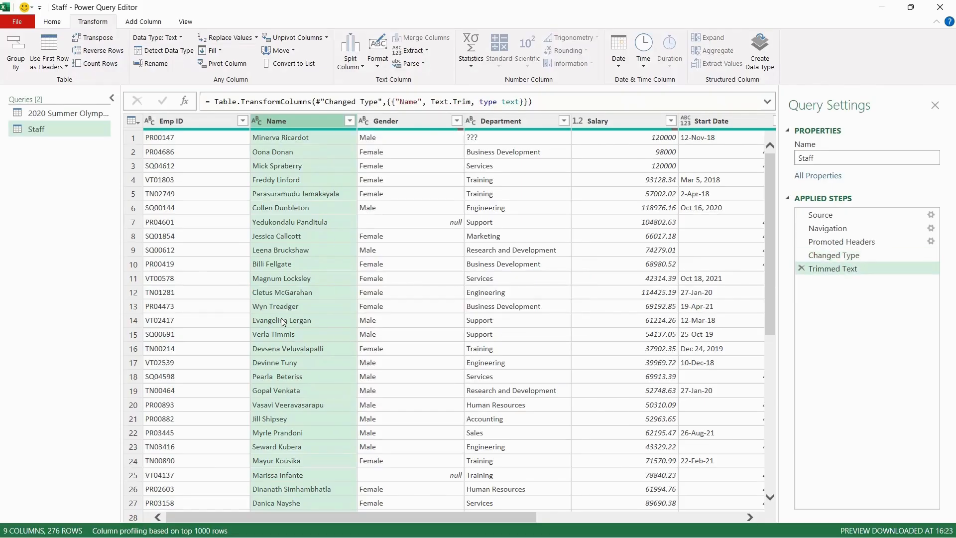
Scroll through the trimmed names and inspect the Gender column's values
scroll(291, 401, "down", 4)
scroll(291, 402, "down", 20)
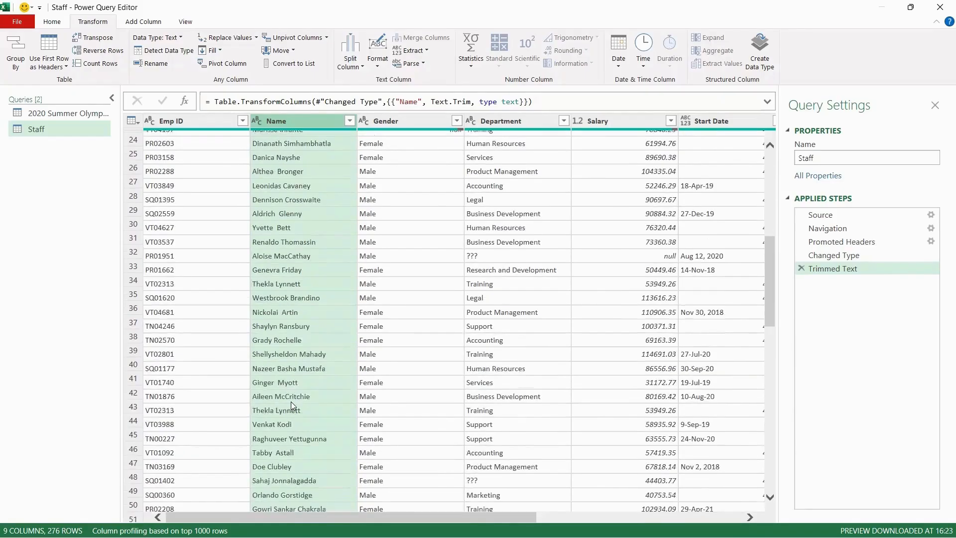
scroll(291, 401, "down", 15)
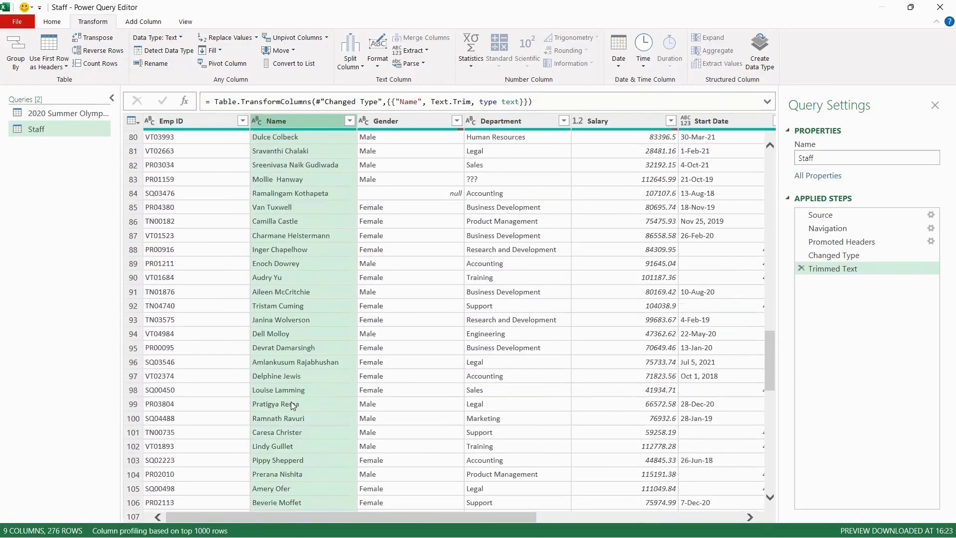
scroll(291, 401, "down", 20)
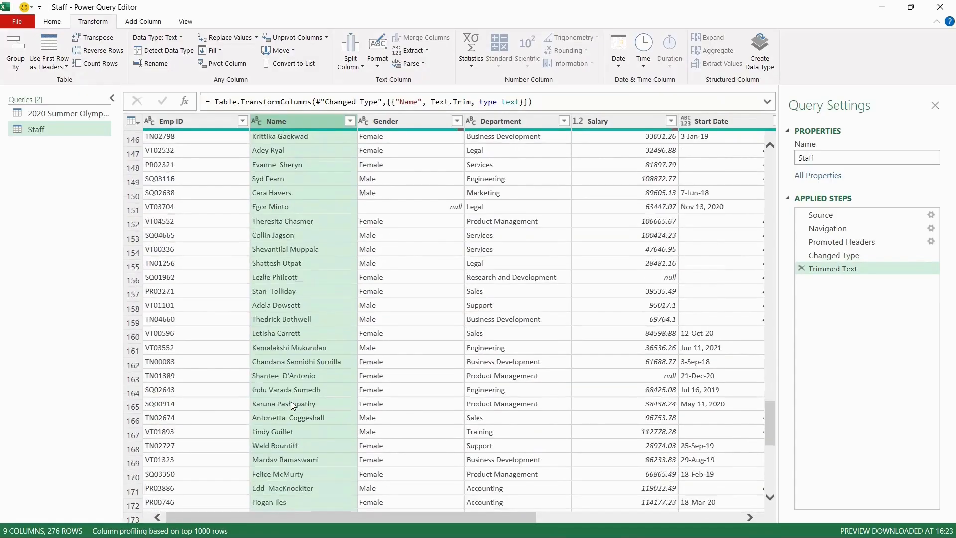
scroll(291, 402, "up", 20)
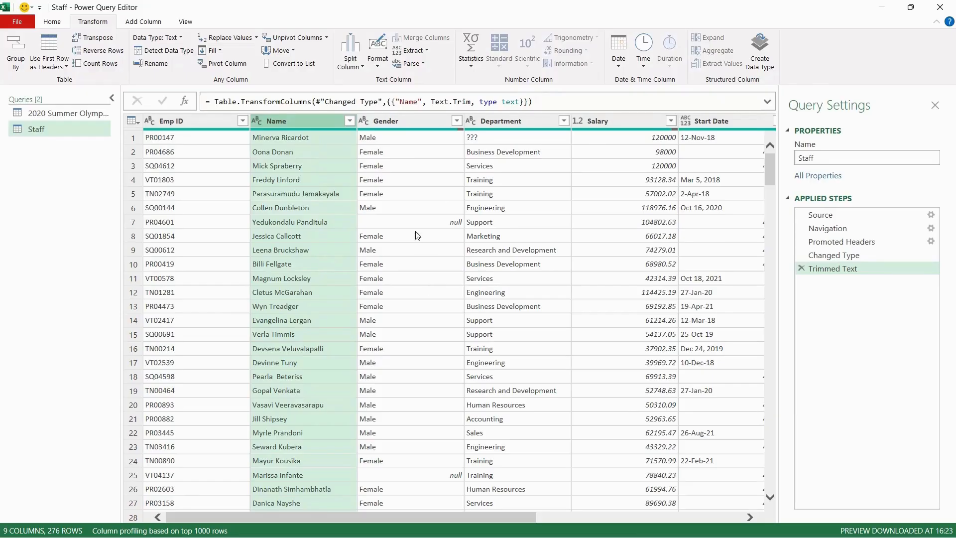
left_click(431, 122)
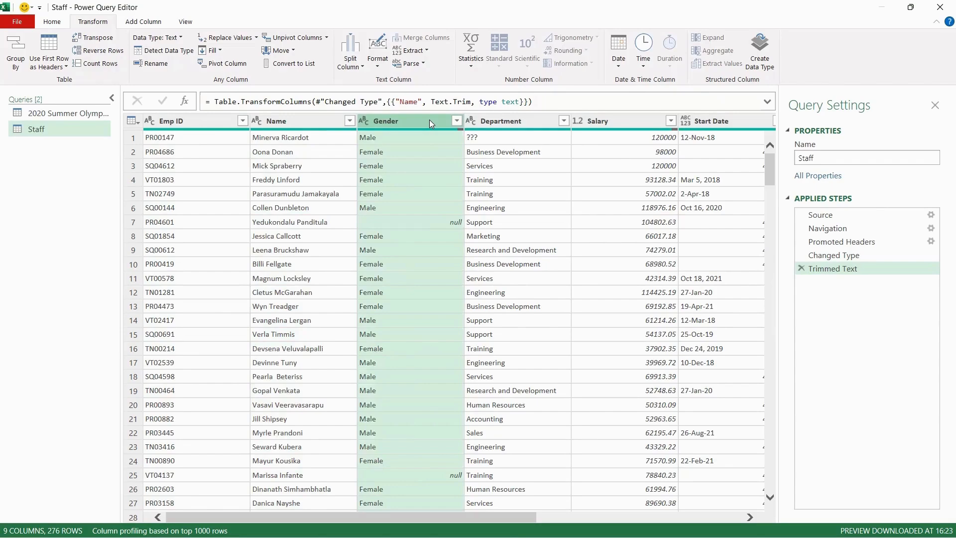
left_click(457, 121)
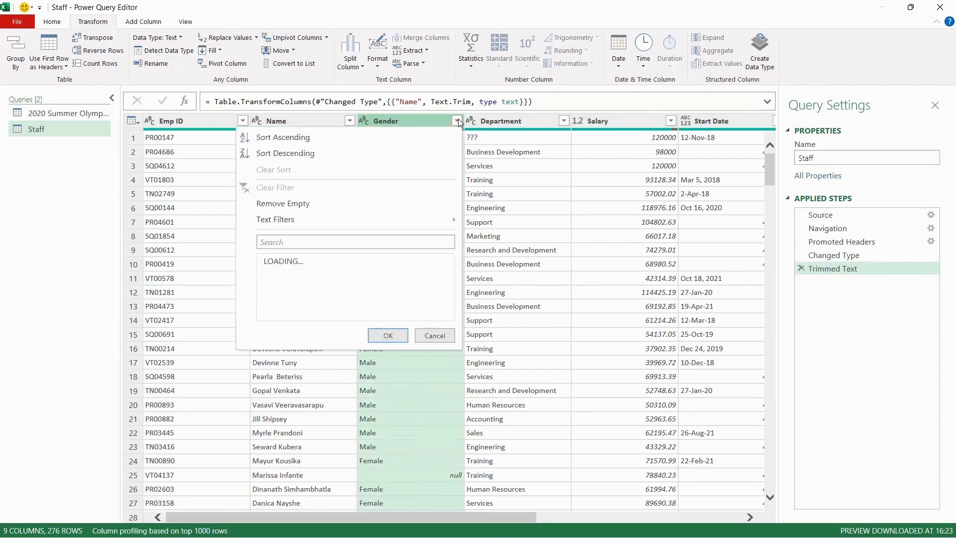
left_click(416, 119)
double_click(416, 120)
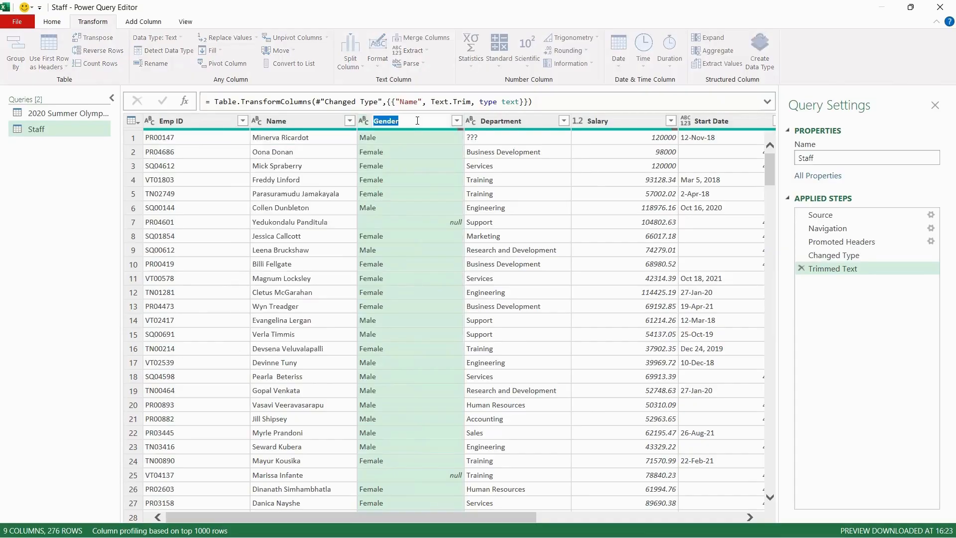
key("Escape")
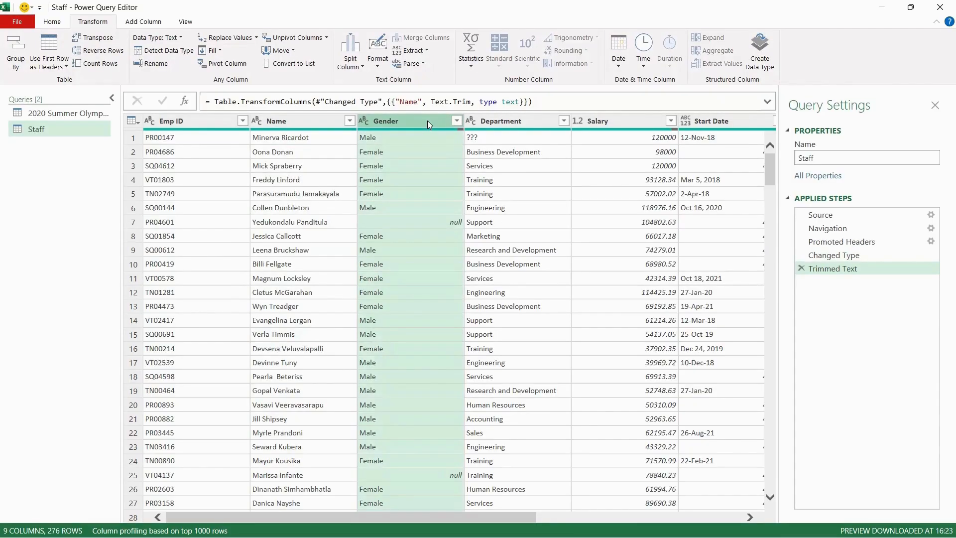
Replace null values in the Gender column with Not Specified
left_click(244, 39)
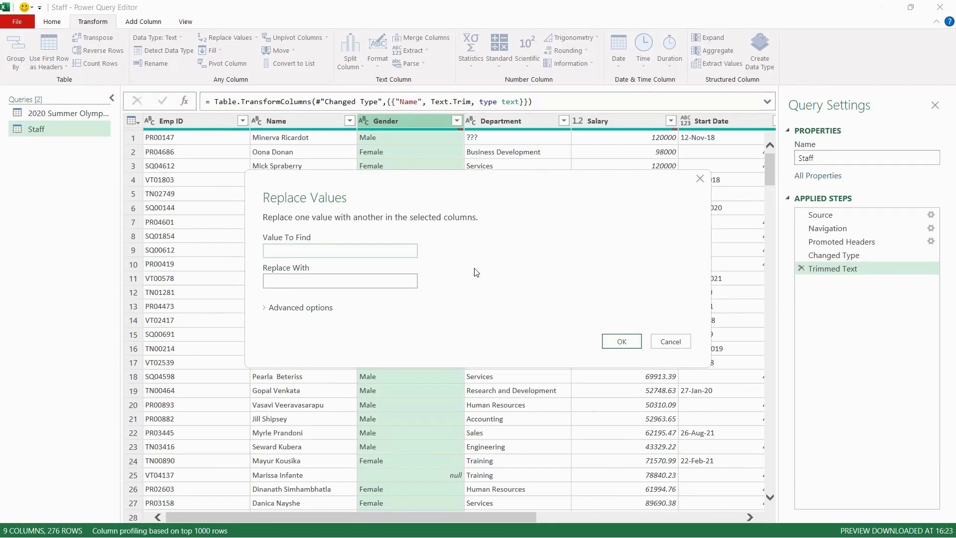
type("null")
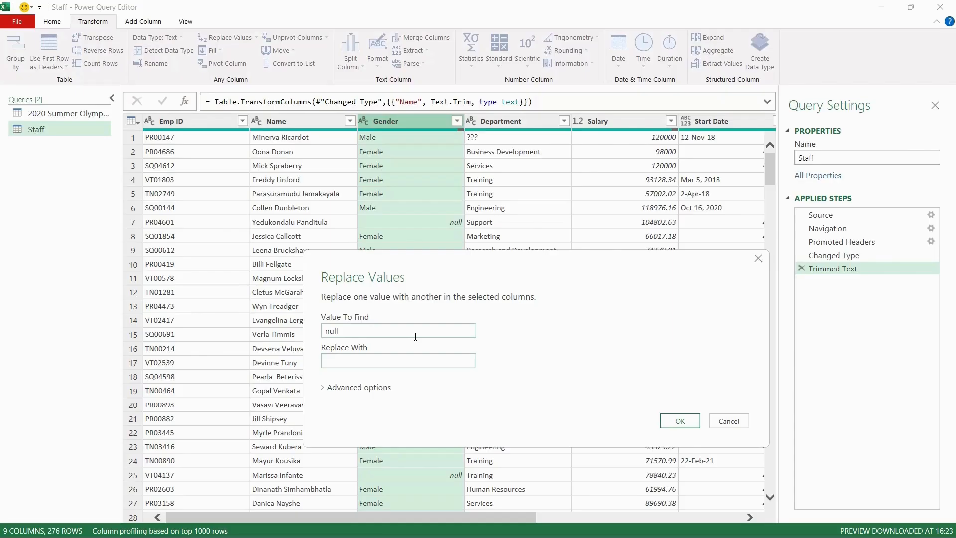
key("Tab")
type("Not Specified")
left_click(680, 421)
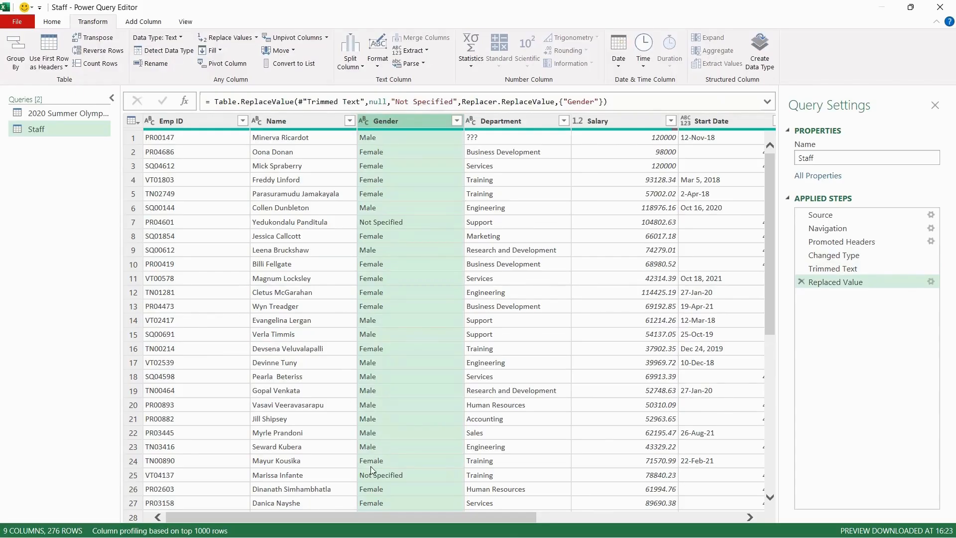
Replace ??? in the Department column with Not Available
scroll(382, 446, "down", 20)
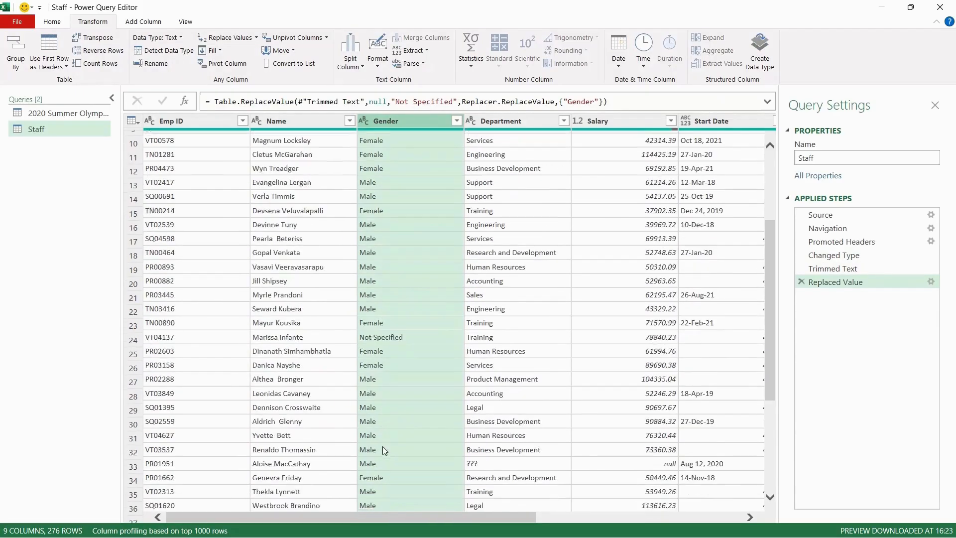
scroll(382, 447, "up", 20)
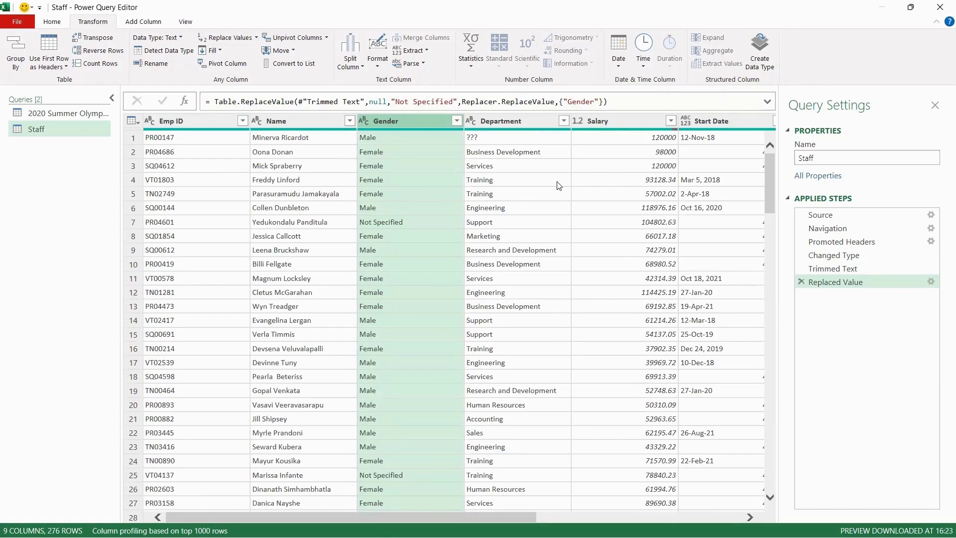
left_click(538, 120)
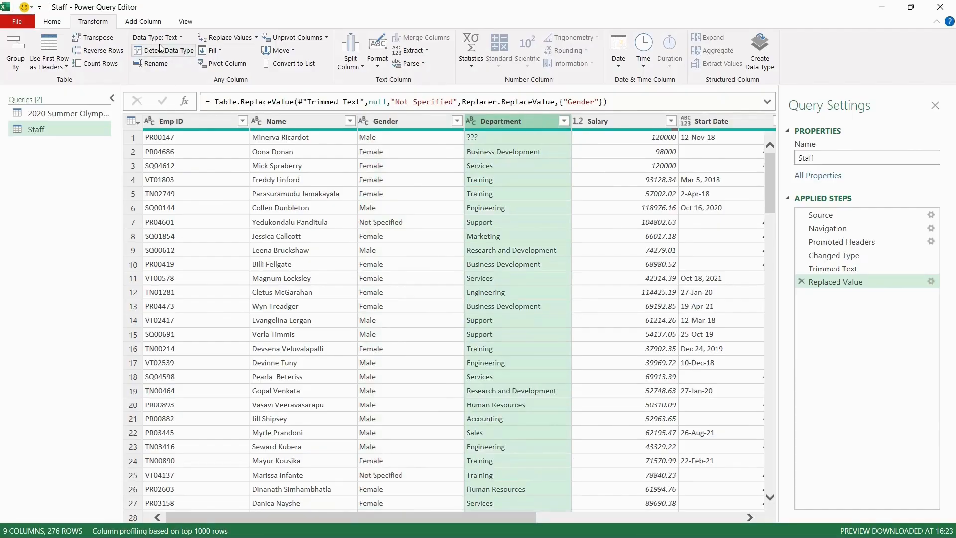
left_click(226, 38)
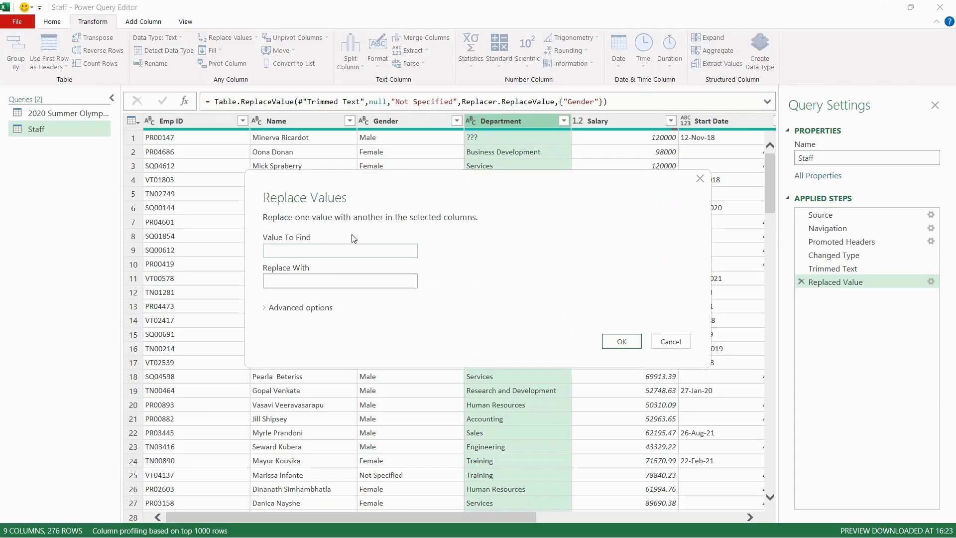
type("???")
left_click(324, 276)
type("Not A")
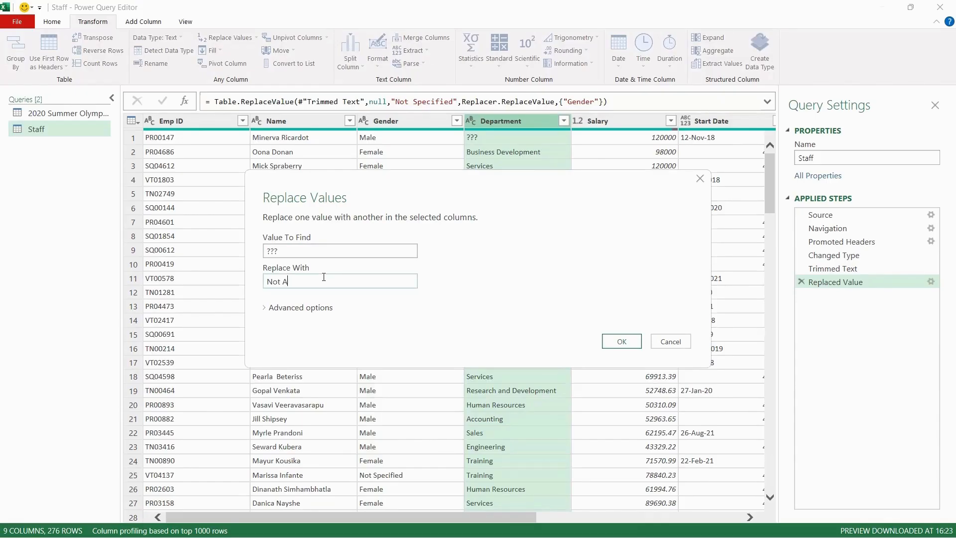
type("vailable")
key("Return")
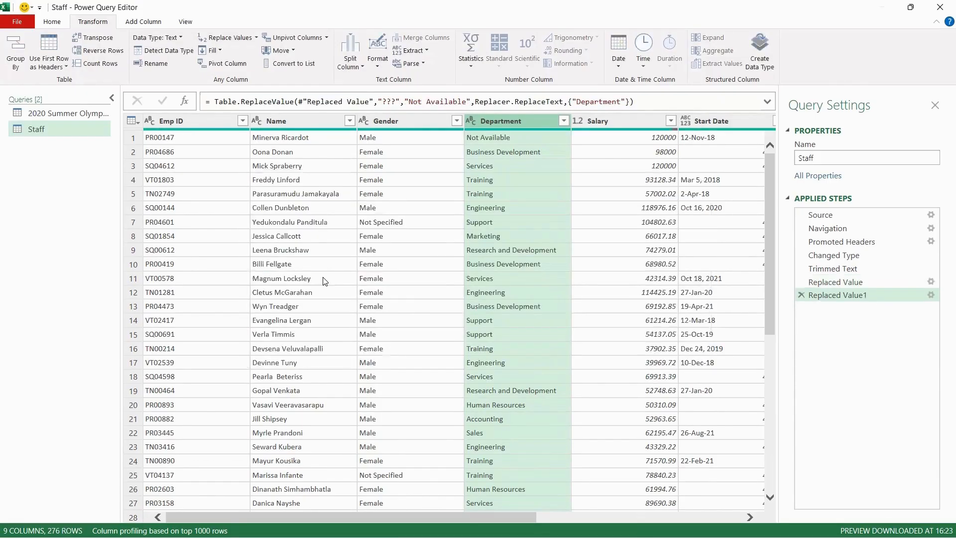
Scroll through the Salary column and inspect its null and zero entries
left_click(658, 377)
scroll(658, 378, "down", 12)
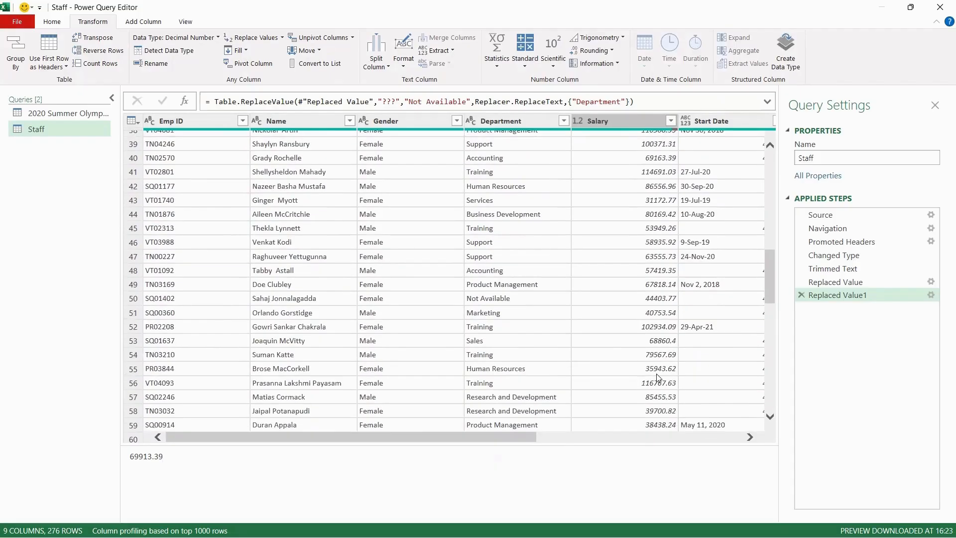
scroll(658, 376, "up", 4)
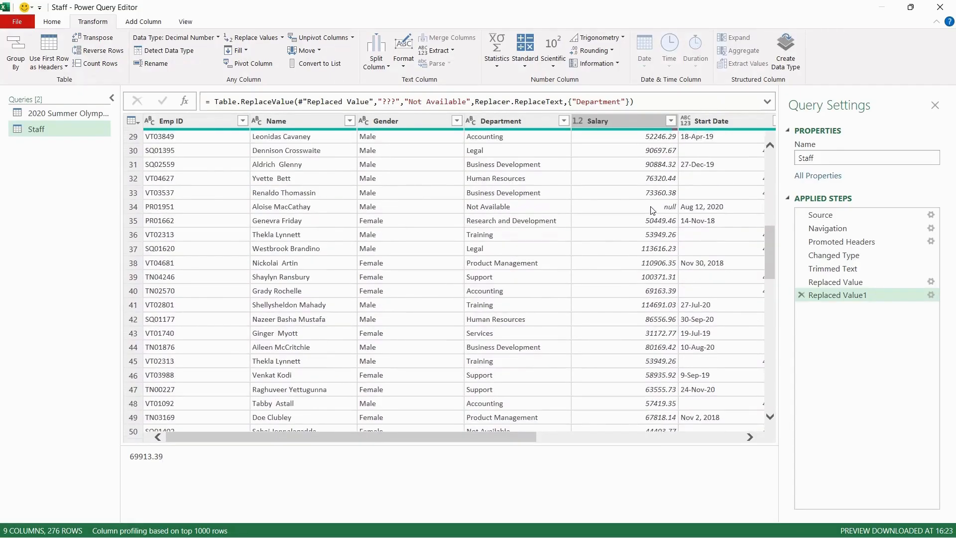
left_click(650, 206)
scroll(654, 326, "down", 7)
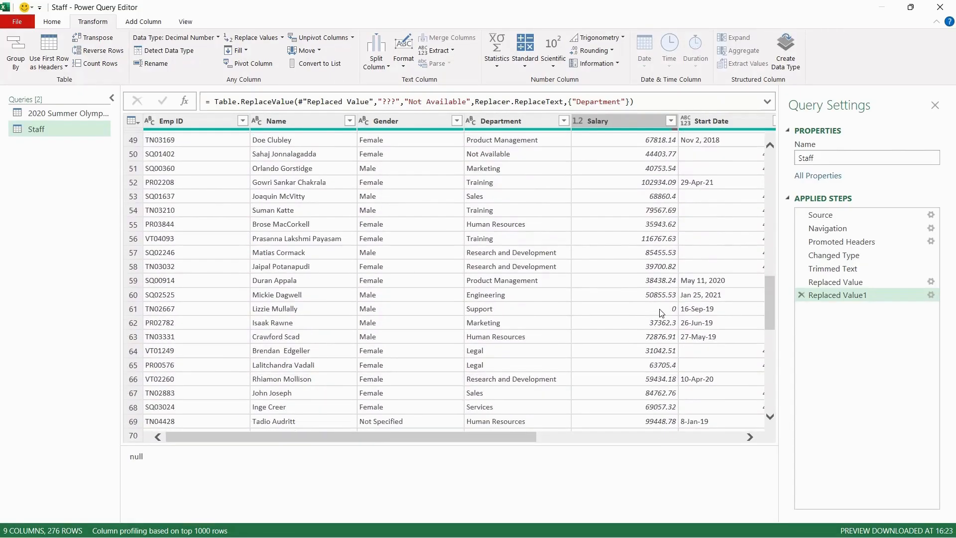
left_click(661, 311)
scroll(654, 373, "down", 20)
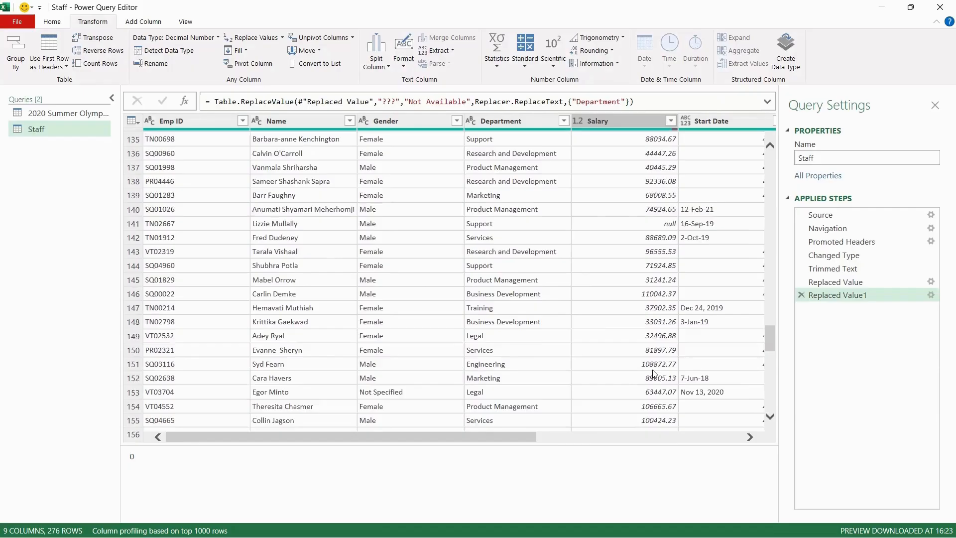
scroll(654, 373, "up", 20)
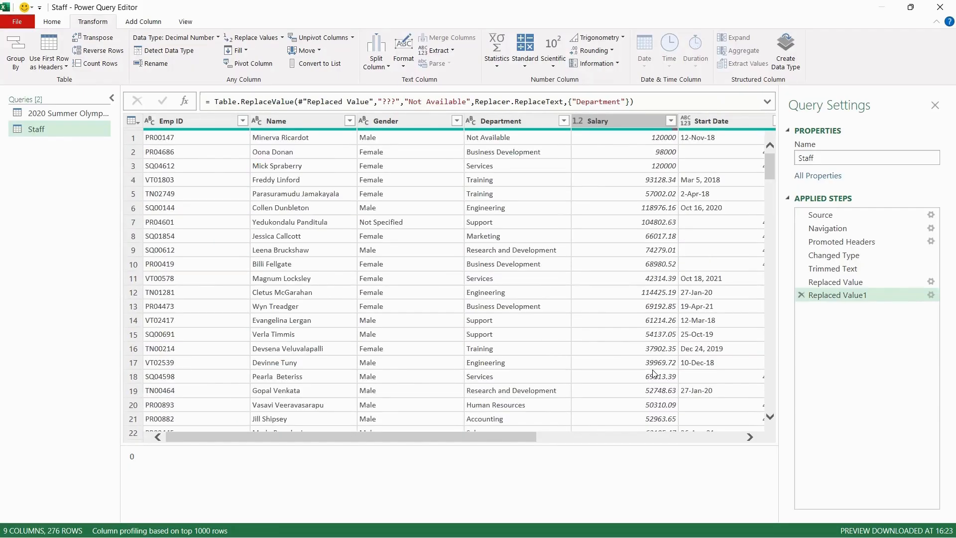
Filter the Salary column to exclude null and 0 values
left_click(671, 120)
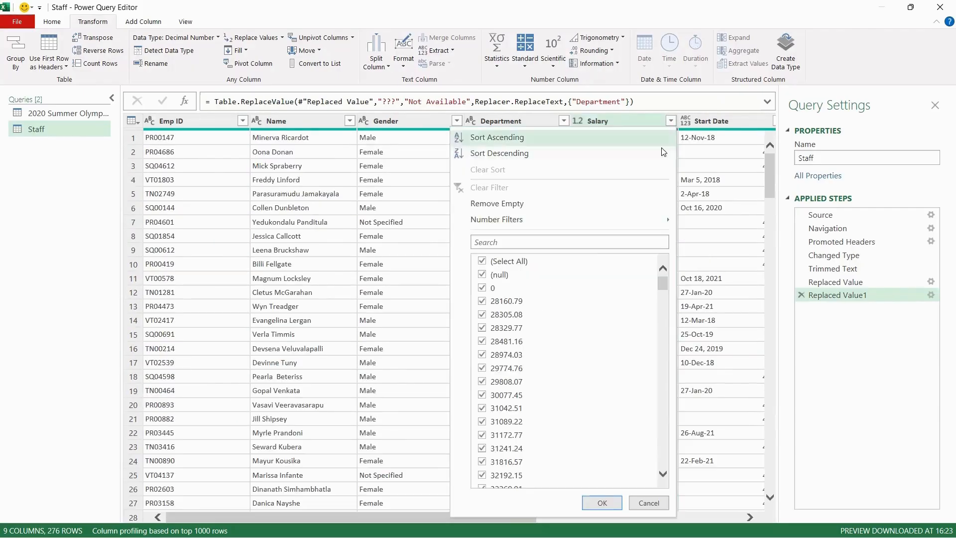
left_click(482, 274)
left_click(482, 288)
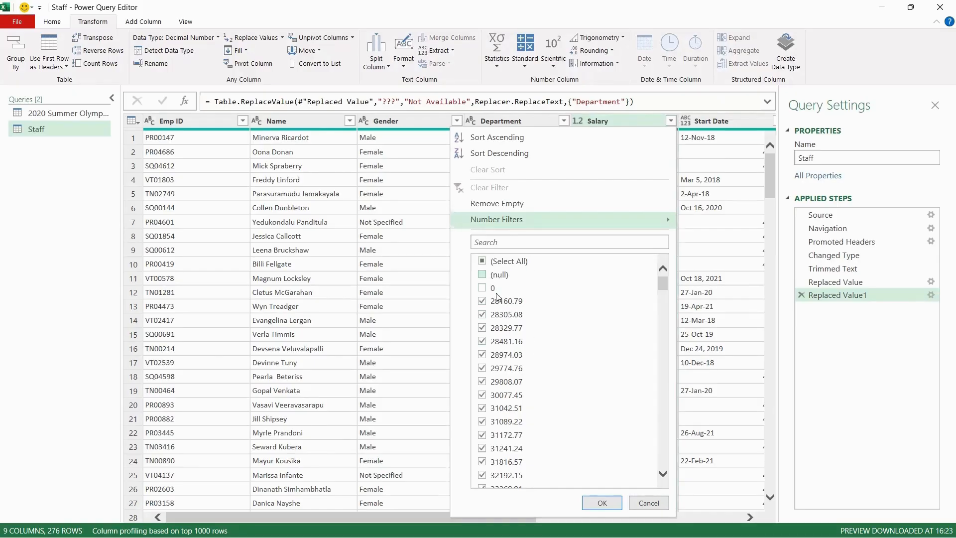
left_click(603, 503)
Change the Start Date column's data type to Date
left_click(707, 180)
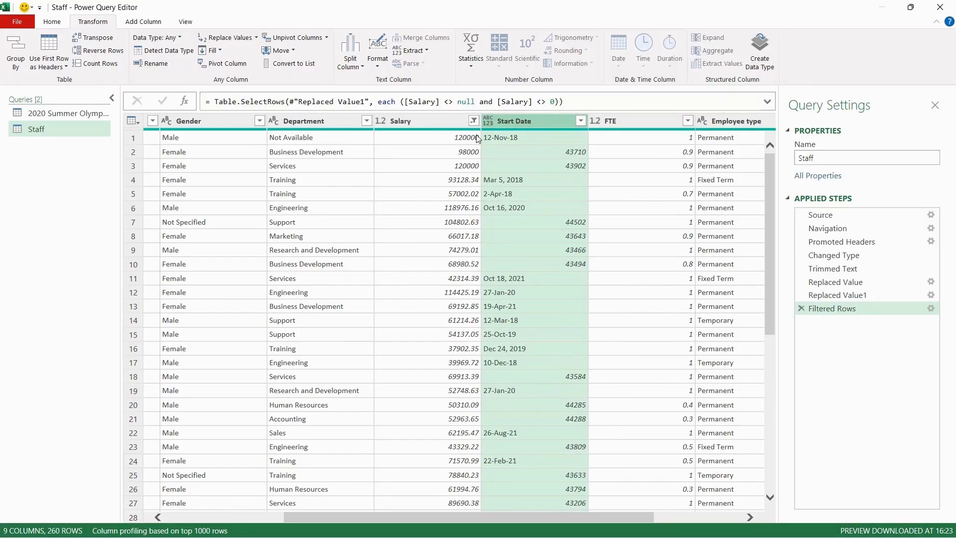
right_click(554, 121)
mouse_move(622, 212)
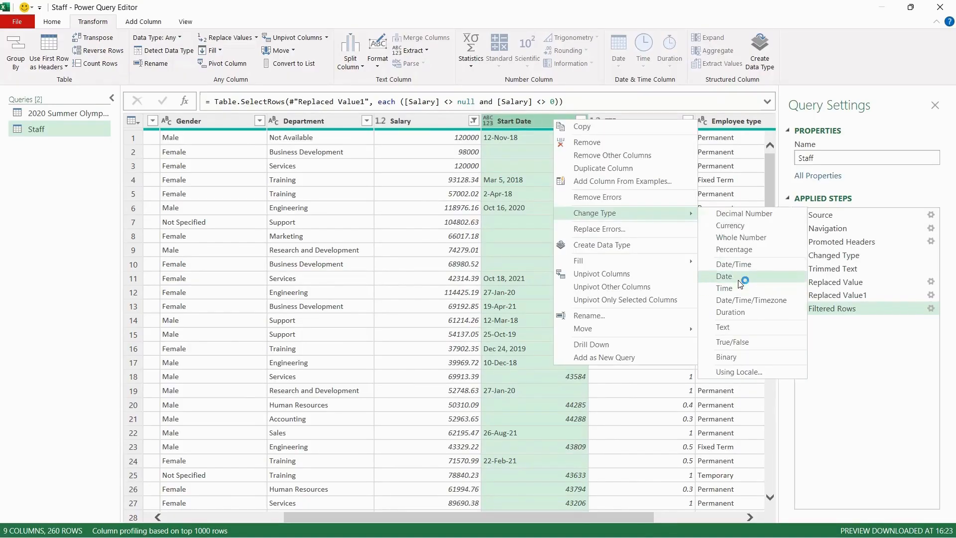
left_click(740, 283)
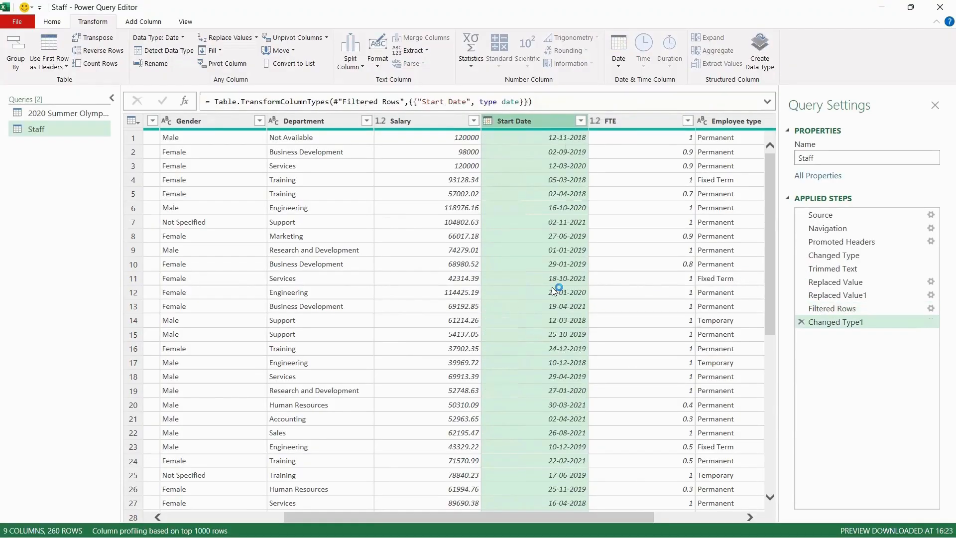
Scroll through the table to inspect the converted Start Date values
scroll(536, 312, "down", 8)
scroll(536, 313, "down", 18)
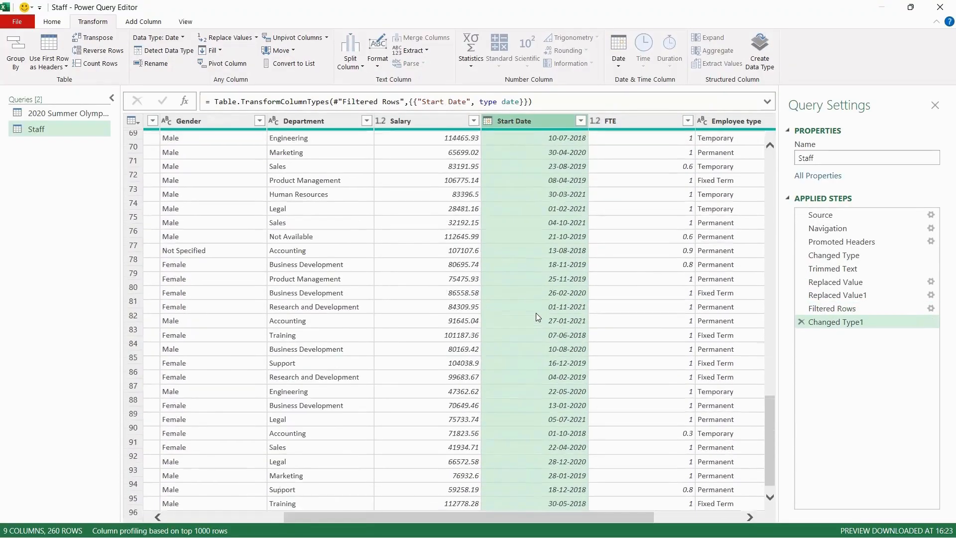
scroll(537, 267, "down", 15)
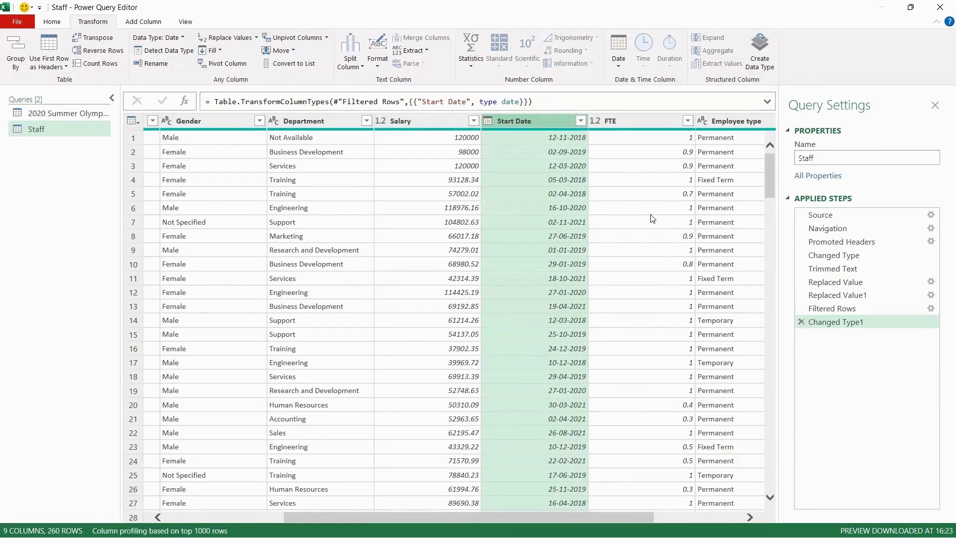
scroll(685, 221, "left", 5)
Split the Name column by the Space delimiter at each occurrence, with quote character None
left_click(287, 121)
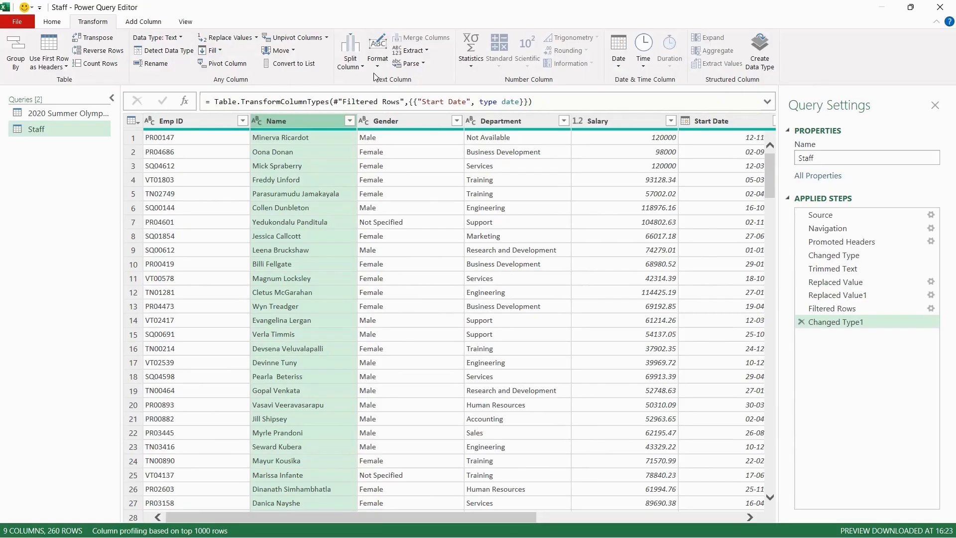
left_click(357, 72)
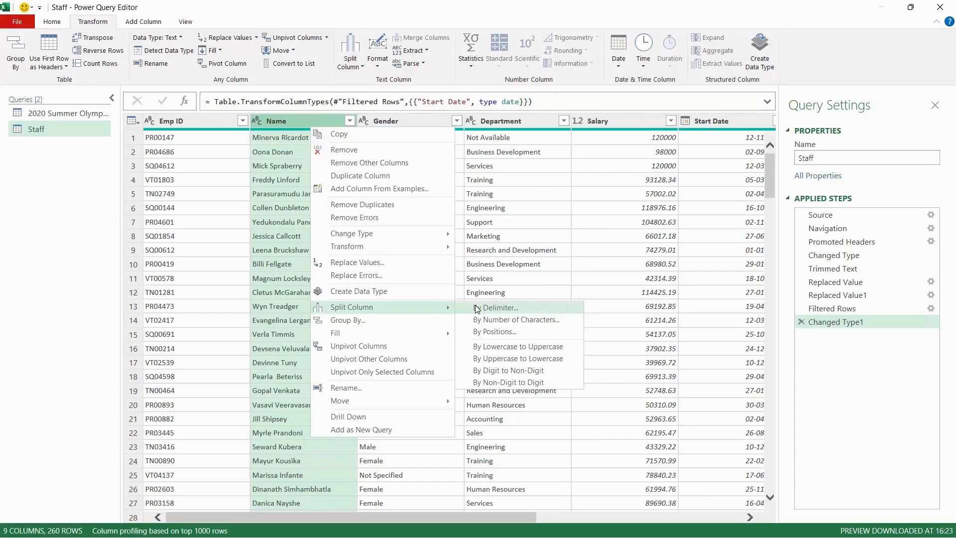
left_click(476, 308)
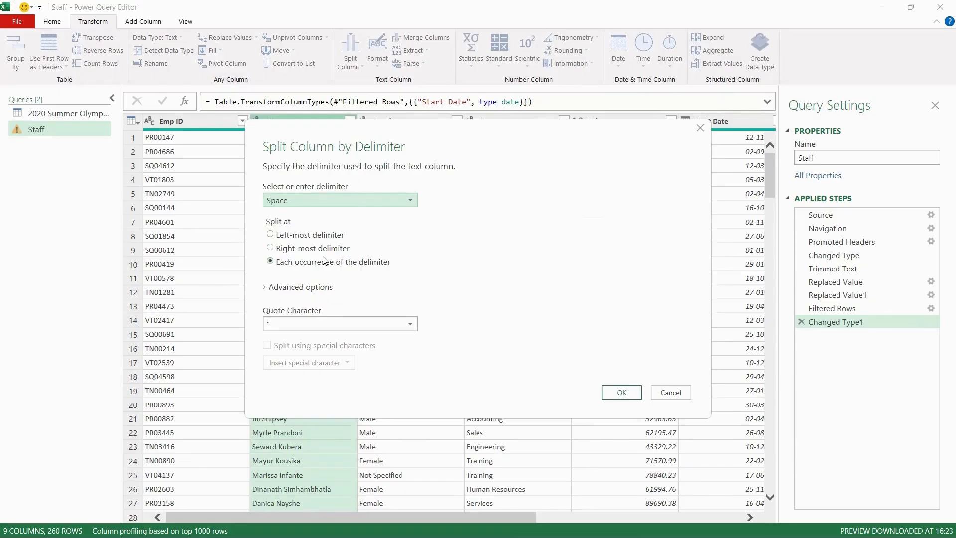
left_click(317, 204)
left_click(317, 204)
left_click(317, 204)
left_click(317, 204)
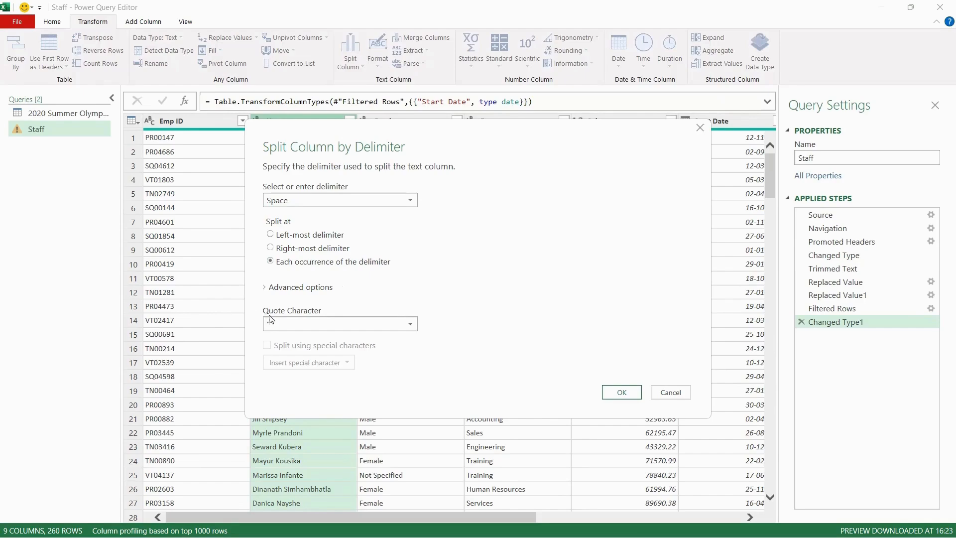
left_click(281, 321)
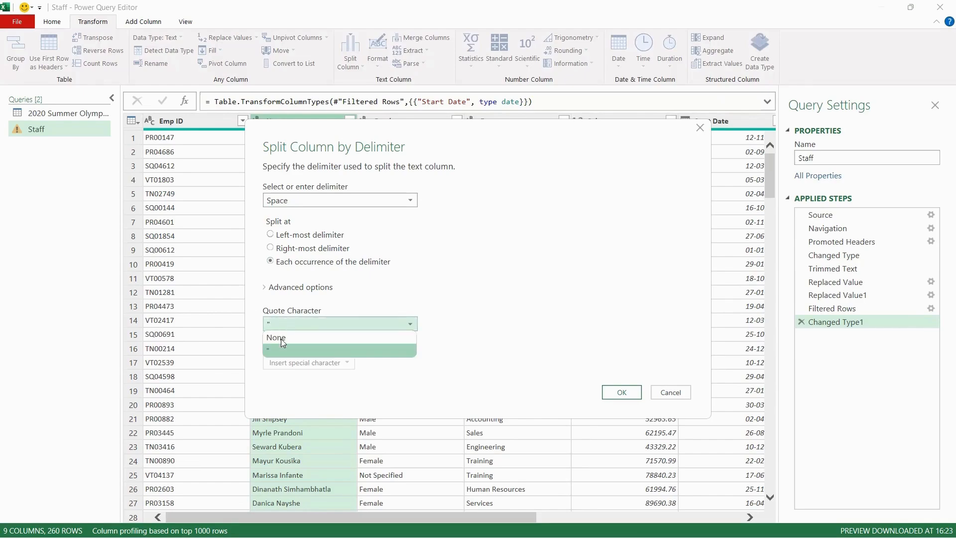
left_click(281, 338)
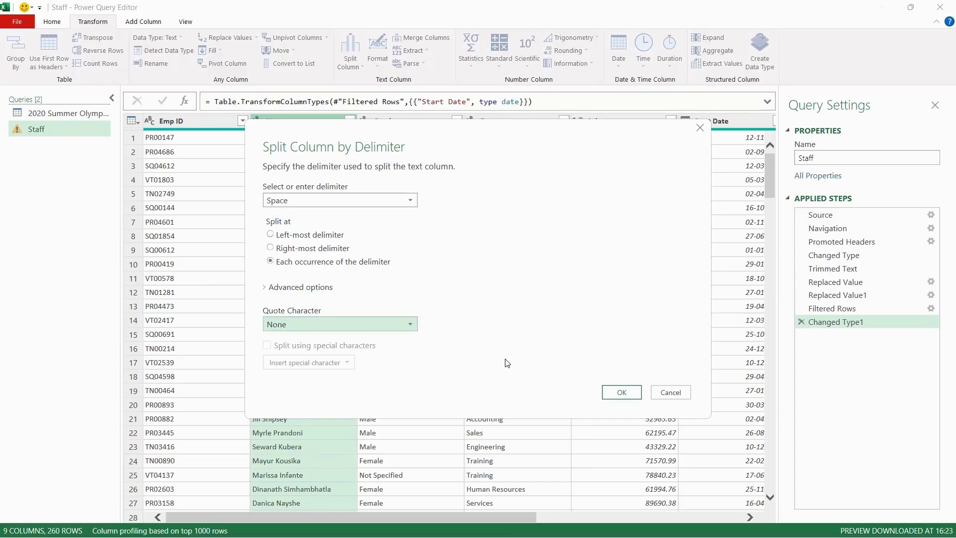
left_click(620, 392)
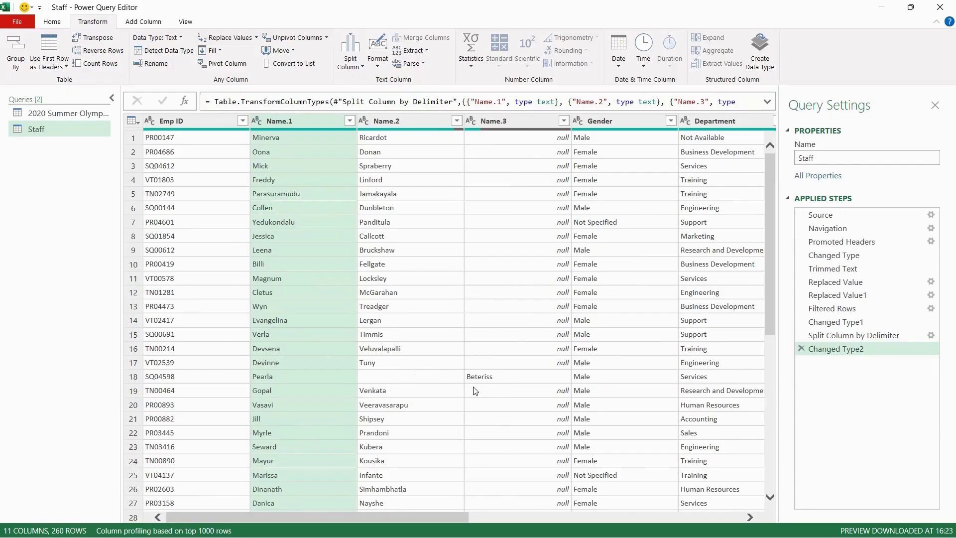
left_click(485, 379)
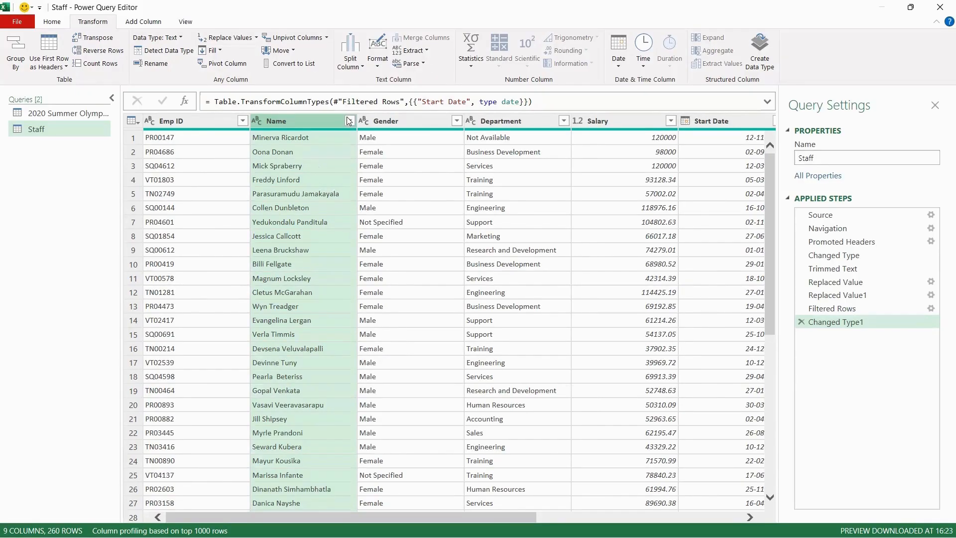
Replace double spaces with single spaces in the Name column
left_click(226, 37)
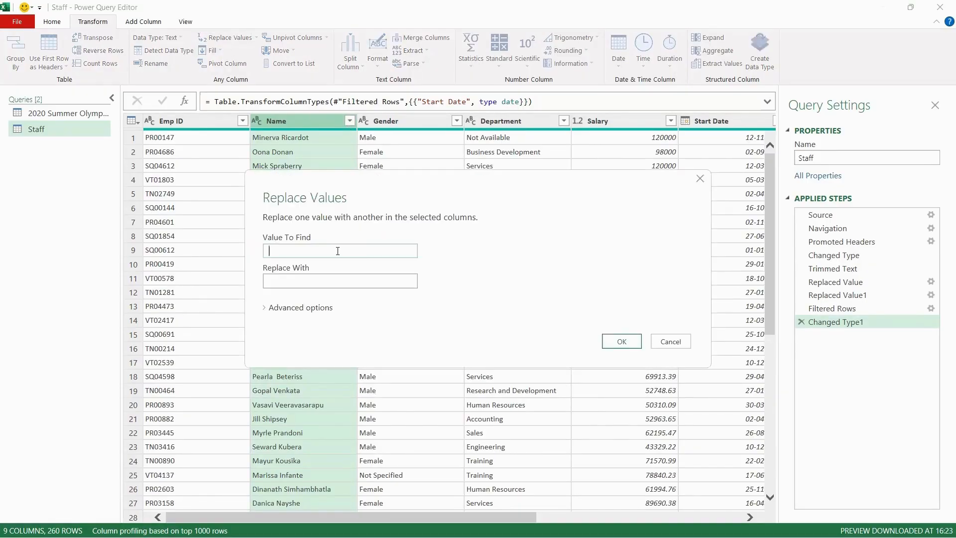
left_click(317, 283)
left_click(639, 340)
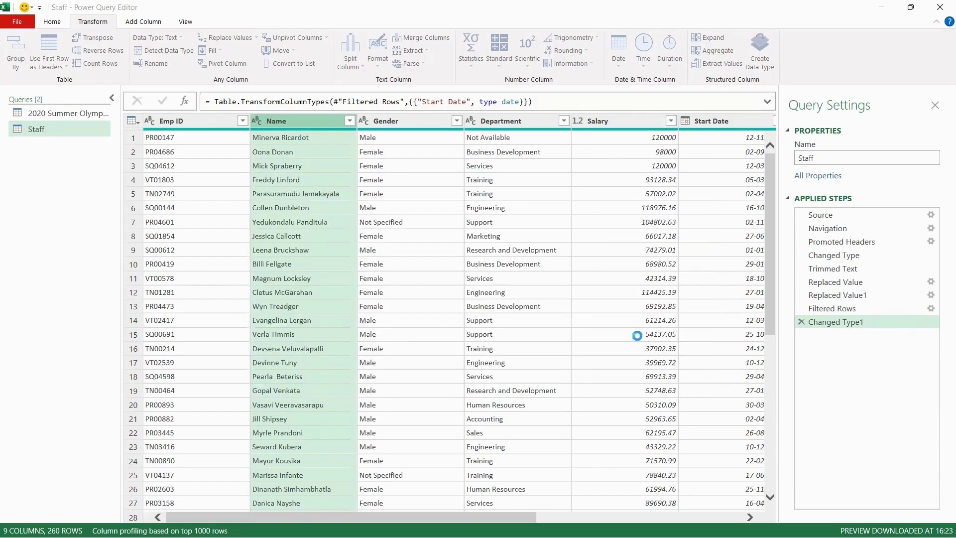
scroll(323, 357, "down", 20)
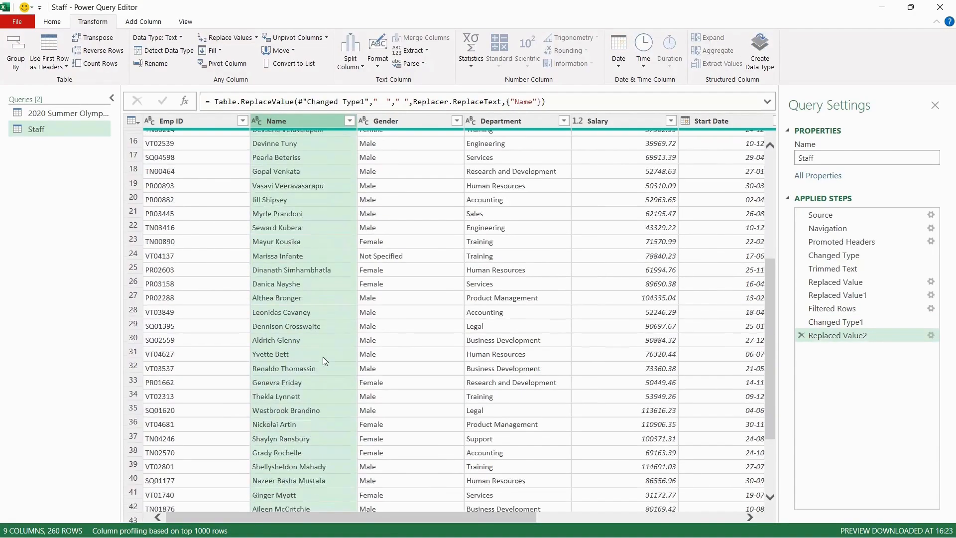
scroll(323, 356, "down", 20)
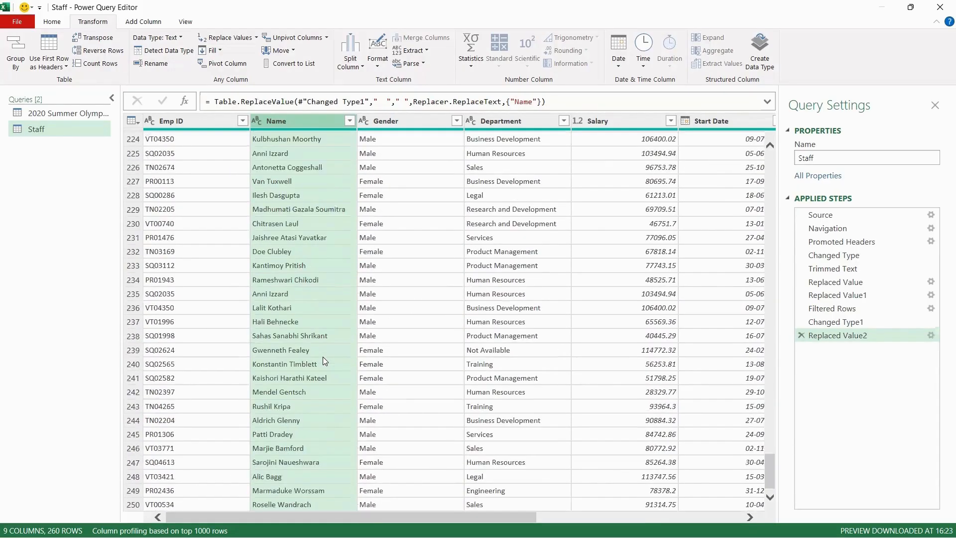
scroll(364, 246, "up", 20)
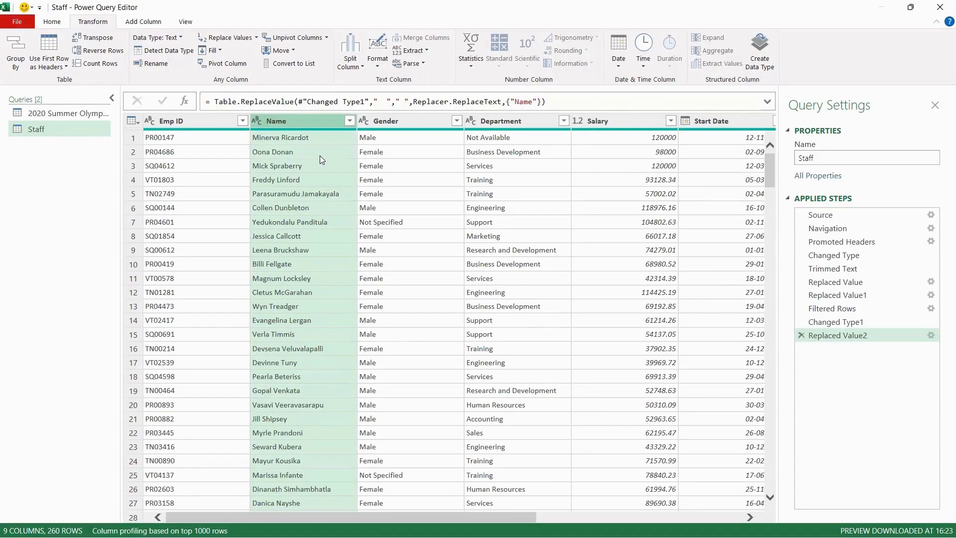
left_click(346, 72)
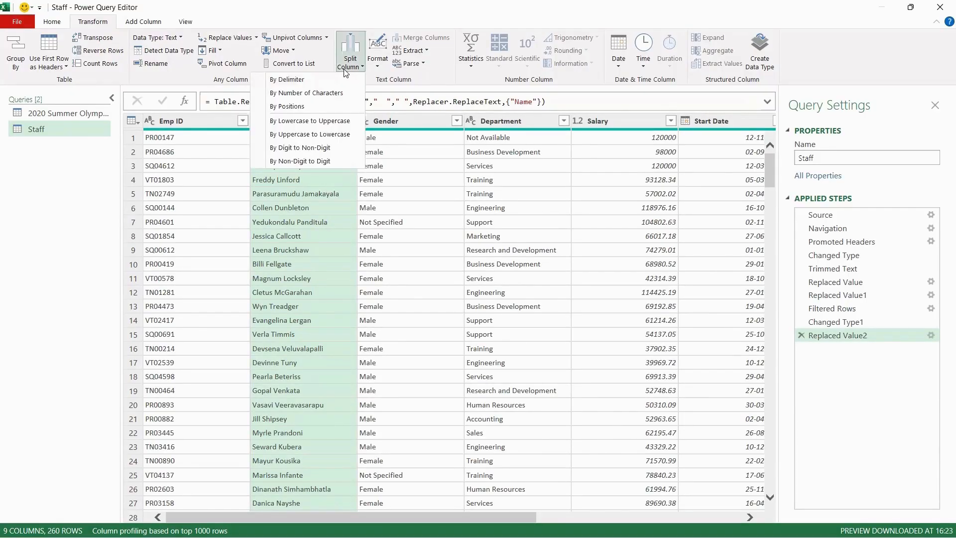
left_click(320, 81)
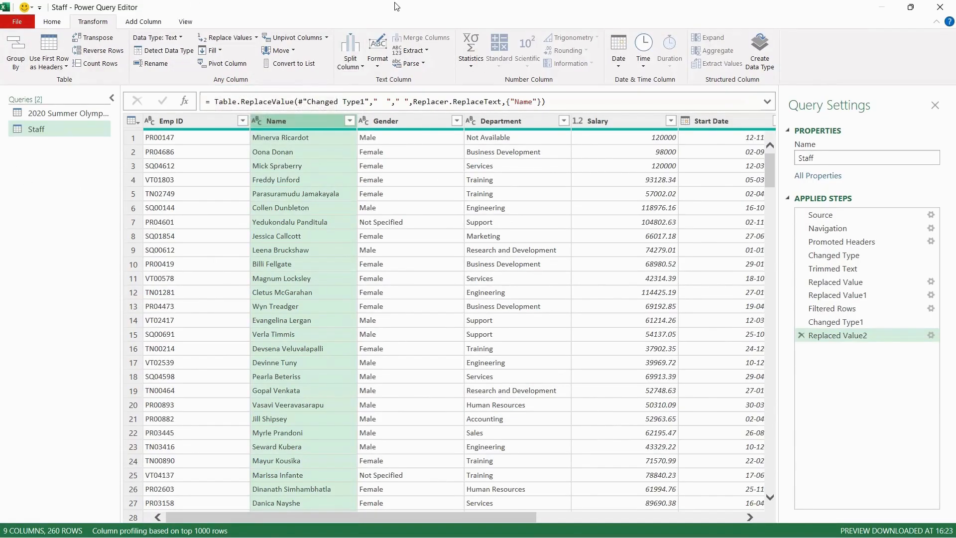
left_click(351, 54)
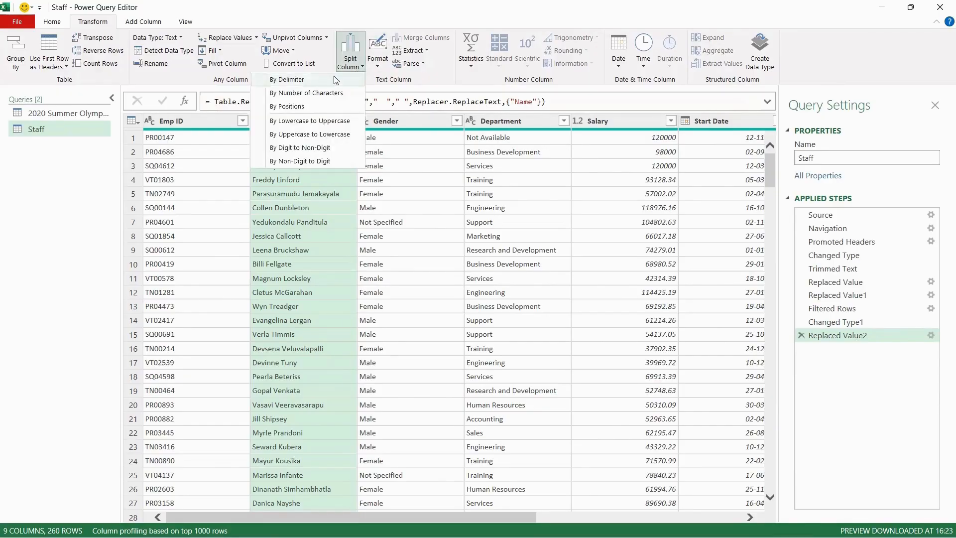
left_click(334, 80)
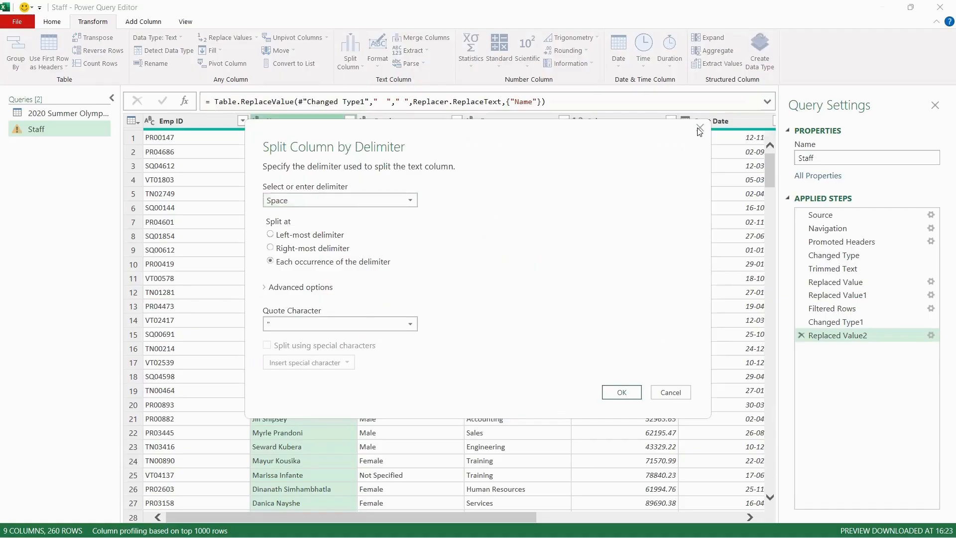
left_click(699, 129)
Split the Name column again by Space at each occurrence, setting the quote character to None
right_click(327, 126)
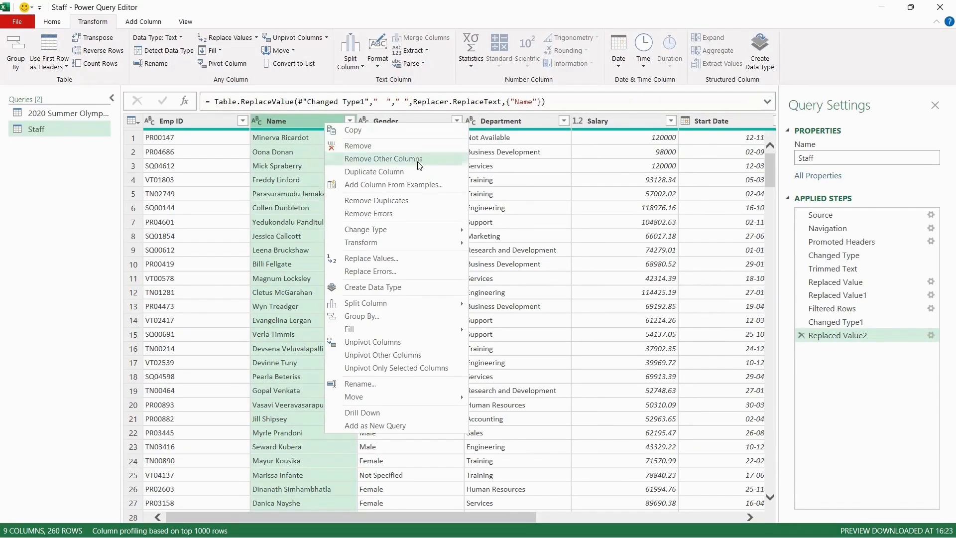
mouse_move(432, 303)
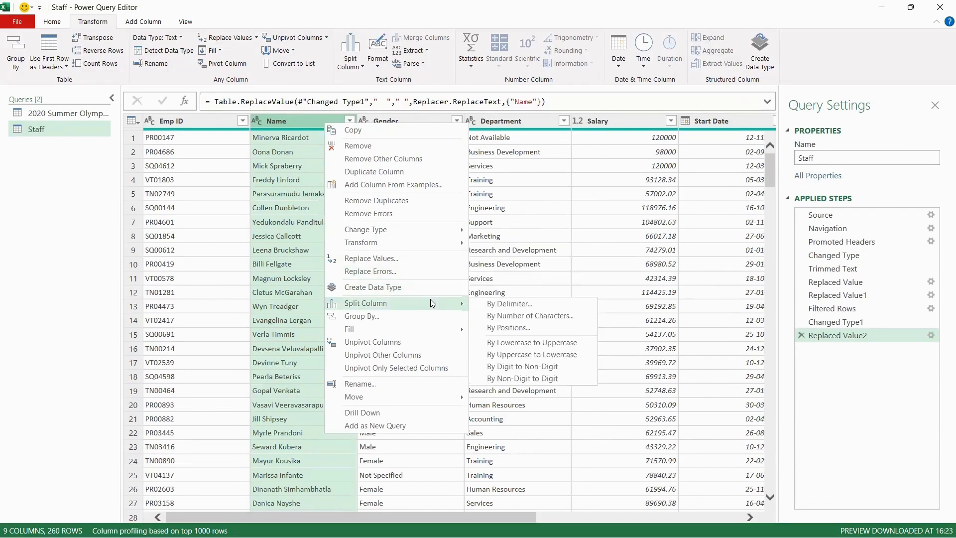
left_click(510, 304)
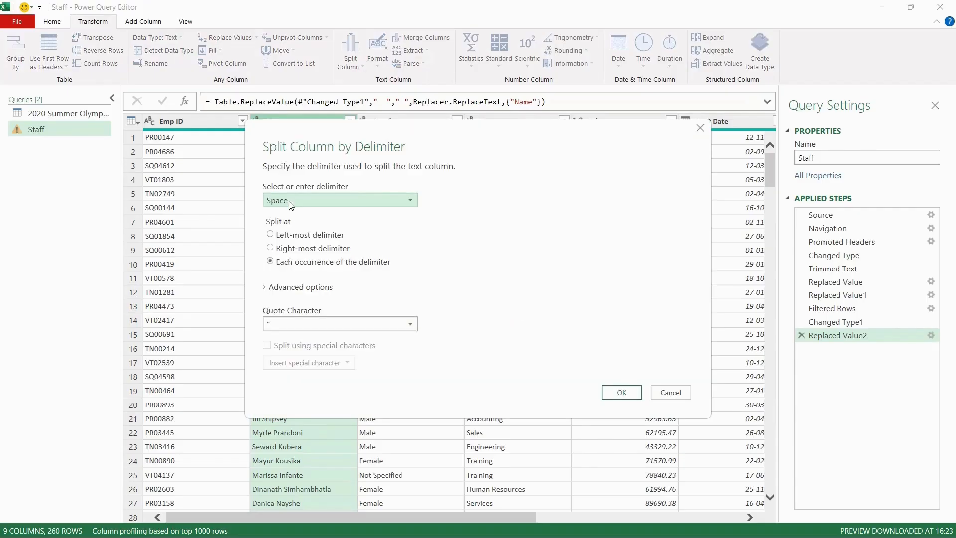
left_click(291, 202)
left_click(291, 201)
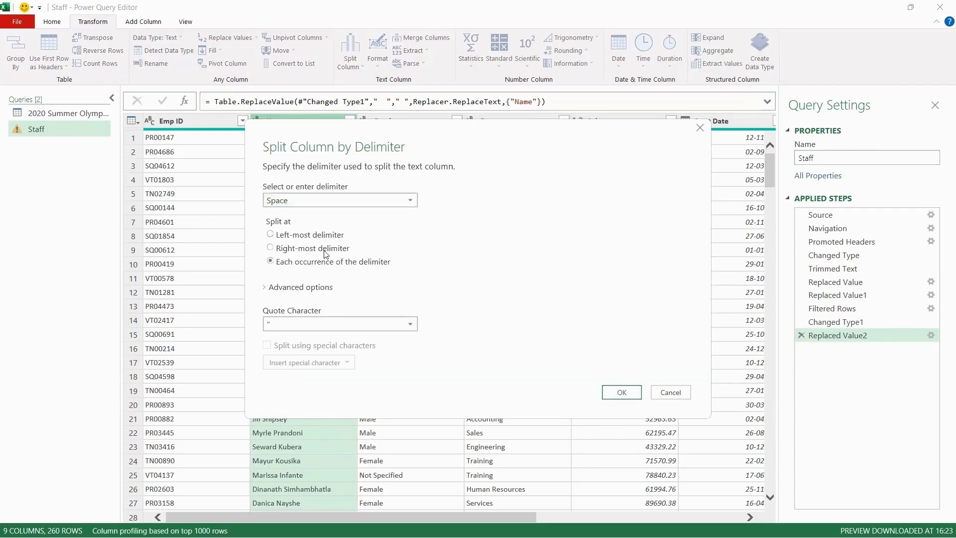
left_click(324, 324)
left_click(312, 342)
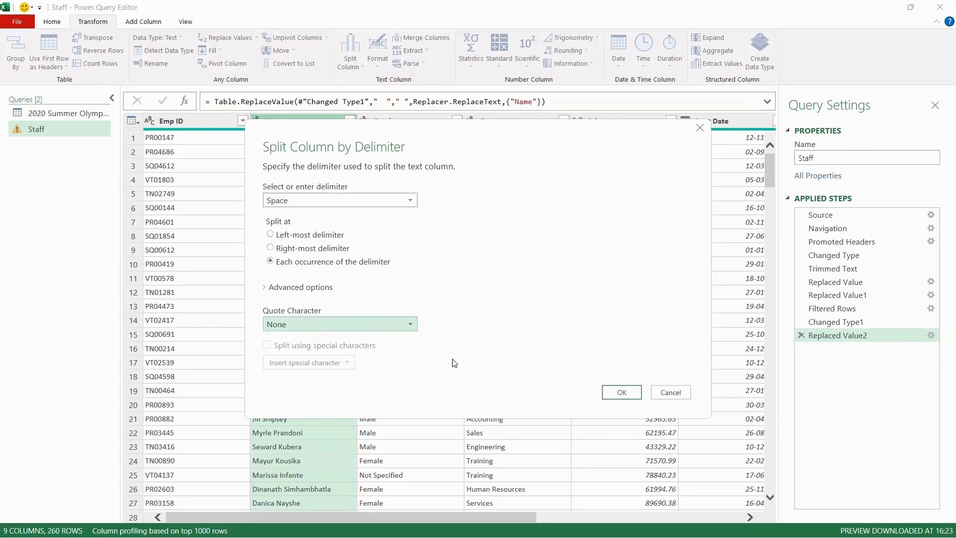
left_click(620, 392)
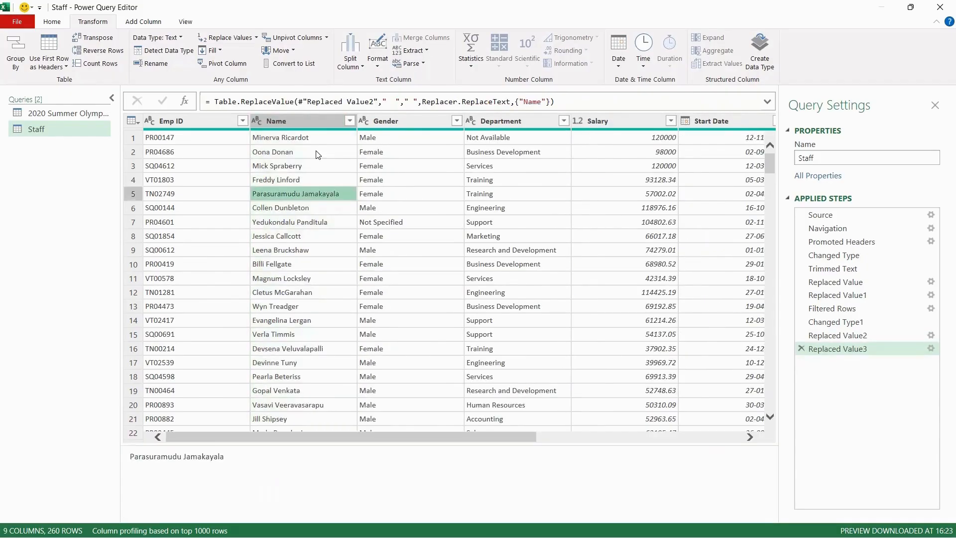
Split the Name column by the Space delimiter into first and last name columns
left_click(314, 151)
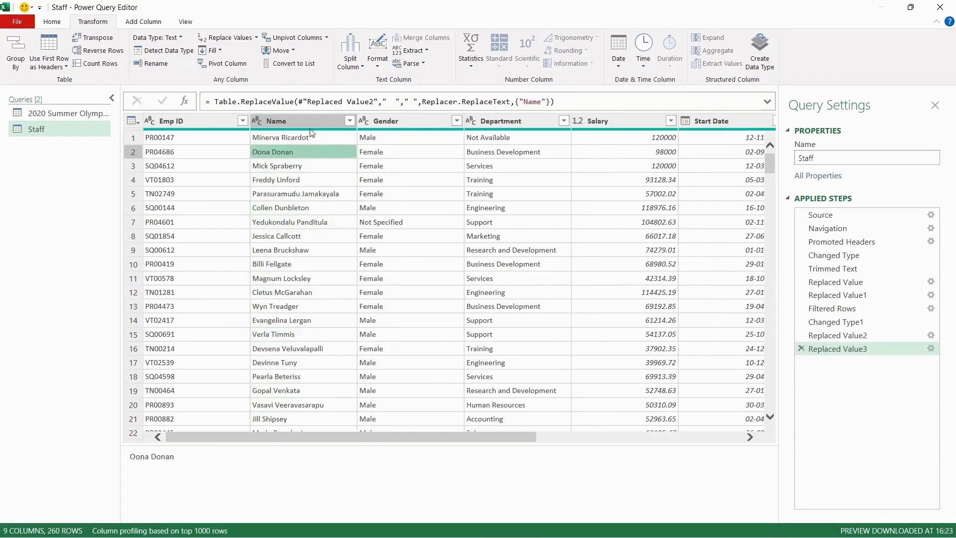
left_click(308, 121)
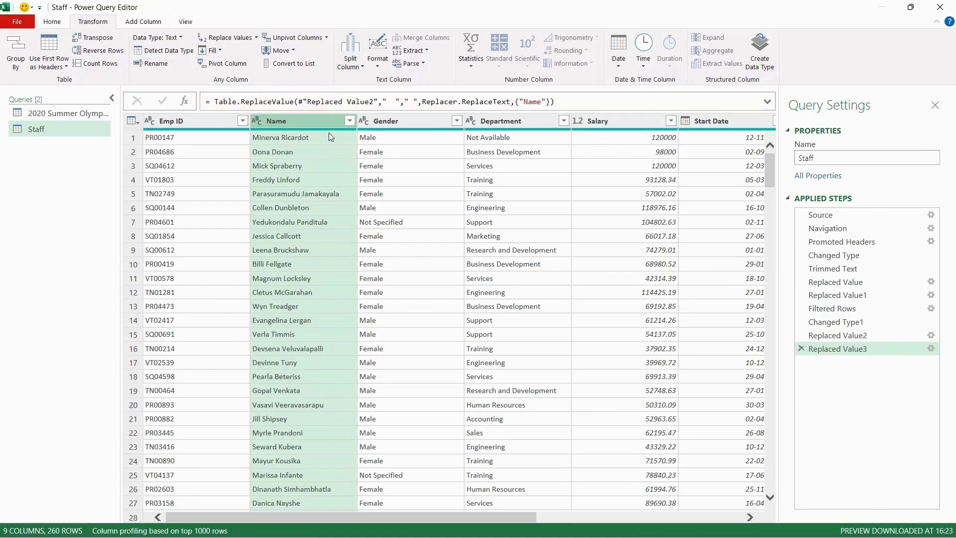
left_click(361, 60)
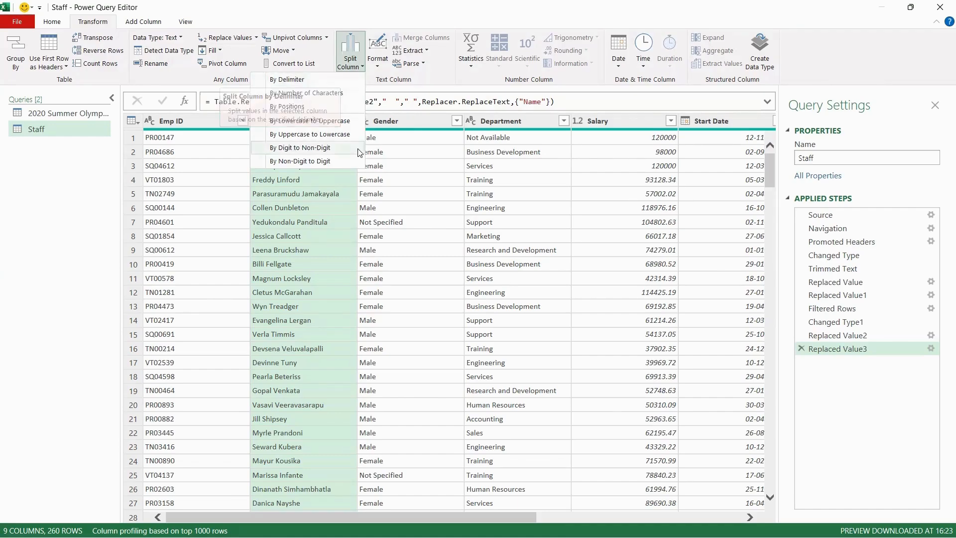
left_click(334, 80)
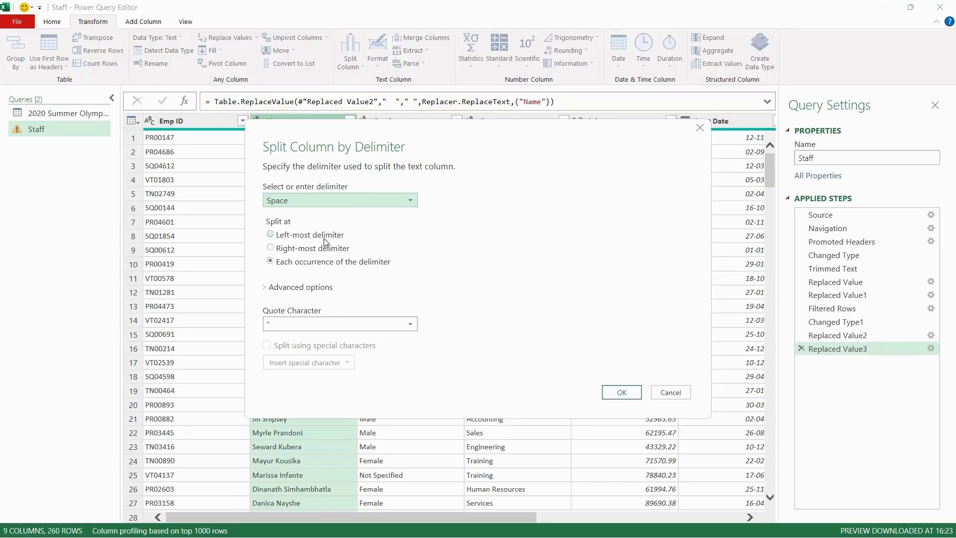
left_click(621, 392)
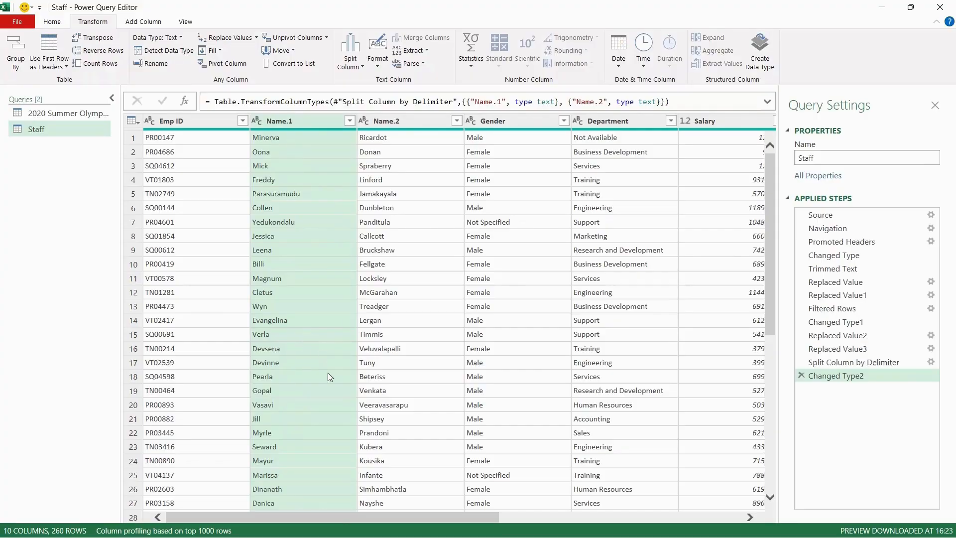
Scroll through the Name.1 and Name.2 columns to check the split names
scroll(396, 343, "down", 11)
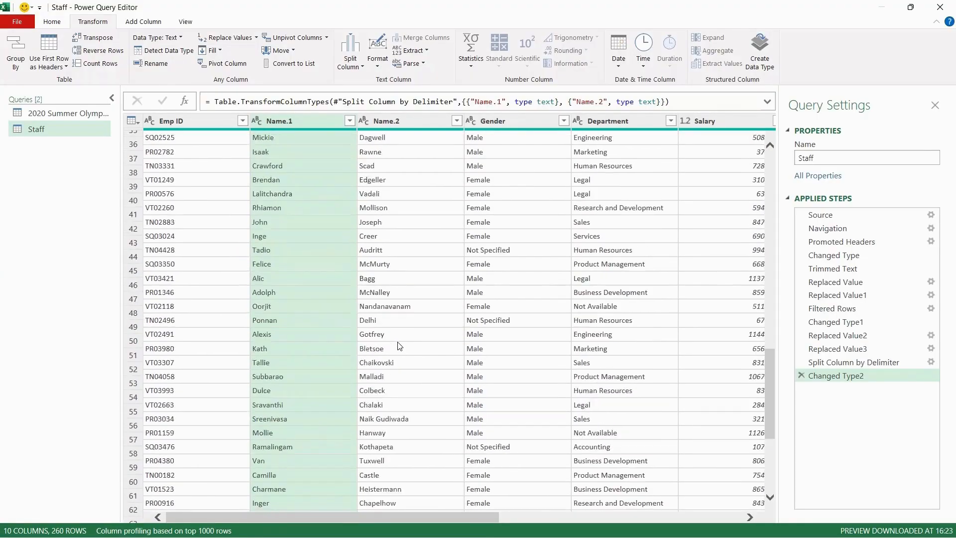
scroll(398, 344, "down", 20)
left_click(396, 379)
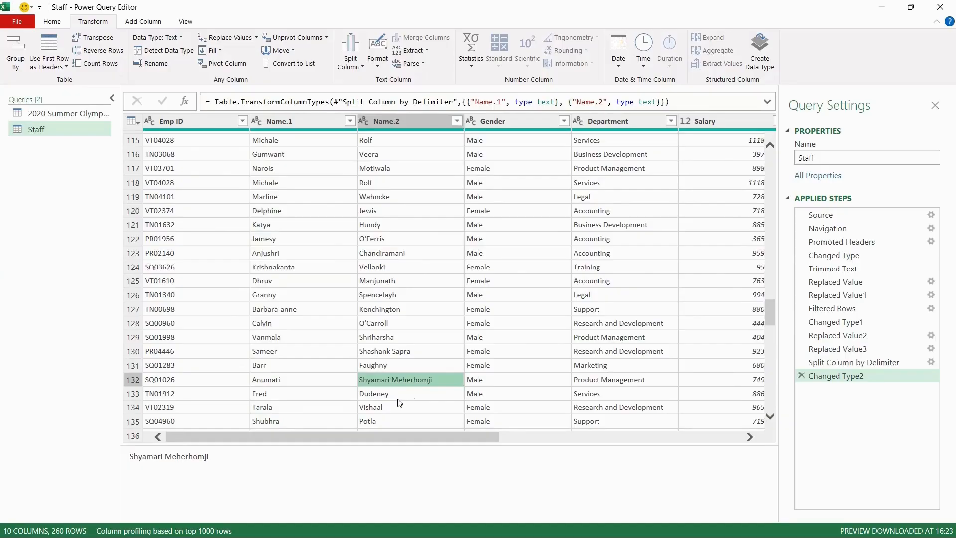
scroll(378, 293, "down", 4)
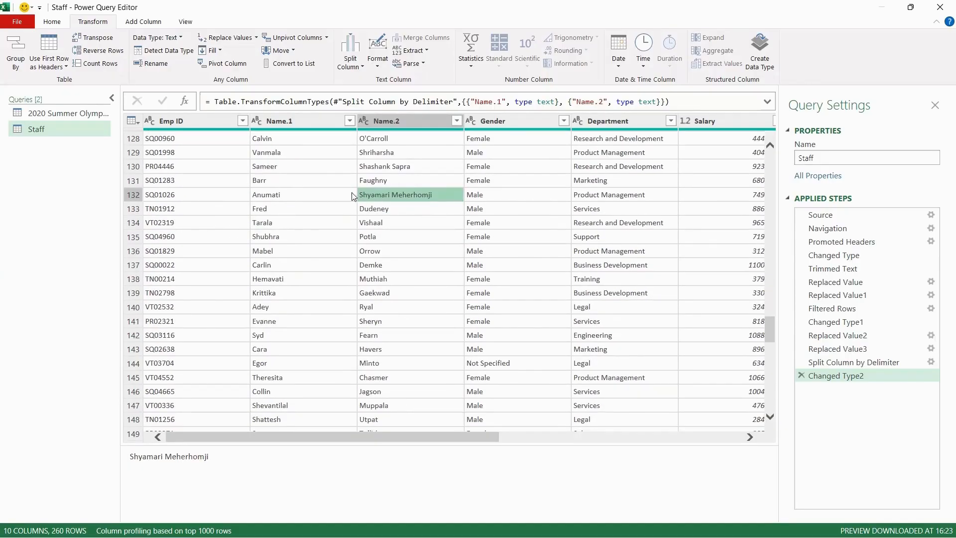
scroll(380, 355, "down", 4)
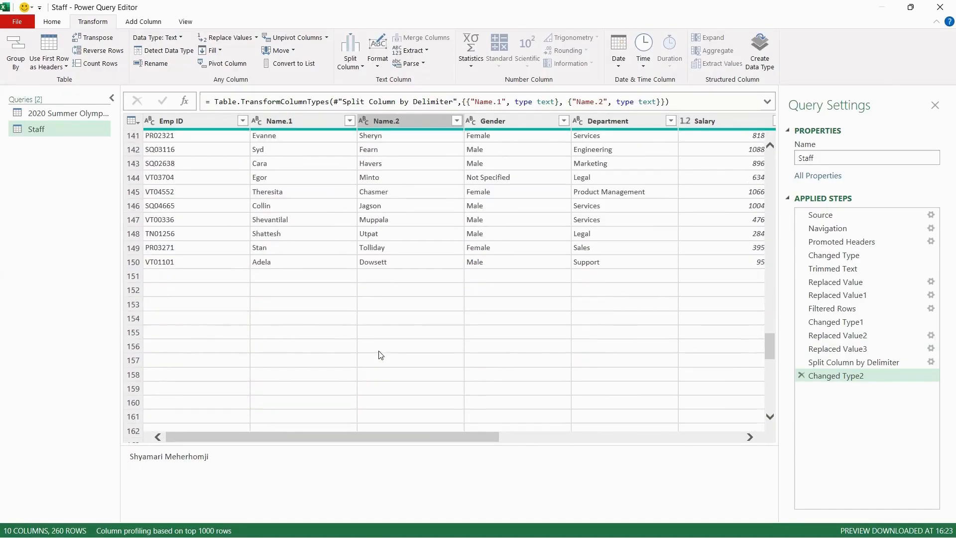
scroll(380, 355, "up", 20)
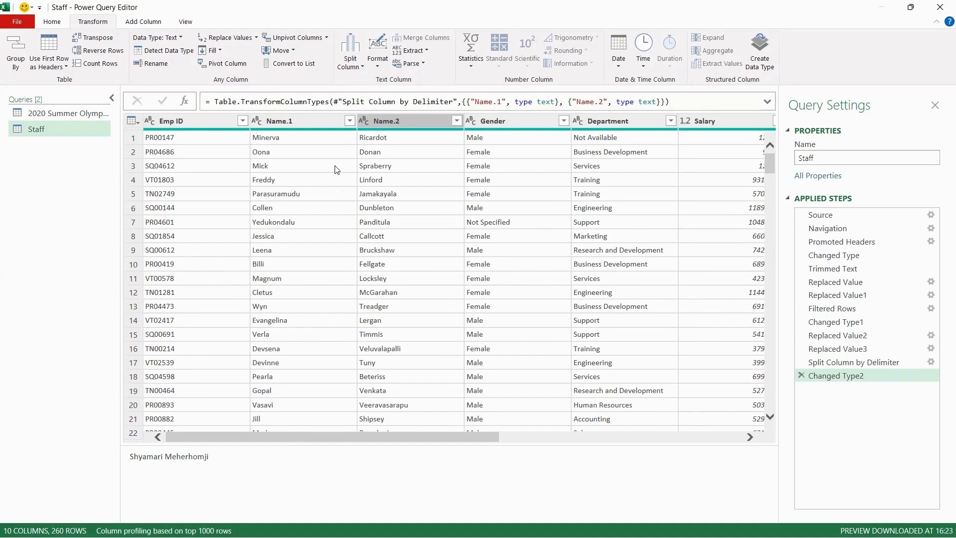
Delete the Changed Type2 and Split Column by Delimiter steps to restore the single Name column
left_click(801, 375)
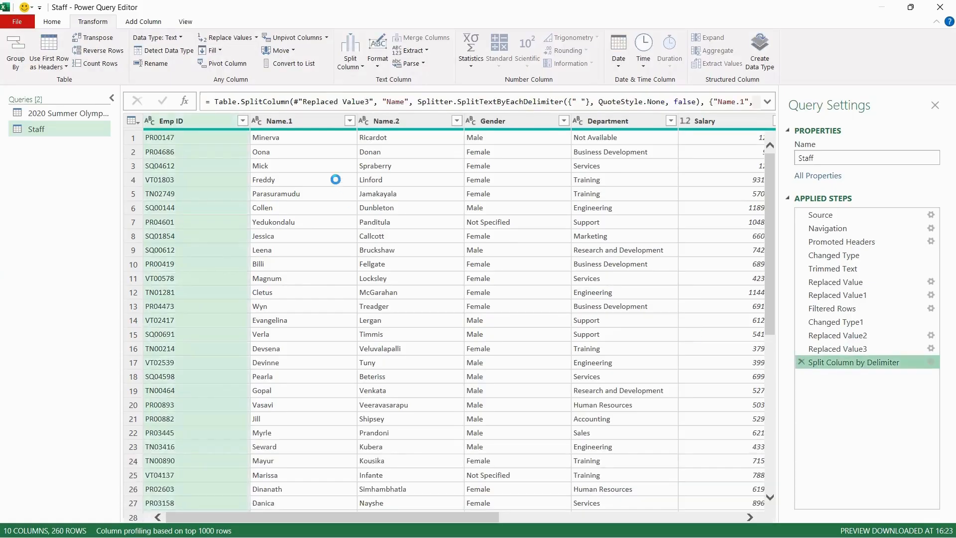
left_click(800, 362)
left_click(308, 166)
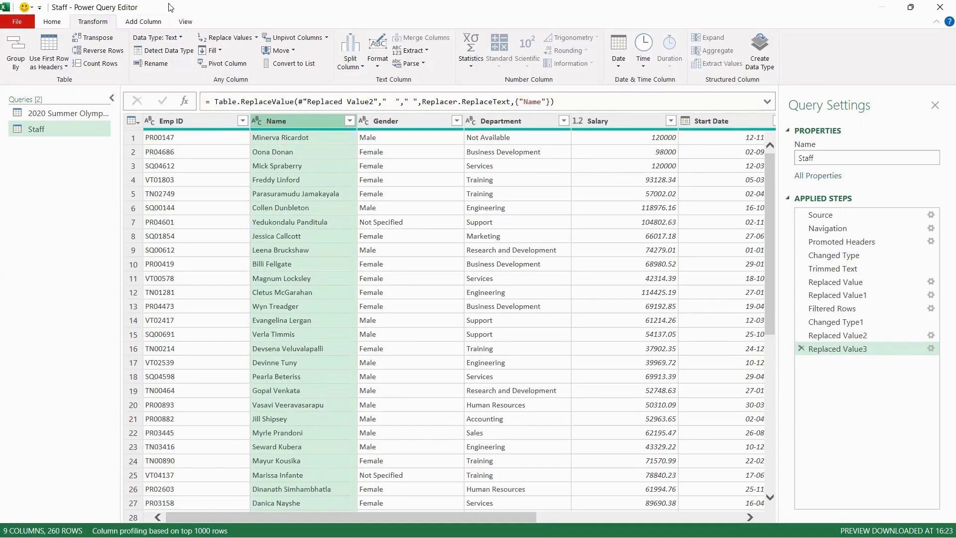
Split the Name column by the Space delimiter at the right-most delimiter
left_click(364, 62)
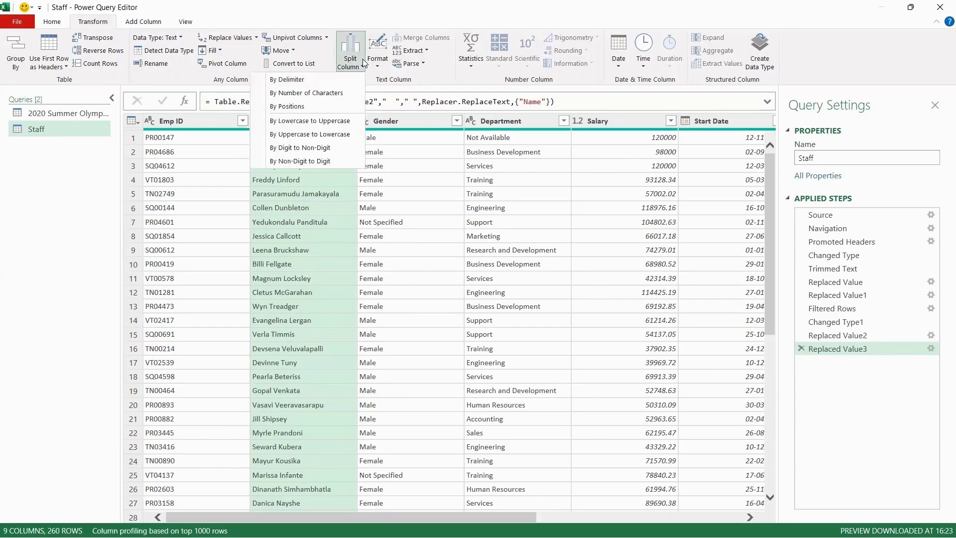
left_click(322, 81)
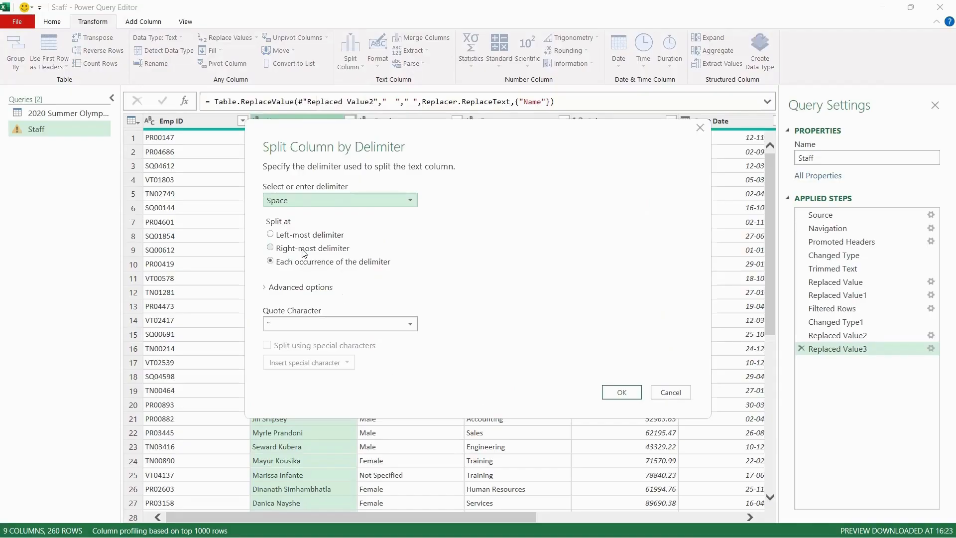
left_click(303, 249)
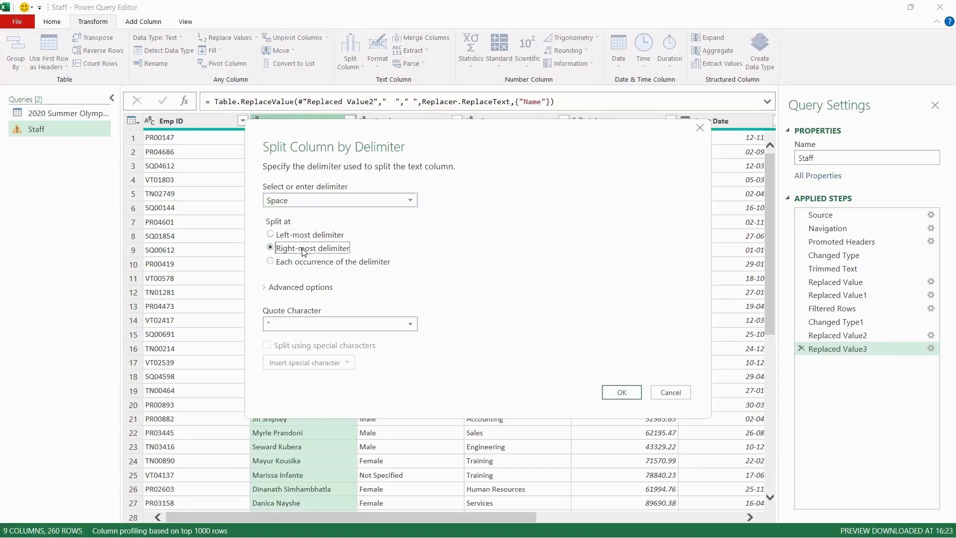
key("Return")
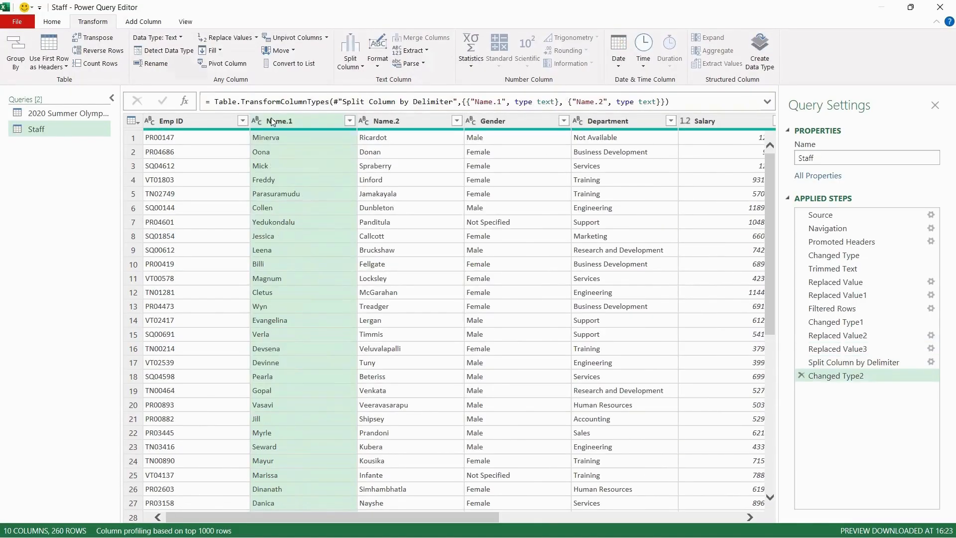
Rename the Name.1 column to First Name and the Name.2 column to Last Name
scroll(426, 338, "down", 6)
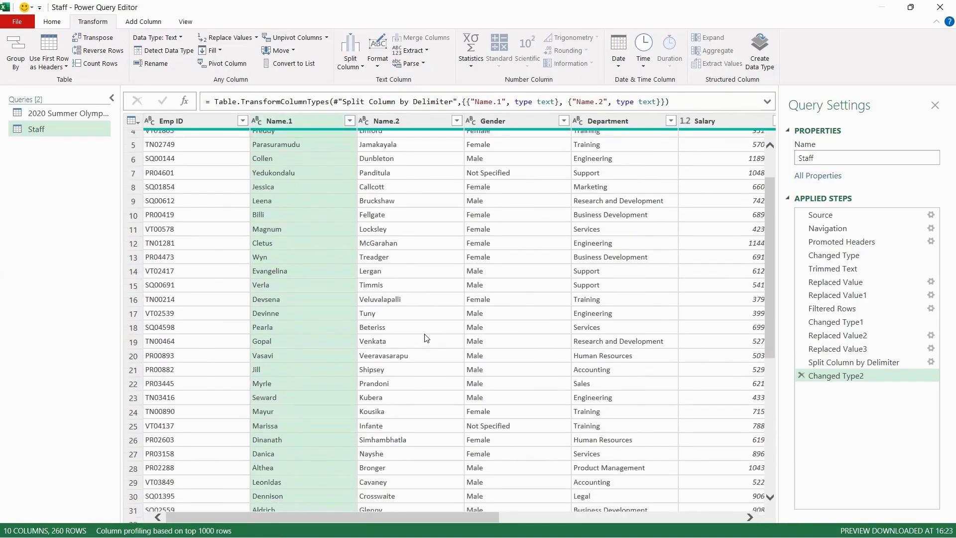
scroll(426, 337, "down", 20)
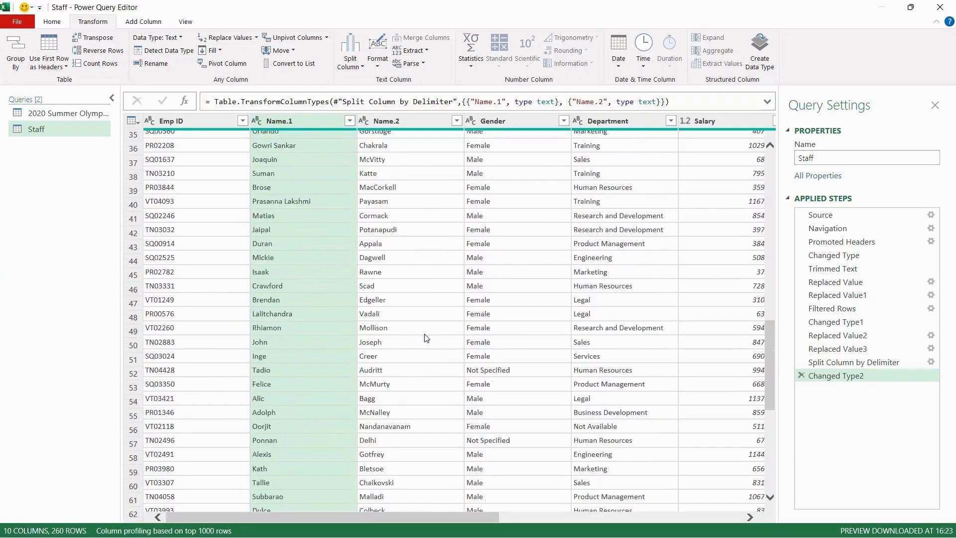
scroll(427, 336, "up", 20)
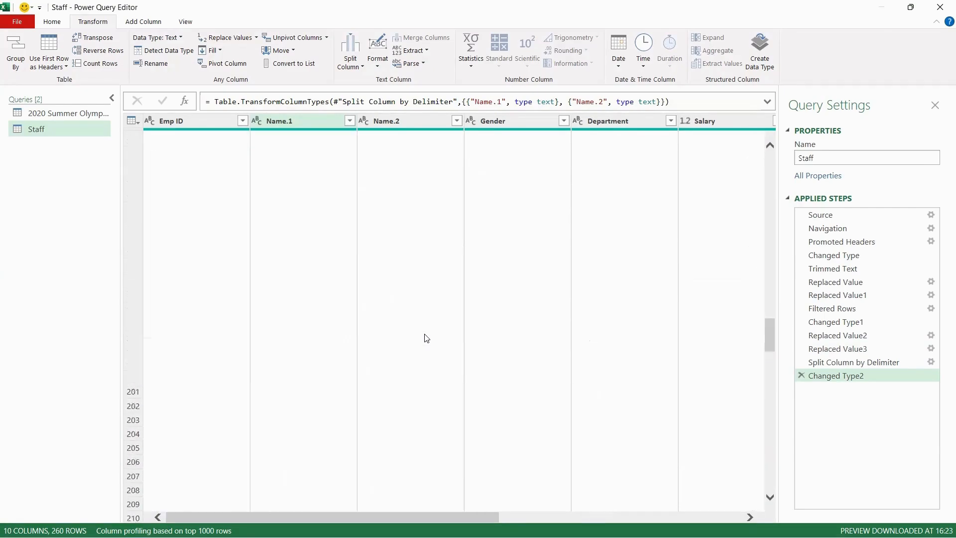
double_click(312, 125)
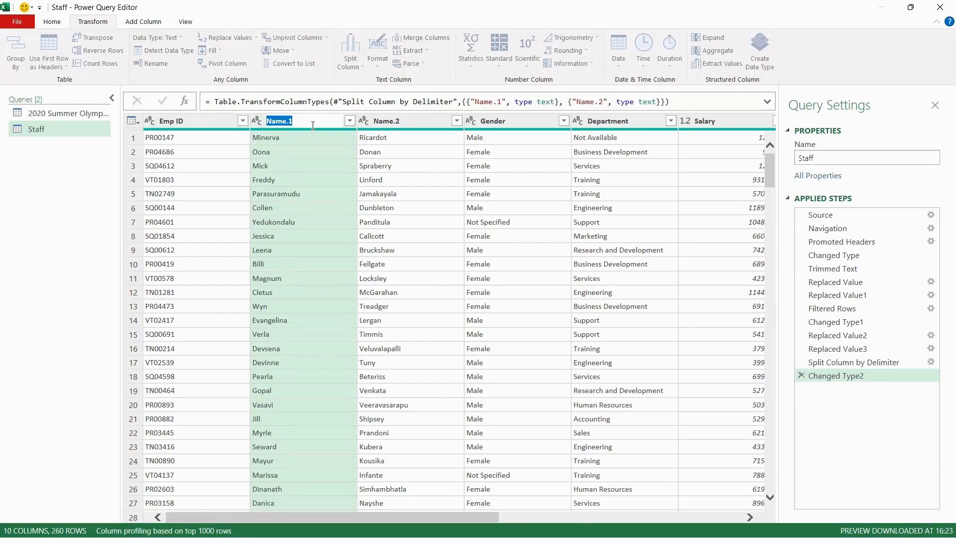
type("First Name")
key("Return")
double_click(405, 122)
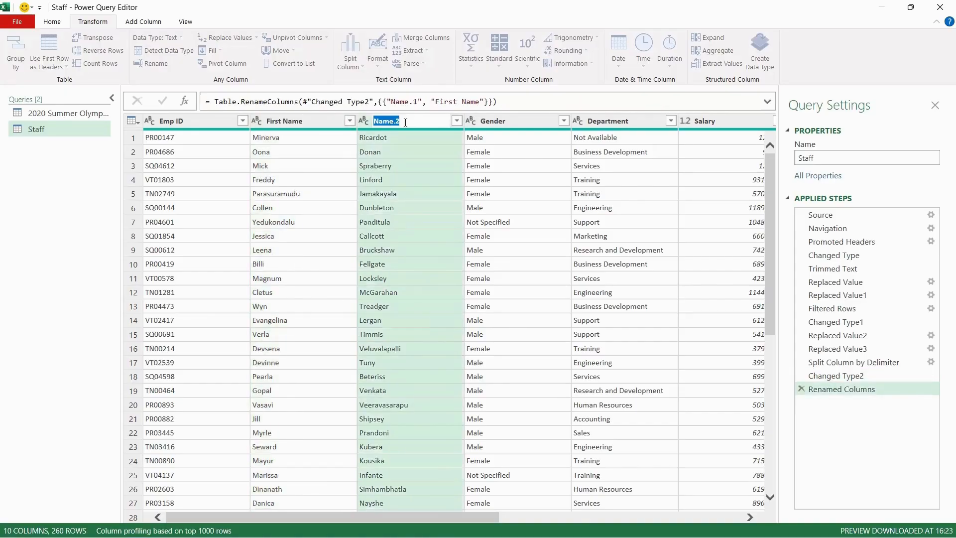
type("Last Name")
key("Return")
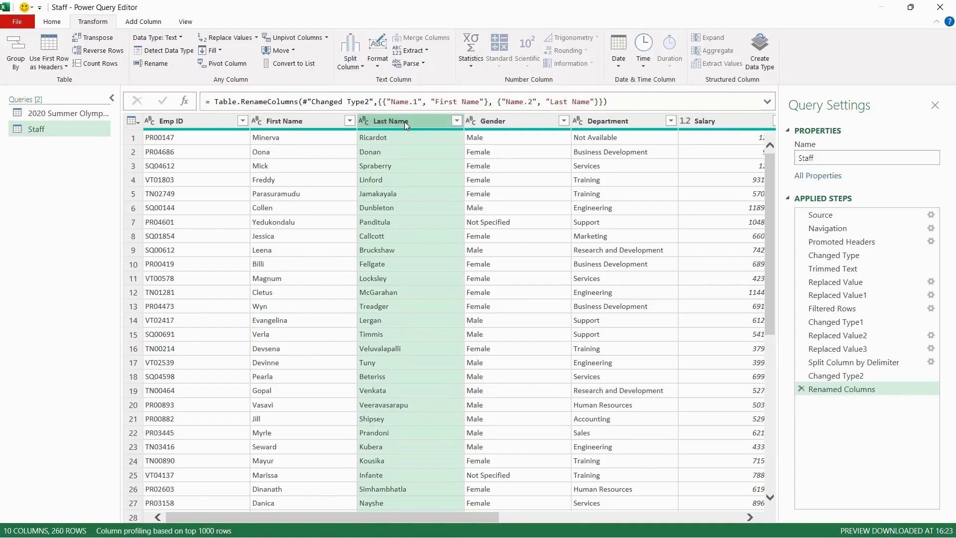
Scroll through the table to examine the Salary column values
left_click(601, 195)
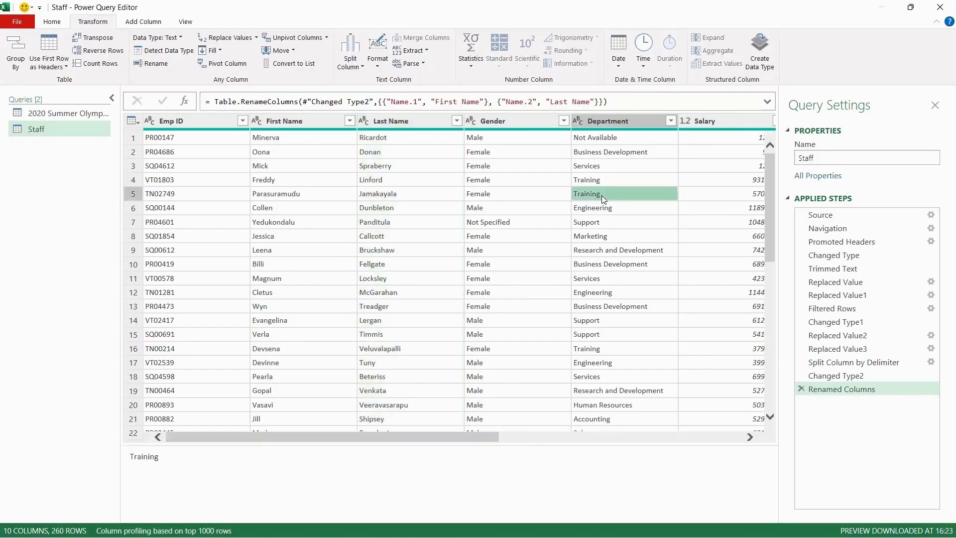
scroll(601, 195, "right", 5)
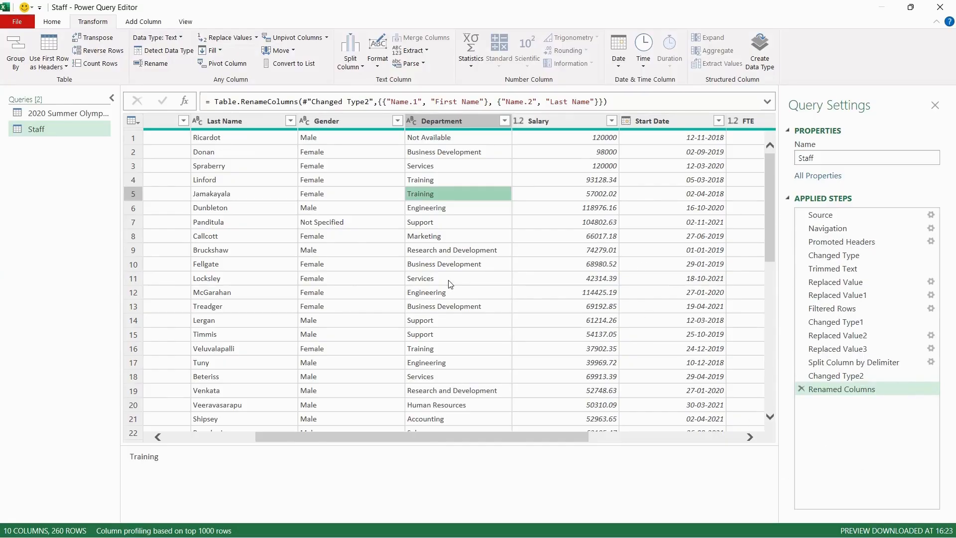
left_click(602, 141)
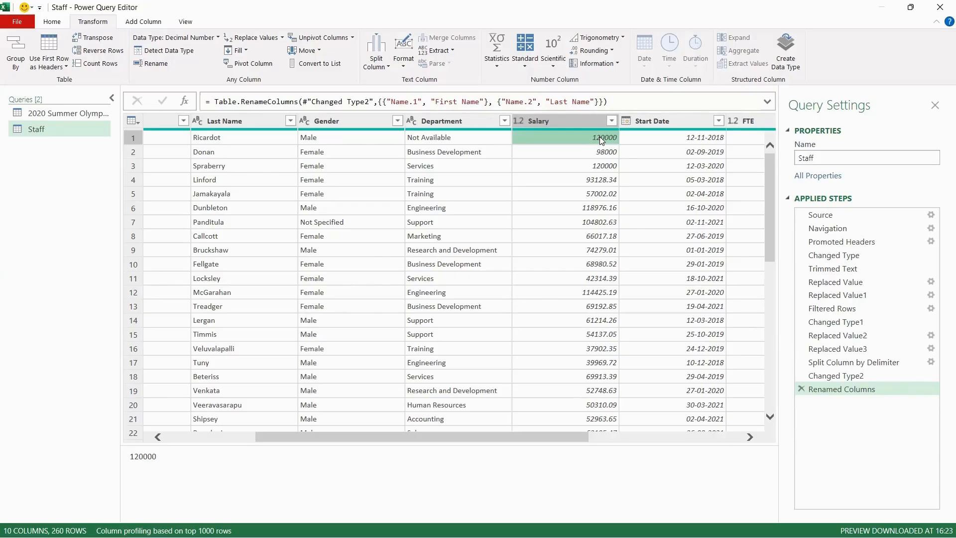
left_click(562, 197)
left_click(613, 362)
left_click(555, 141)
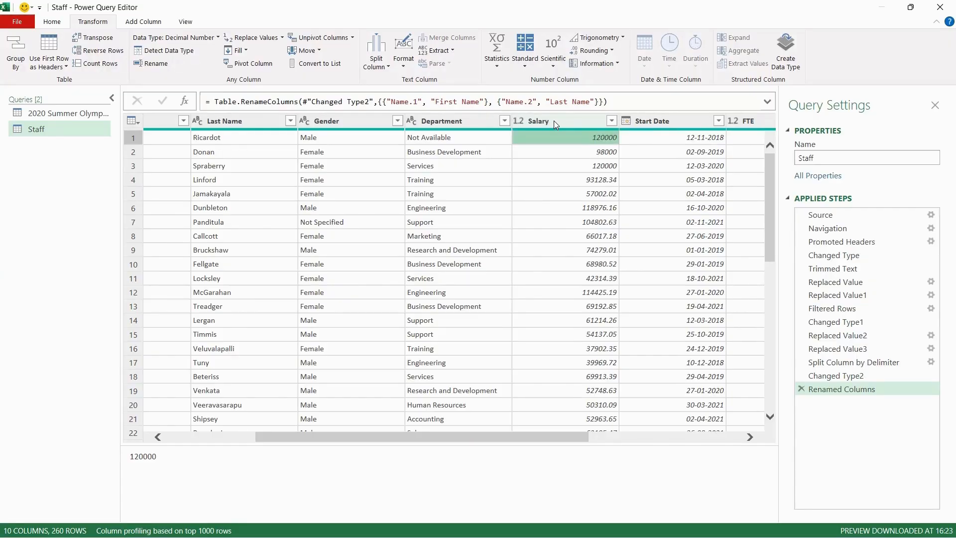
left_click(596, 319)
scroll(597, 318, "down", 3)
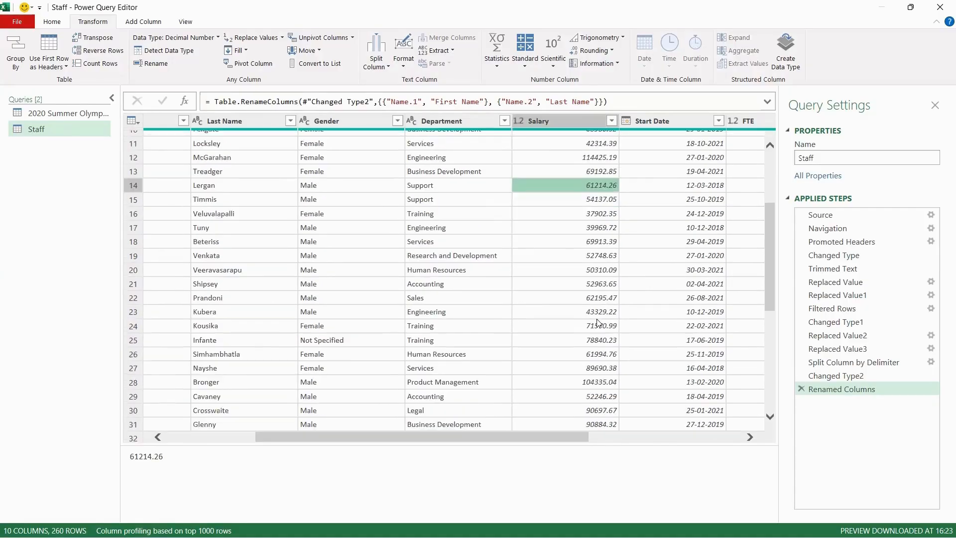
scroll(597, 318, "up", 3)
scroll(596, 322, "down", 20)
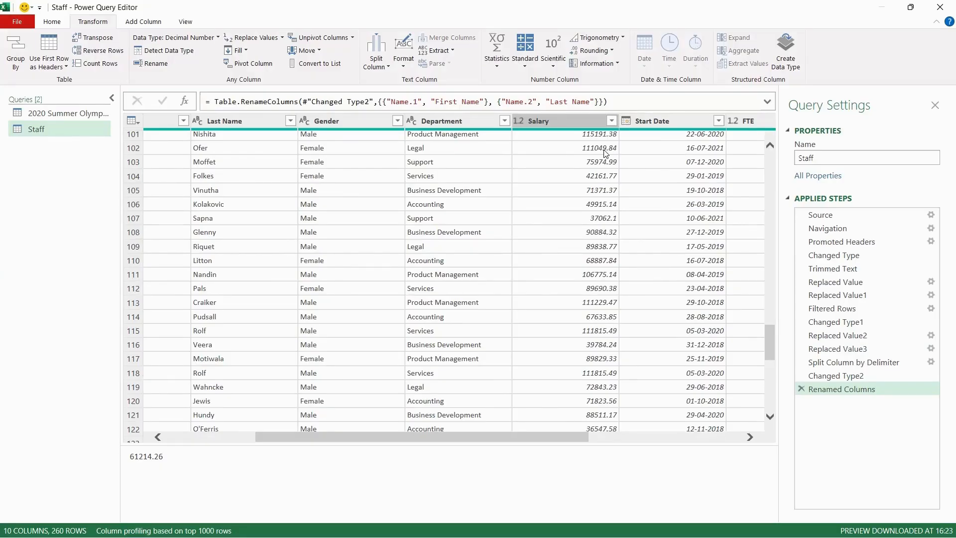
Add a conditional column on Salary: if Salary is less than 50000, output "Low"
left_click(538, 121)
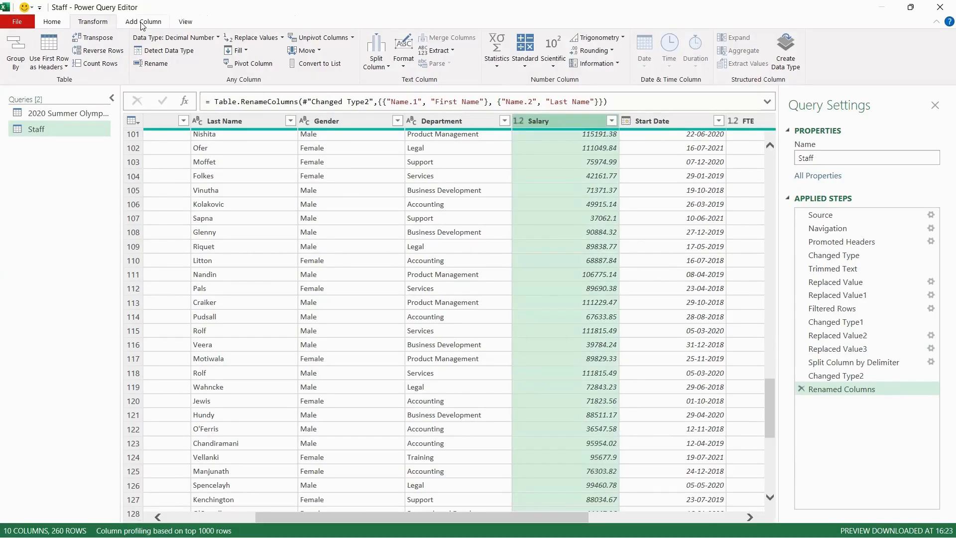
left_click(143, 22)
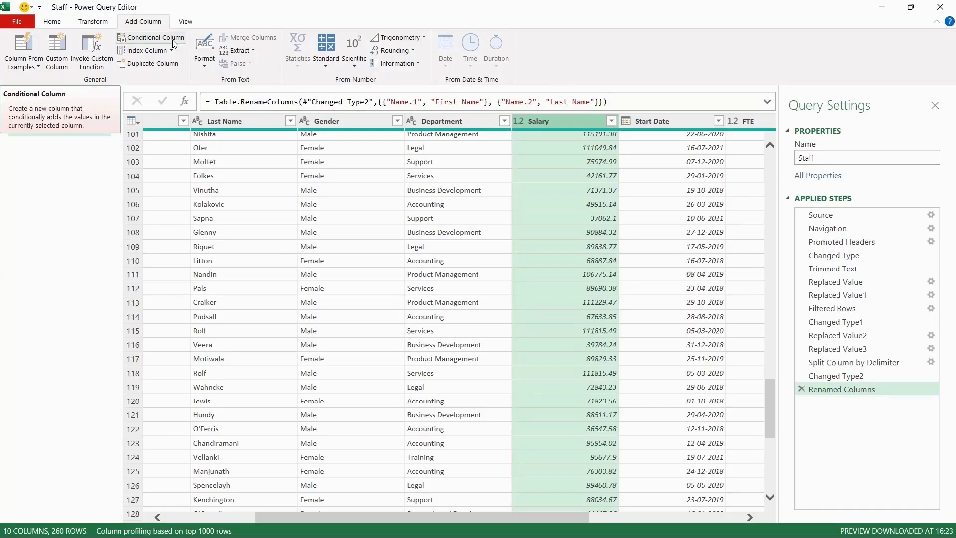
left_click(167, 39)
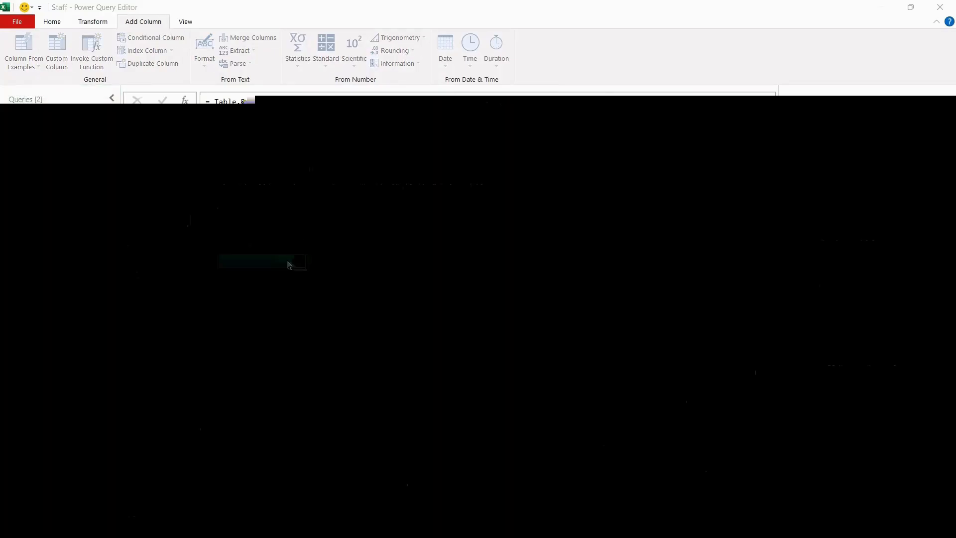
left_click(289, 263)
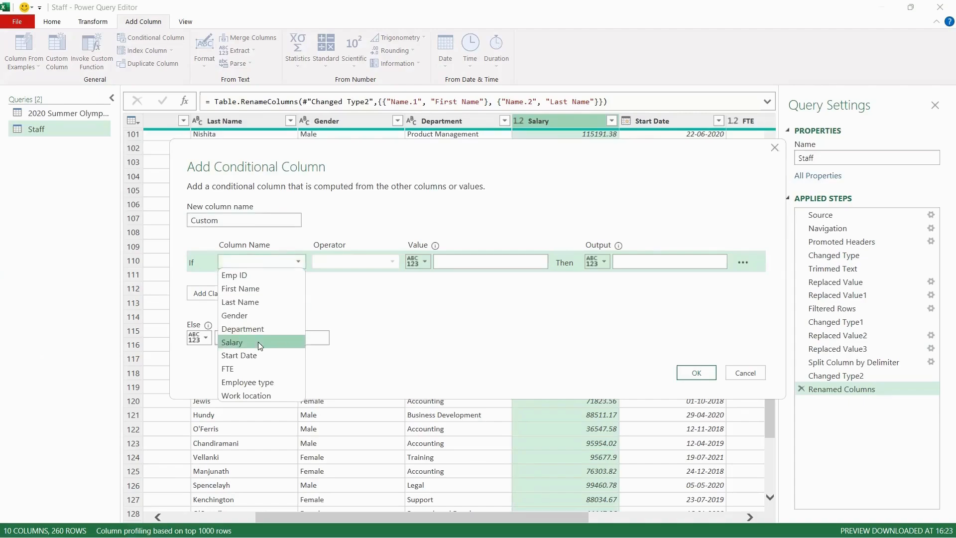
left_click(258, 342)
left_click(369, 262)
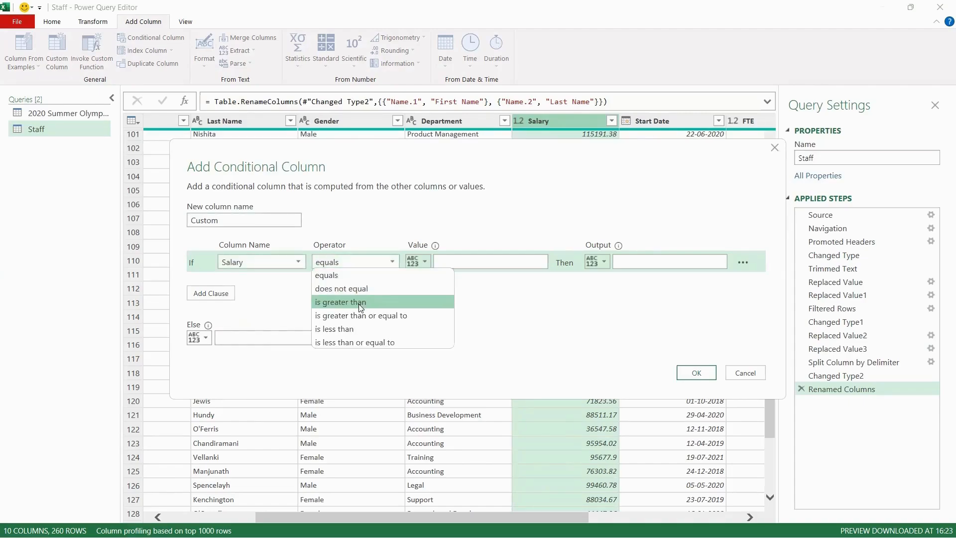
left_click(357, 329)
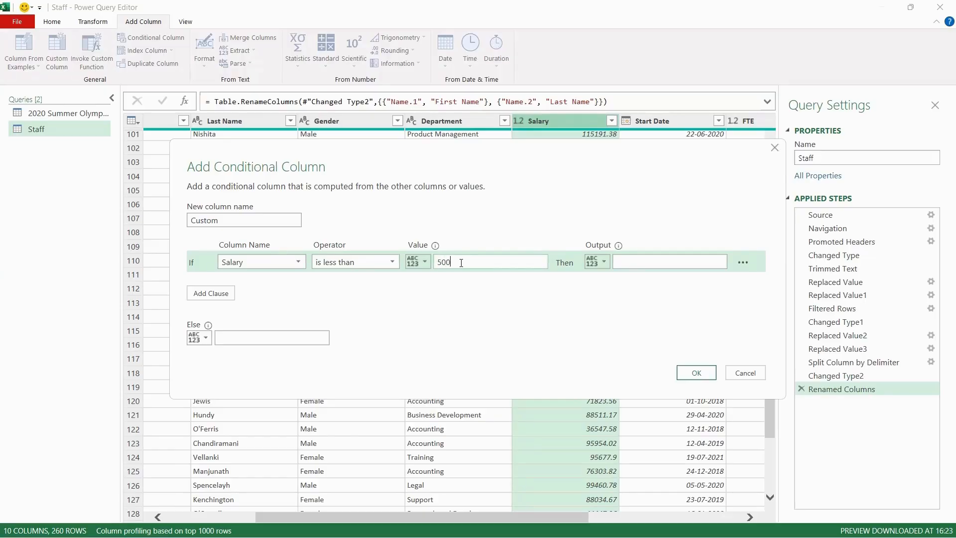
left_click(632, 265)
type("\"Low\"")
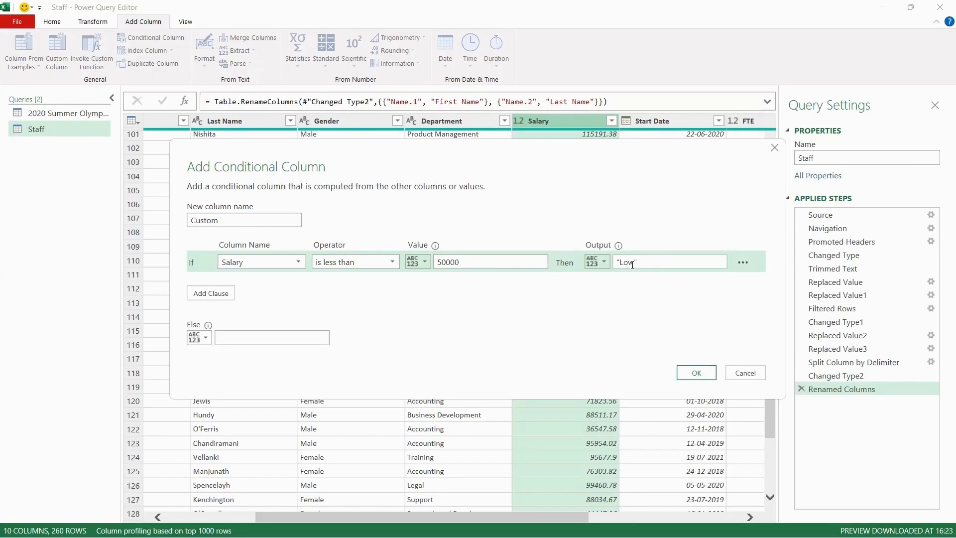
Add an Else If clause on Salary using the operator is greater than or equal to
left_click(206, 296)
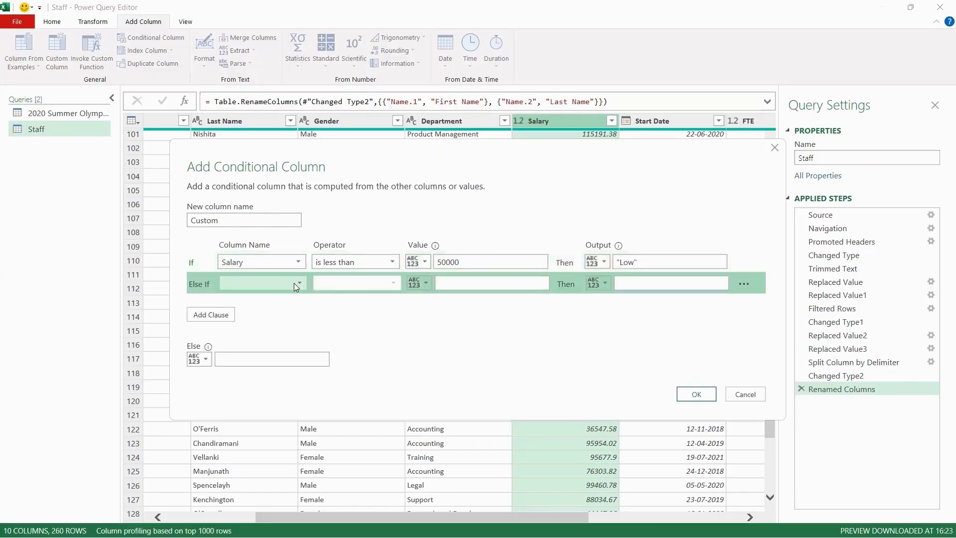
left_click(293, 282)
left_click(256, 362)
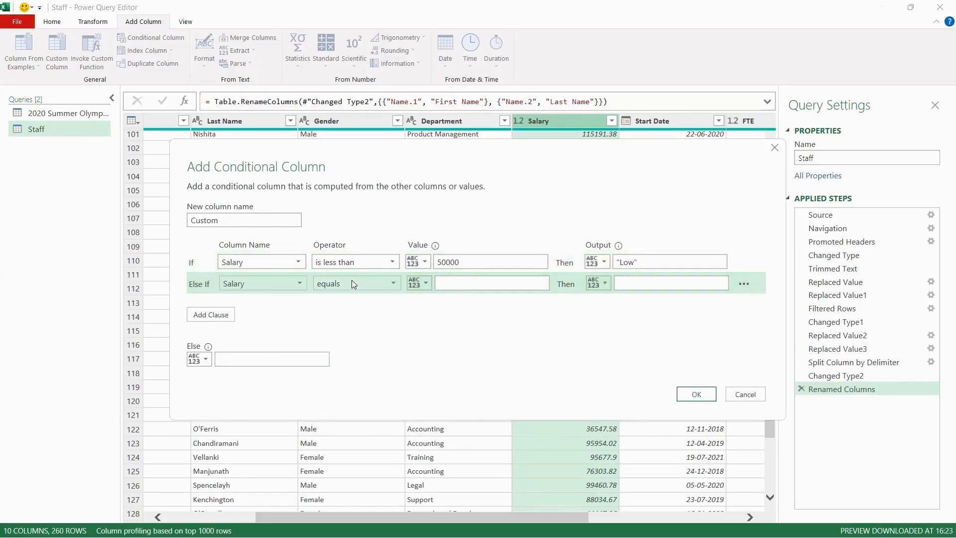
left_click(351, 279)
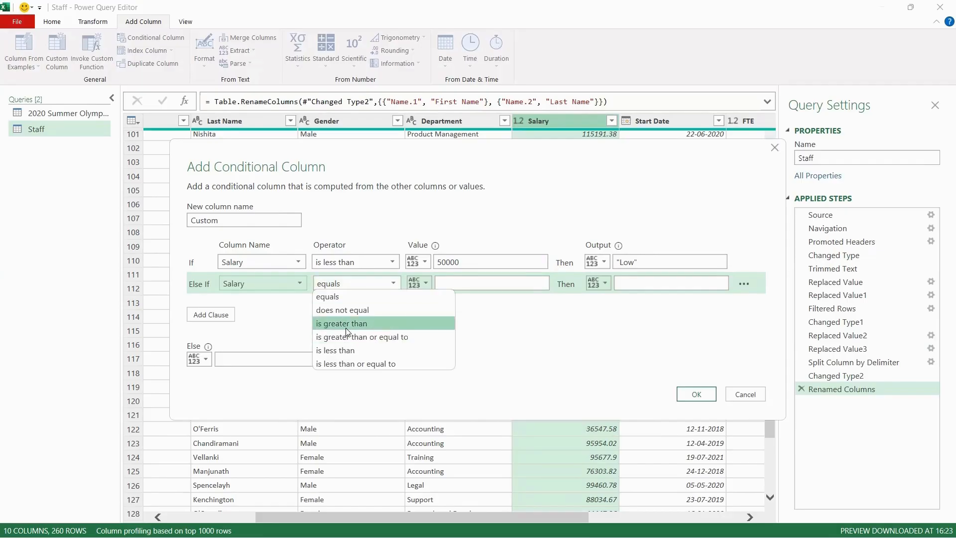
left_click(348, 322)
left_click(352, 280)
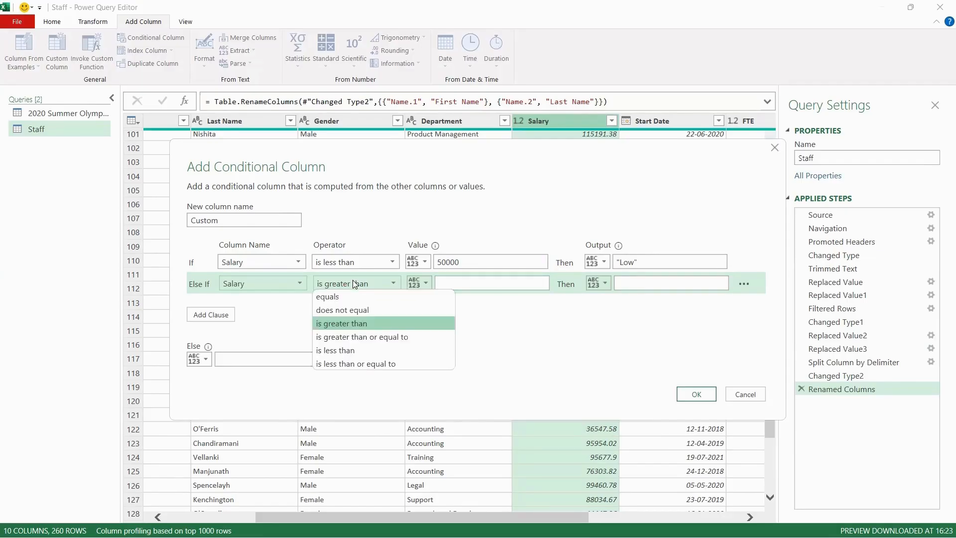
left_click(367, 333)
left_click(454, 282)
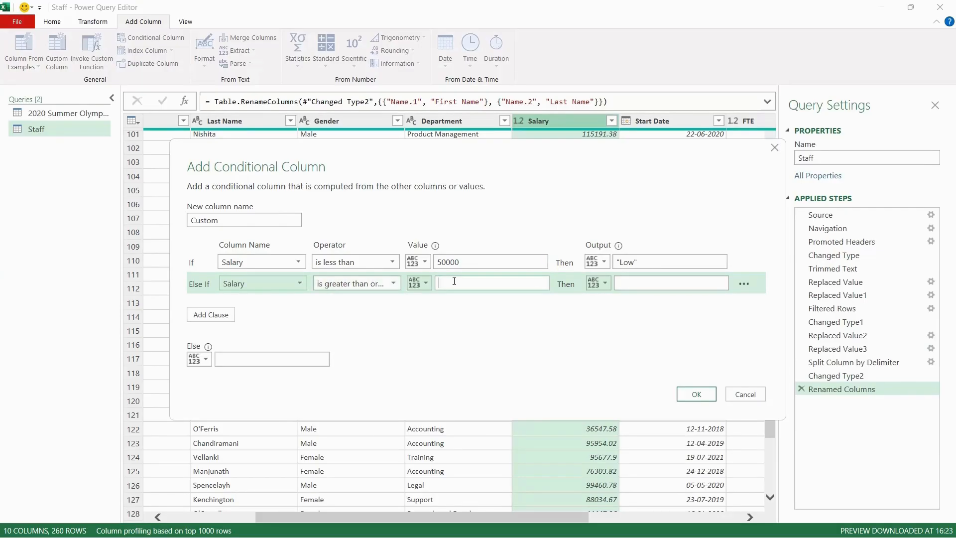
left_click(375, 285)
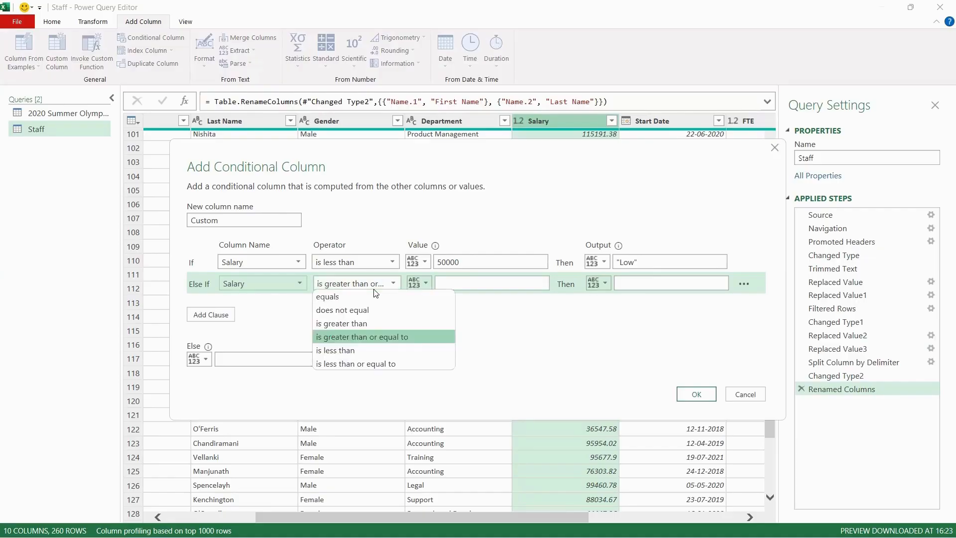
Change the first rule to Salary is greater than 100000 with output "High"
left_click(342, 257)
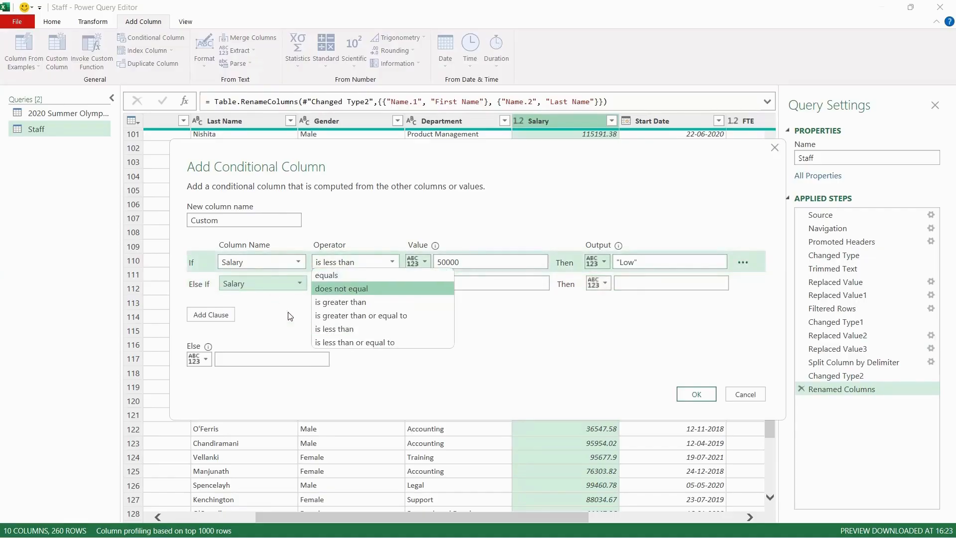
left_click(361, 303)
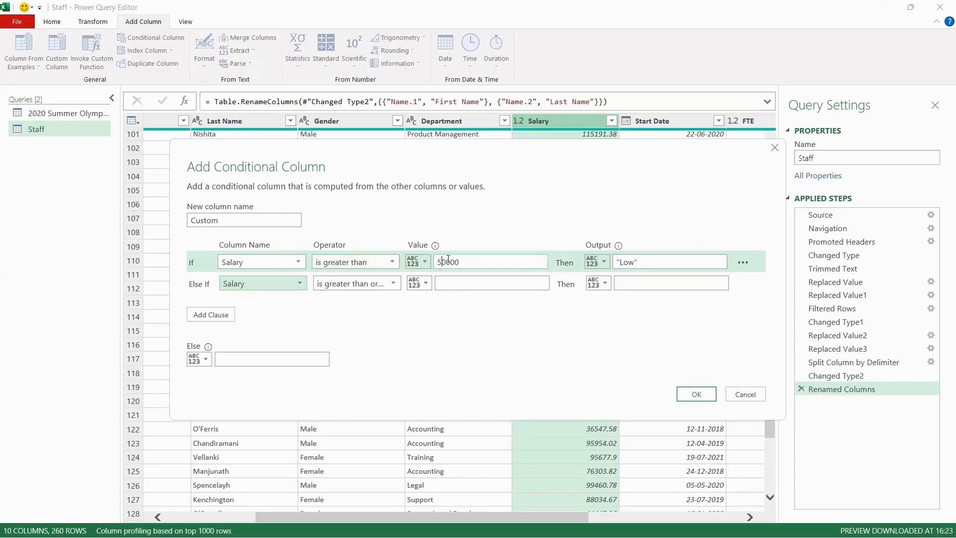
type("10")
double_click(622, 262)
type("High")
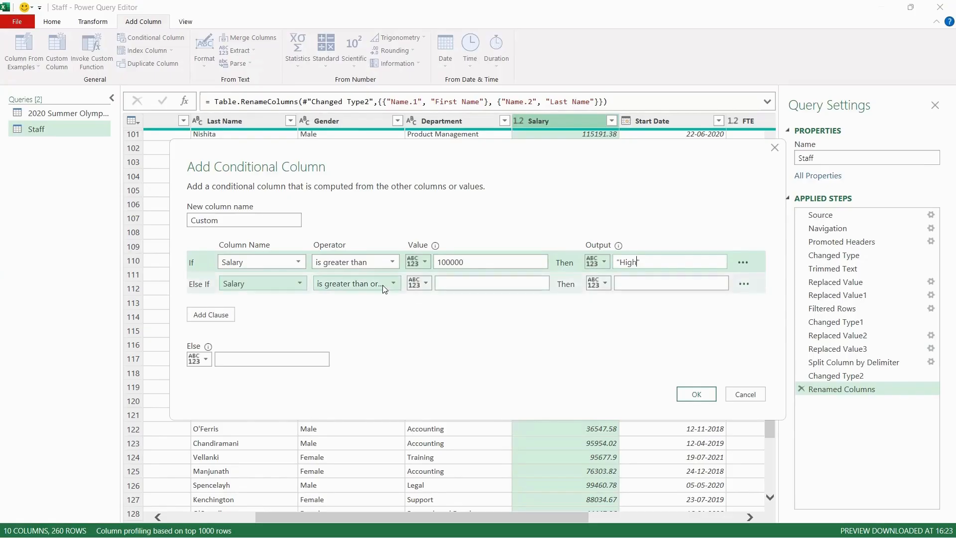
left_click(368, 282)
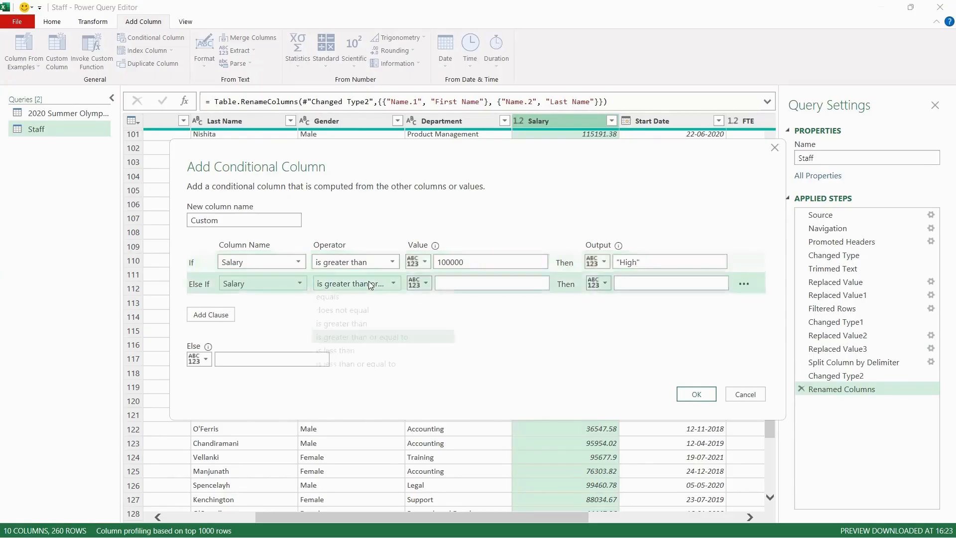
Set the Else If rule to Salary is greater than 50000 with output "Medium"
left_click(359, 326)
left_click(468, 277)
type("5")
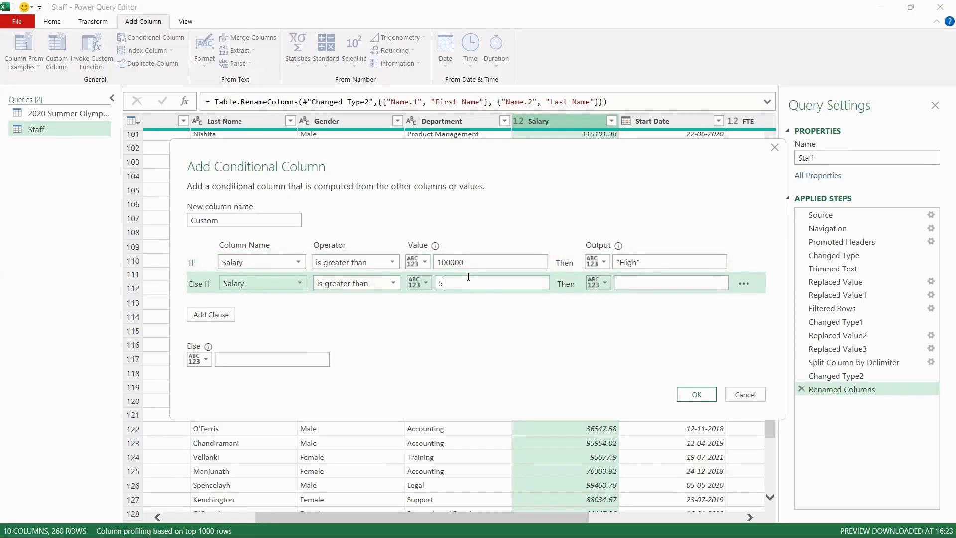
type("0000")
left_click(651, 285)
type("\"Medium\"")
left_click(210, 314)
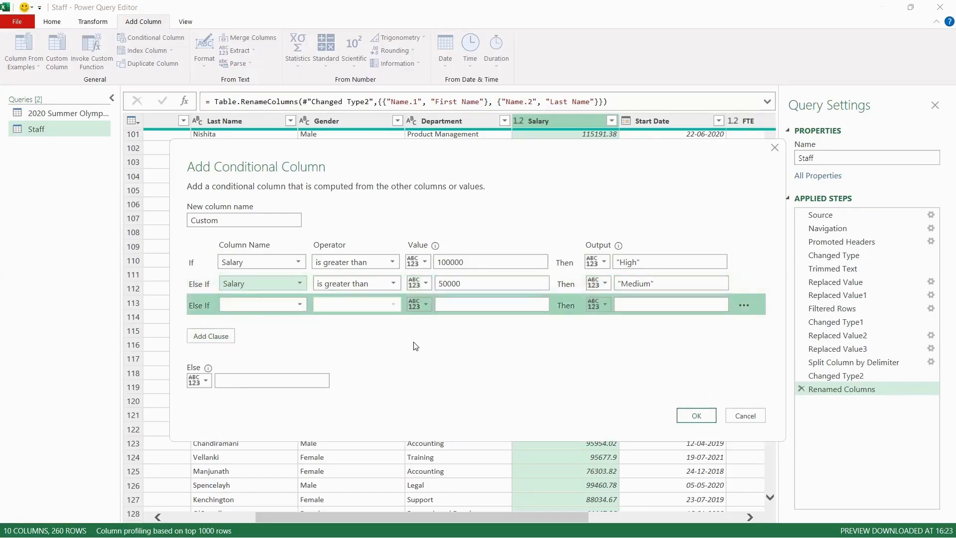
left_click(254, 302)
left_click(200, 296)
left_click(277, 380)
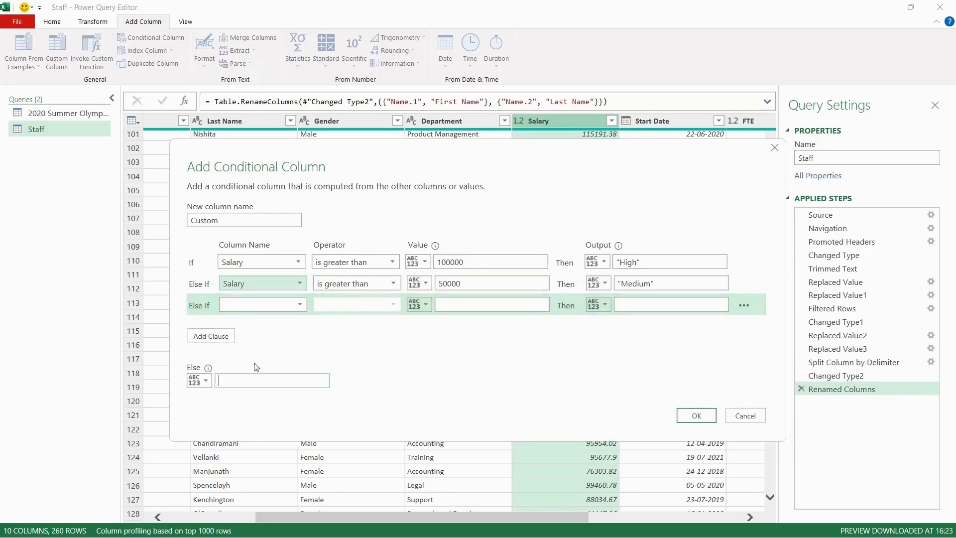
left_click(744, 304)
left_click(764, 317)
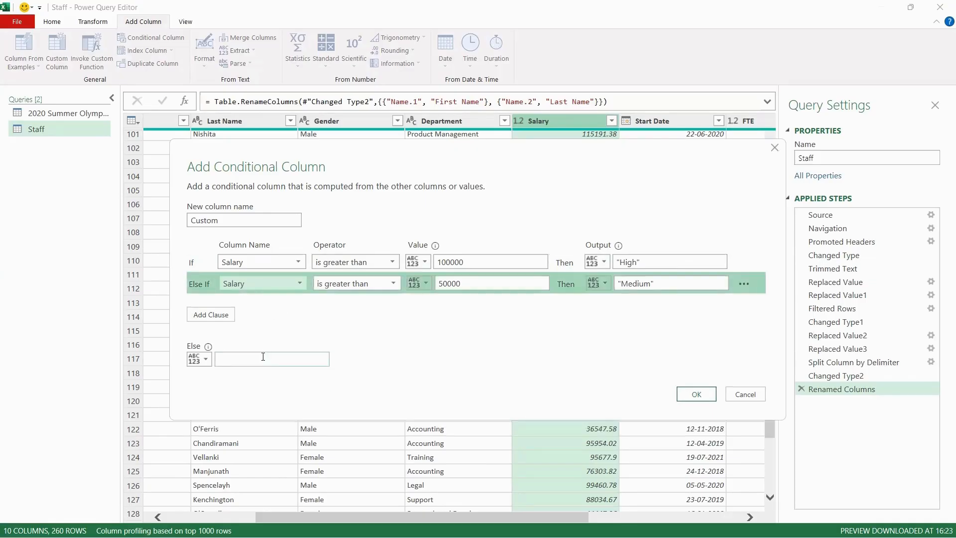
Set the Else output to "Low", name the new column Salary Bucket, and confirm the conditional column
left_click(263, 356)
type("\"Low")
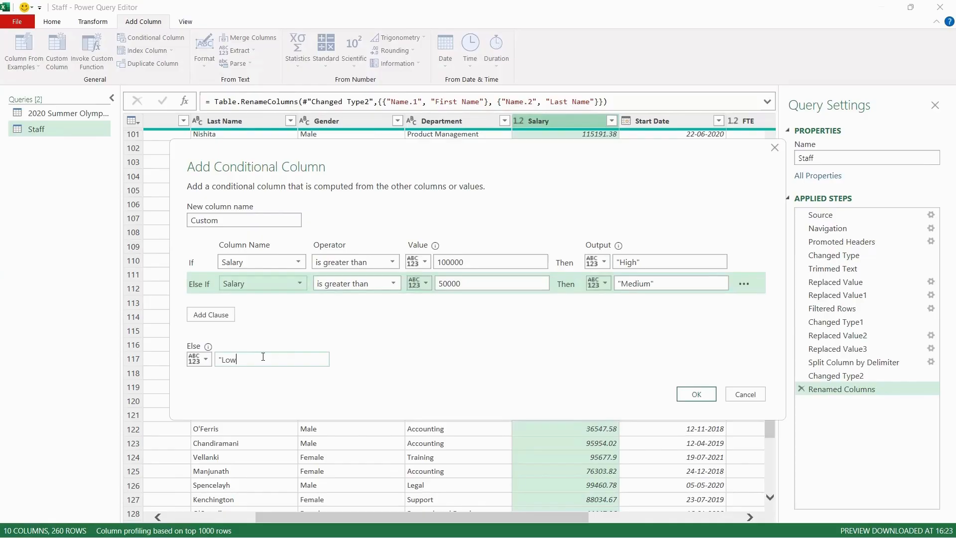
type("\"")
double_click(204, 221)
type("Salary ")
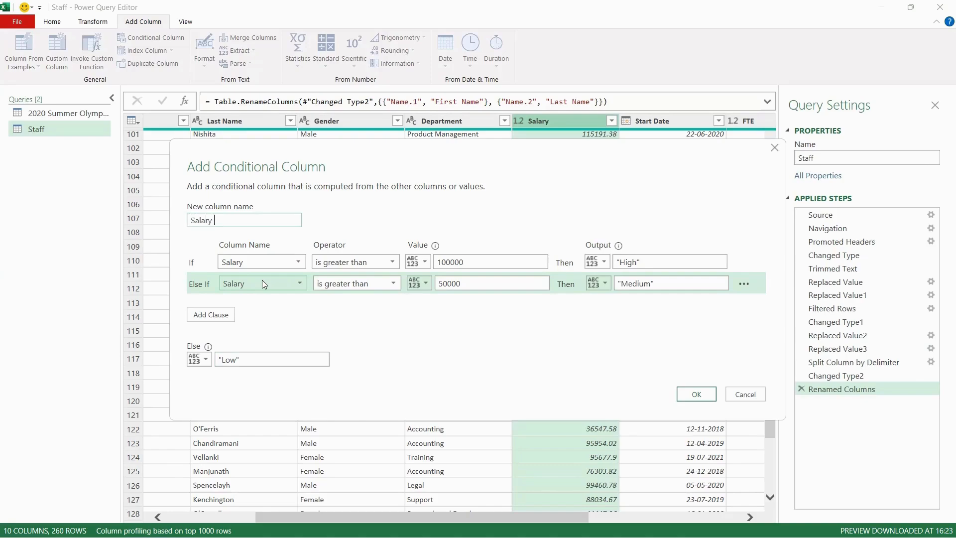
type("Bucket")
key("Return")
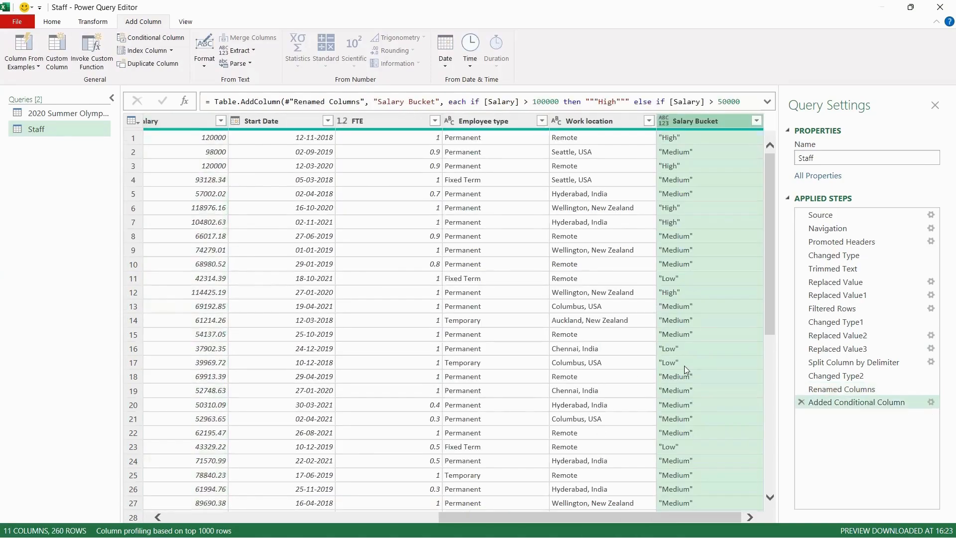
Move the Salary Bucket column so it sits directly after the Salary column
left_click_drag(690, 123, 285, 132)
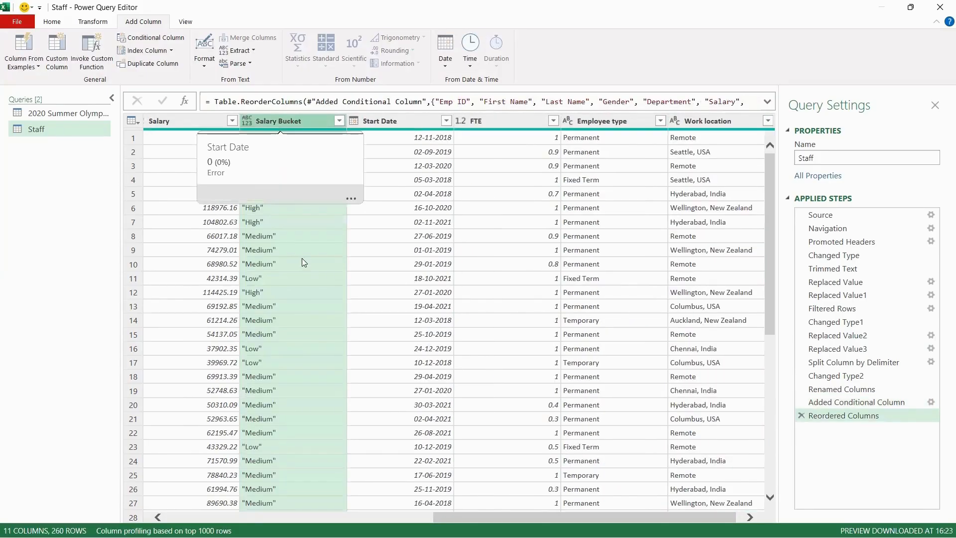
scroll(302, 258, "left", 6)
scroll(302, 262, "right", 1)
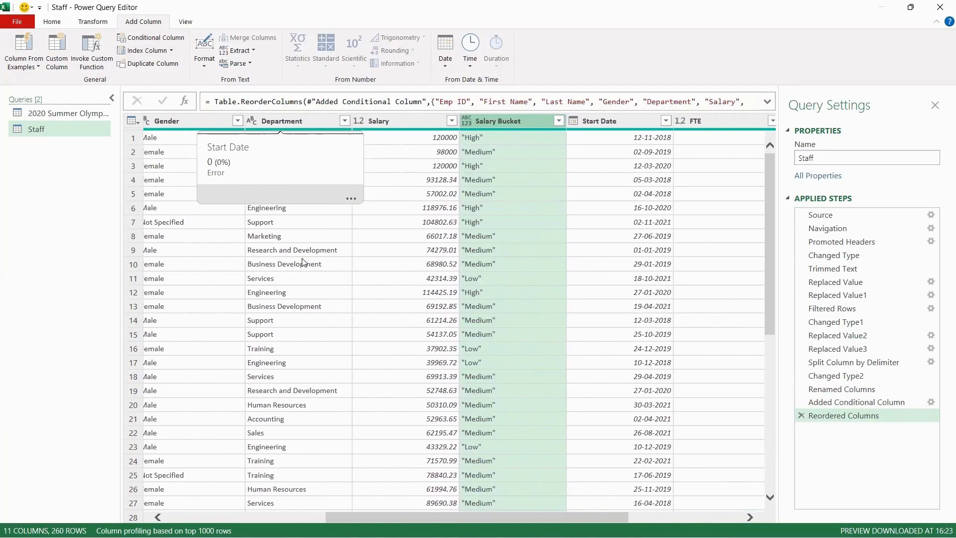
Scroll through the table to check the Salary Bucket values against the Salary values
left_click(489, 144)
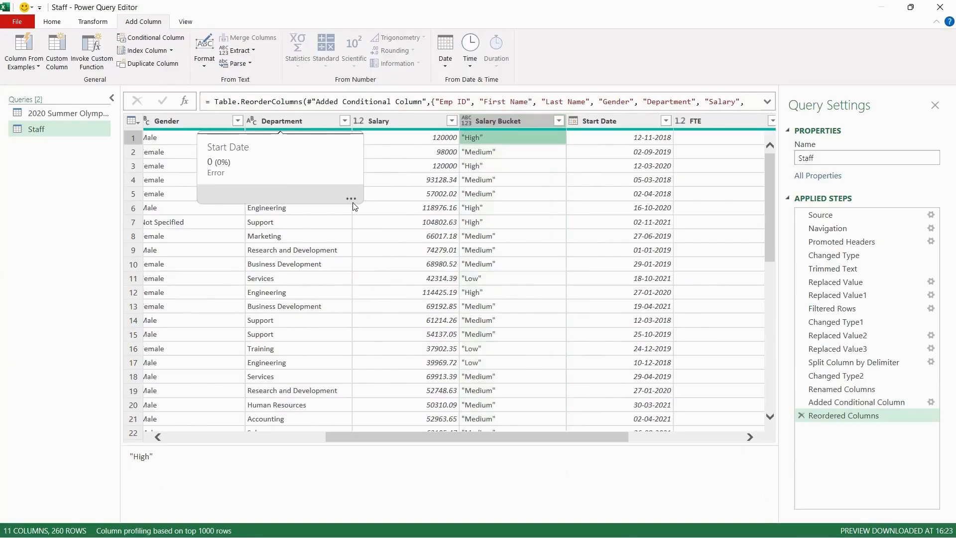
left_click(428, 180)
left_click(486, 176)
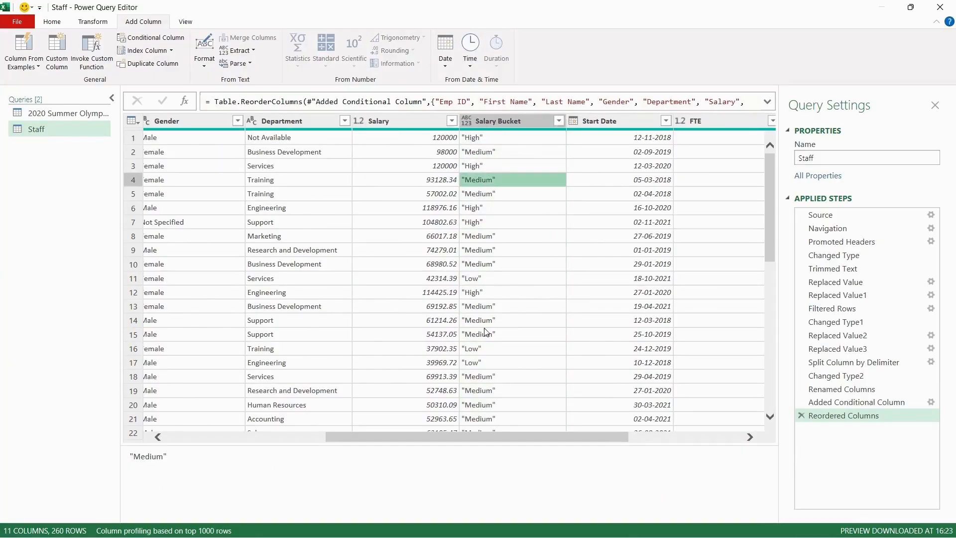
scroll(486, 331, "down", 2)
scroll(486, 331, "down", 1)
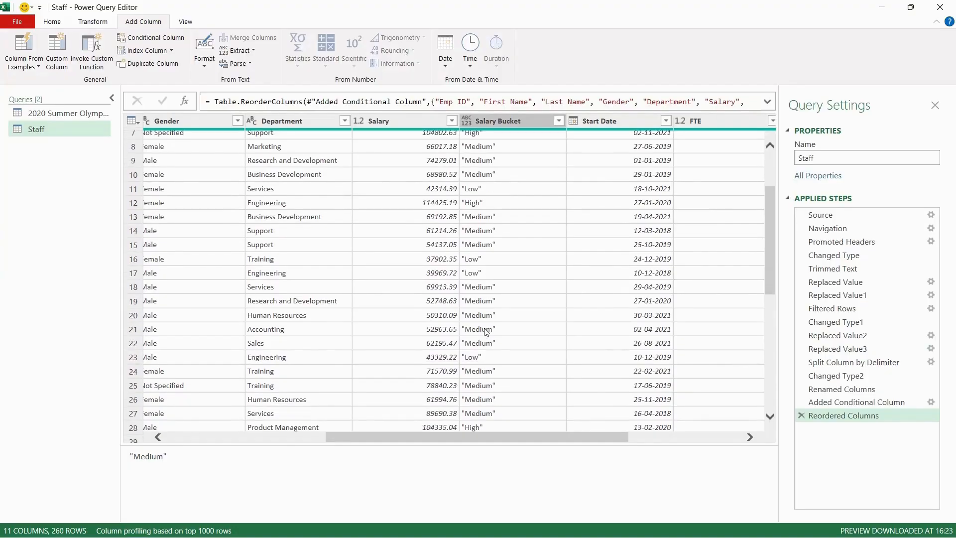
scroll(486, 331, "down", 3)
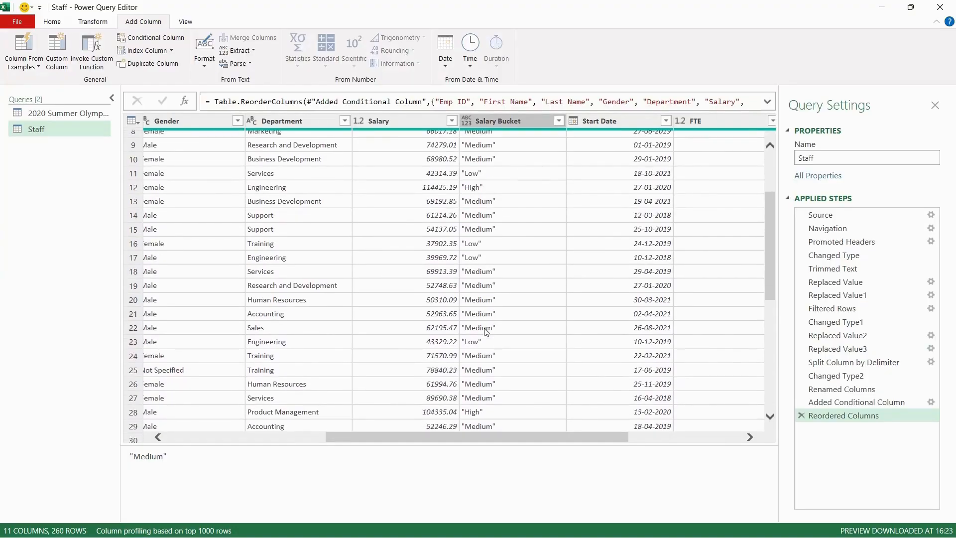
scroll(486, 331, "down", 5)
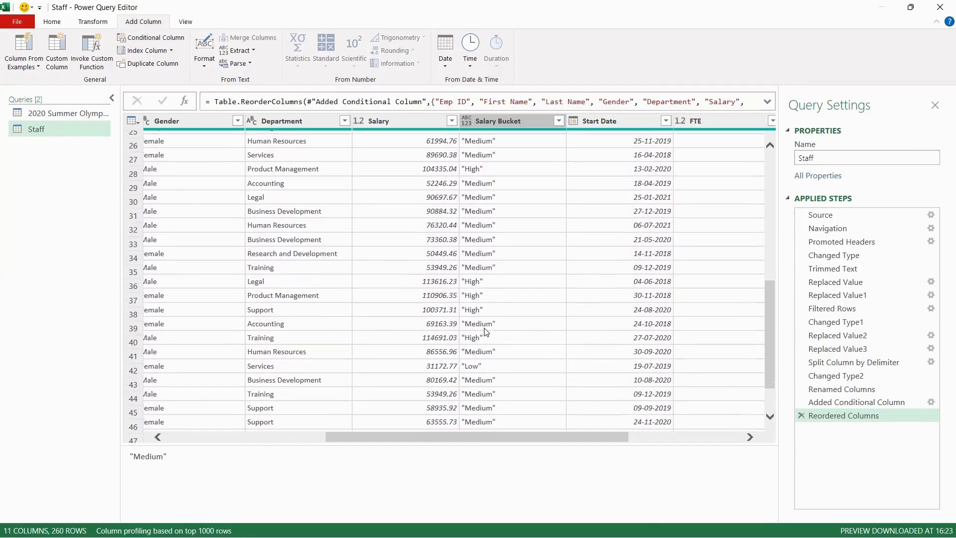
scroll(486, 318, "down", 4)
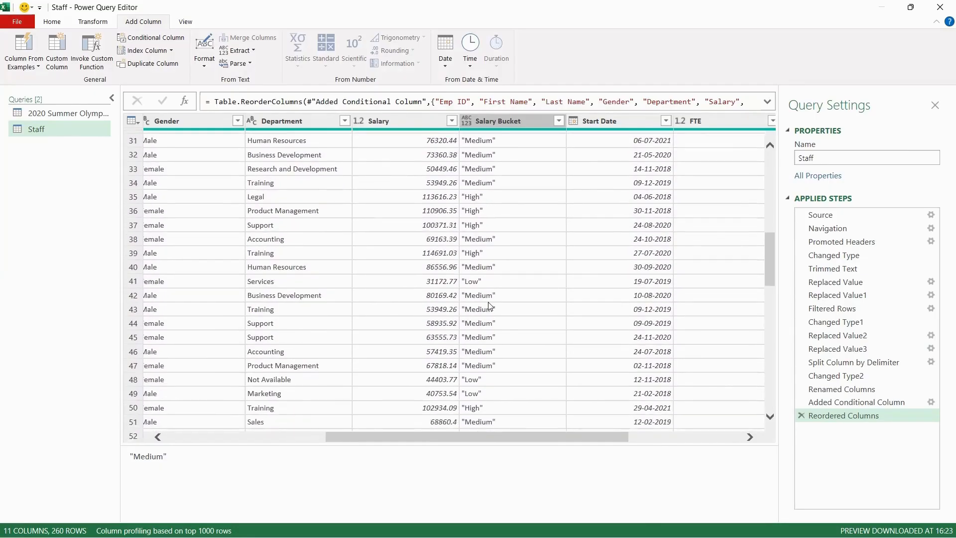
scroll(486, 302, "down", 11)
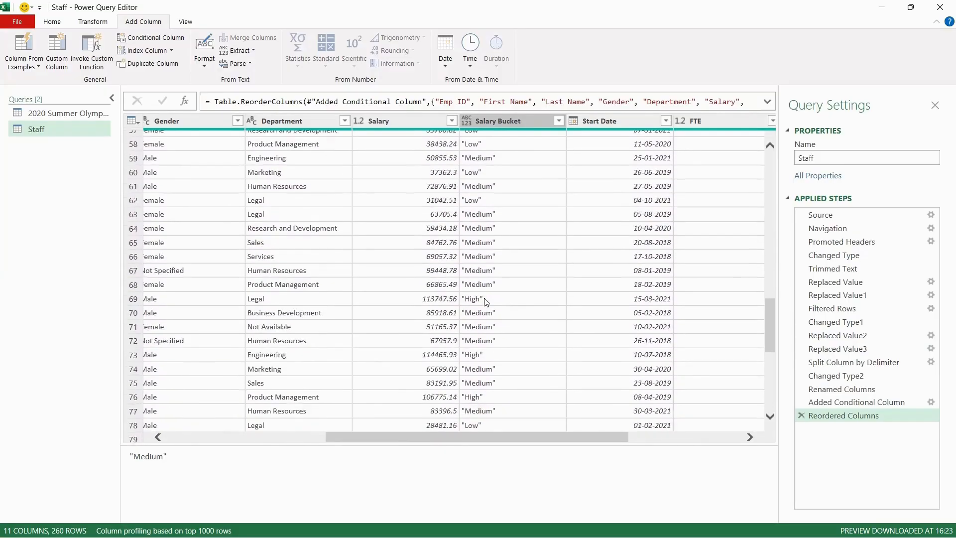
scroll(486, 302, "down", 2)
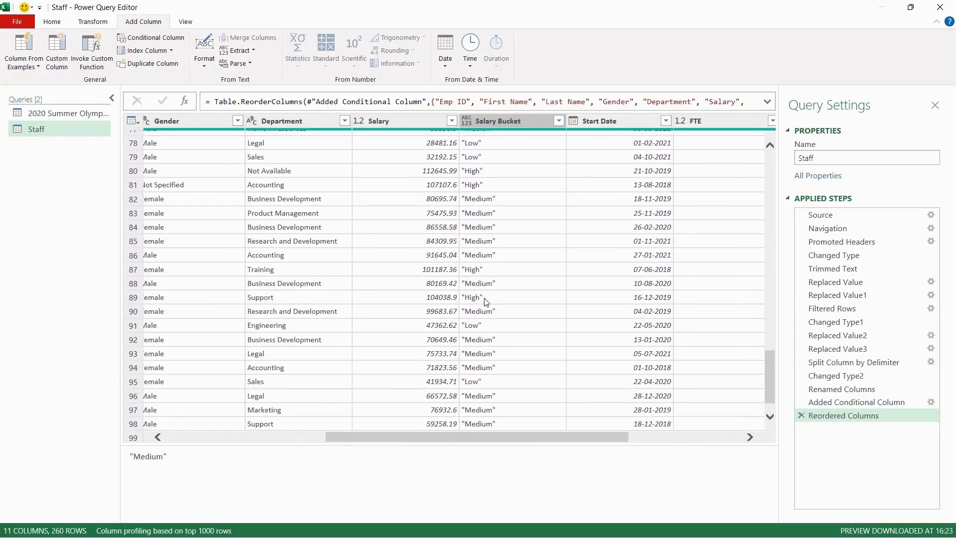
scroll(486, 302, "down", 20)
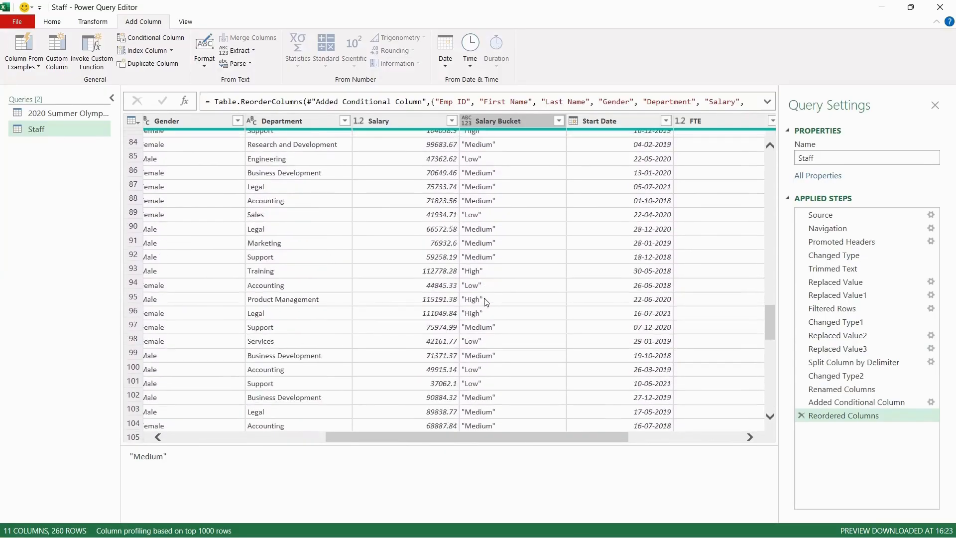
scroll(486, 302, "down", 13)
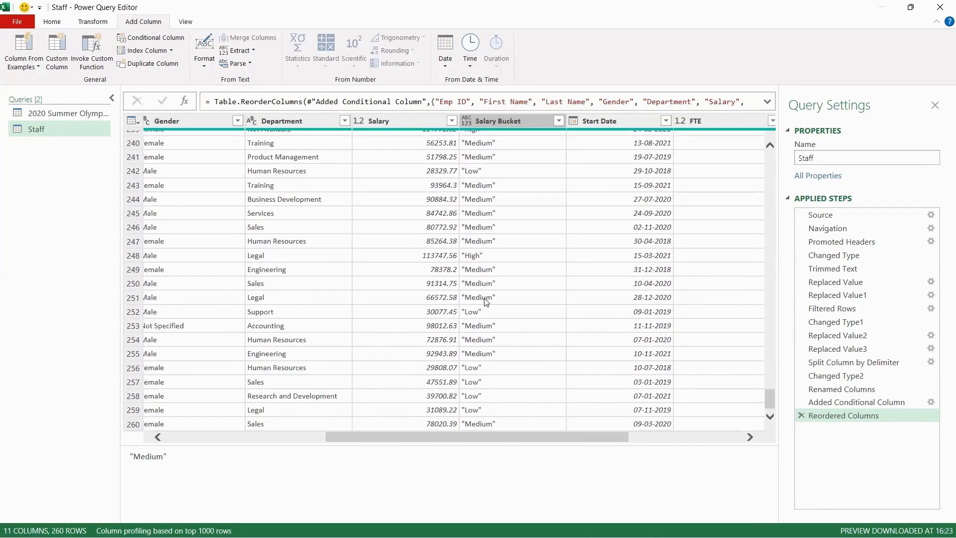
left_click(486, 302)
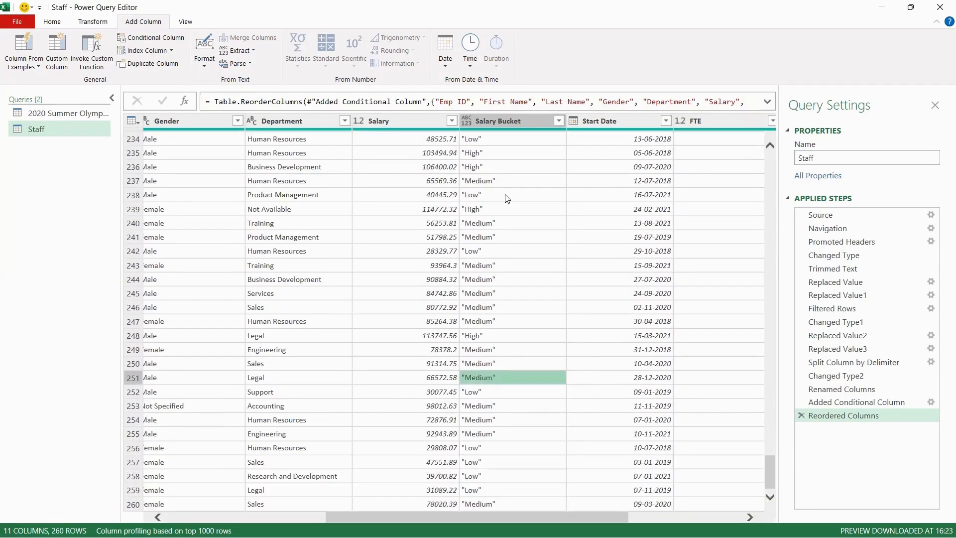
left_click(505, 196)
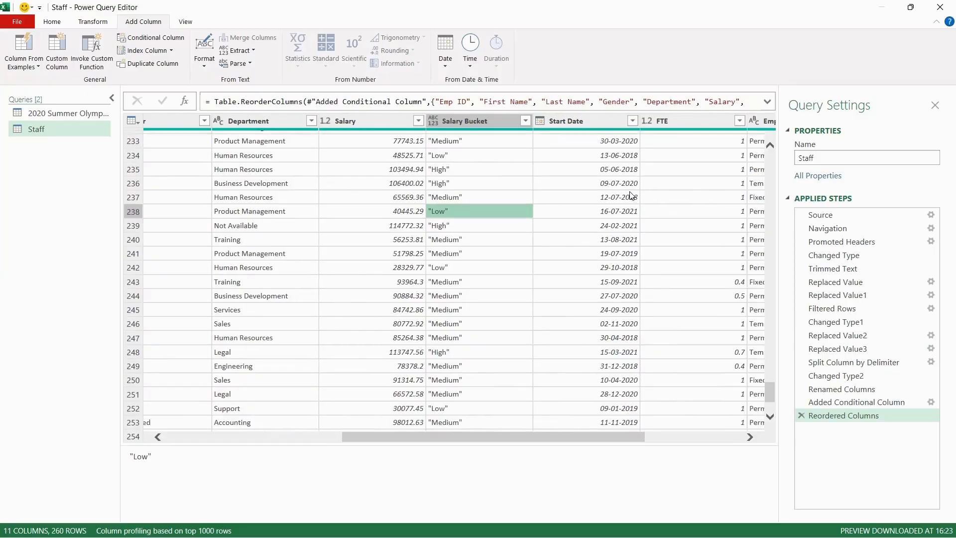
scroll(654, 181, "right", 3)
scroll(655, 182, "left", 10)
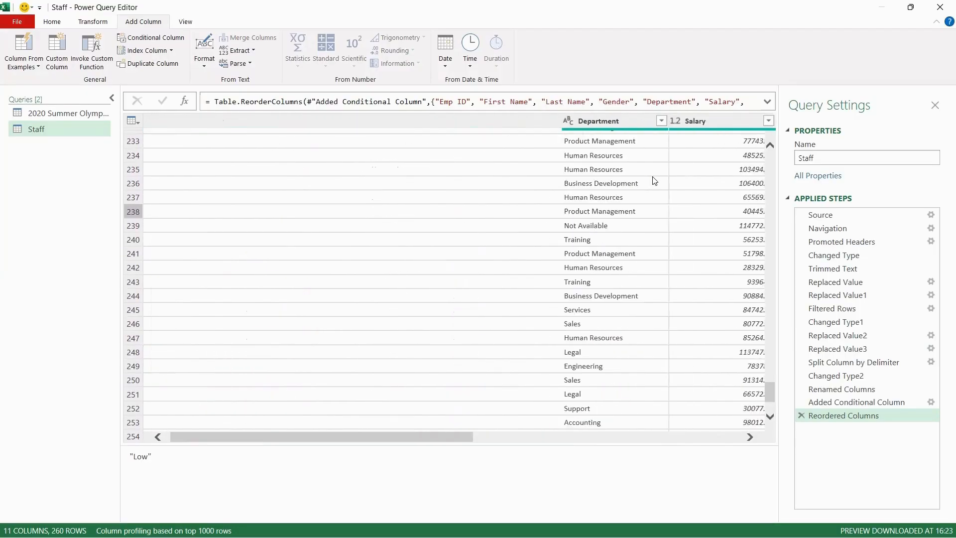
scroll(652, 181, "right", 1)
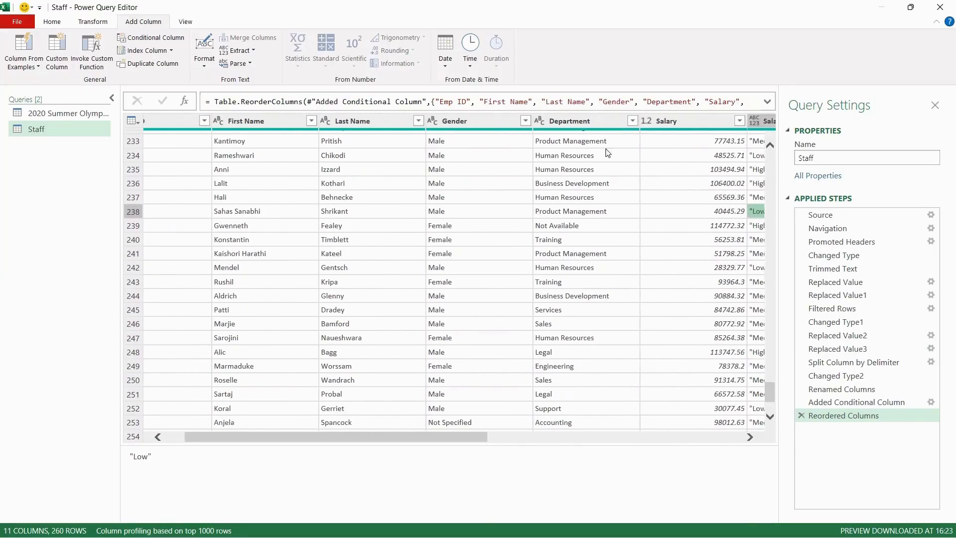
Add a conditional column: if Department equals Engineering, output Technical
left_click(576, 121)
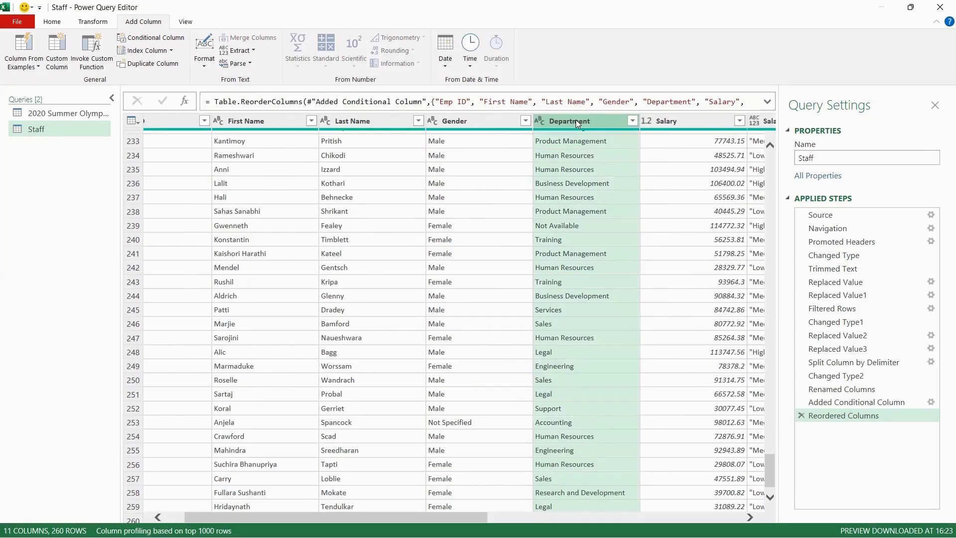
left_click(143, 41)
left_click(242, 264)
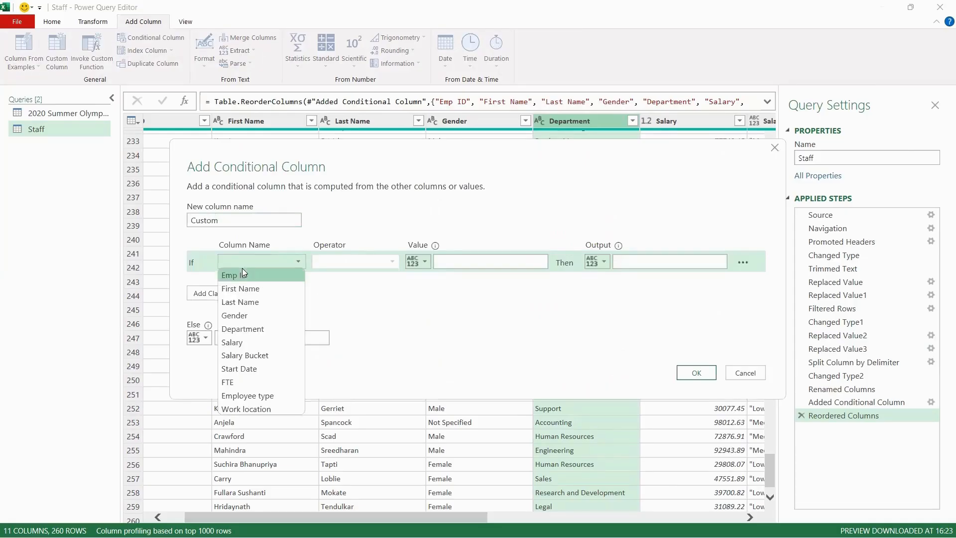
left_click(242, 329)
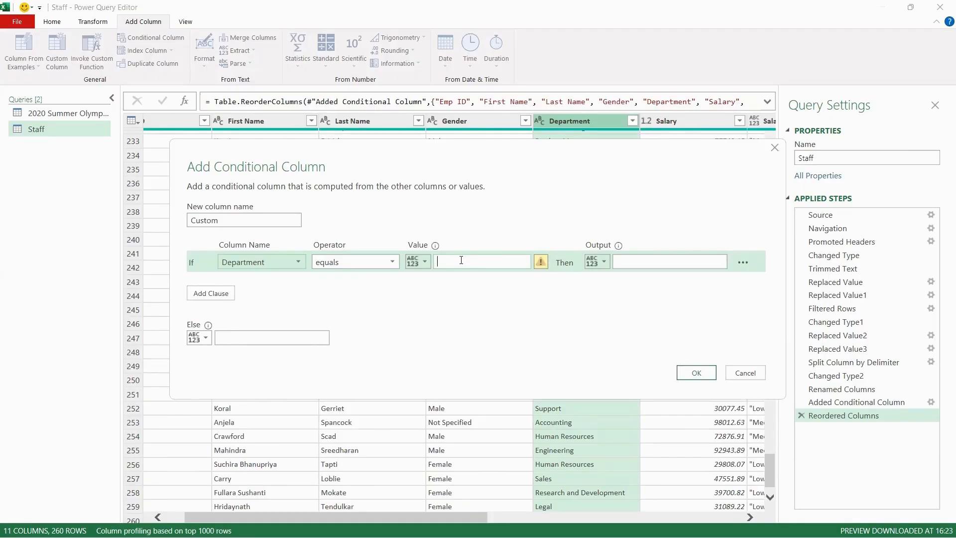
key("BackSpace")
type("Engineering")
left_click(683, 266)
type("Techn")
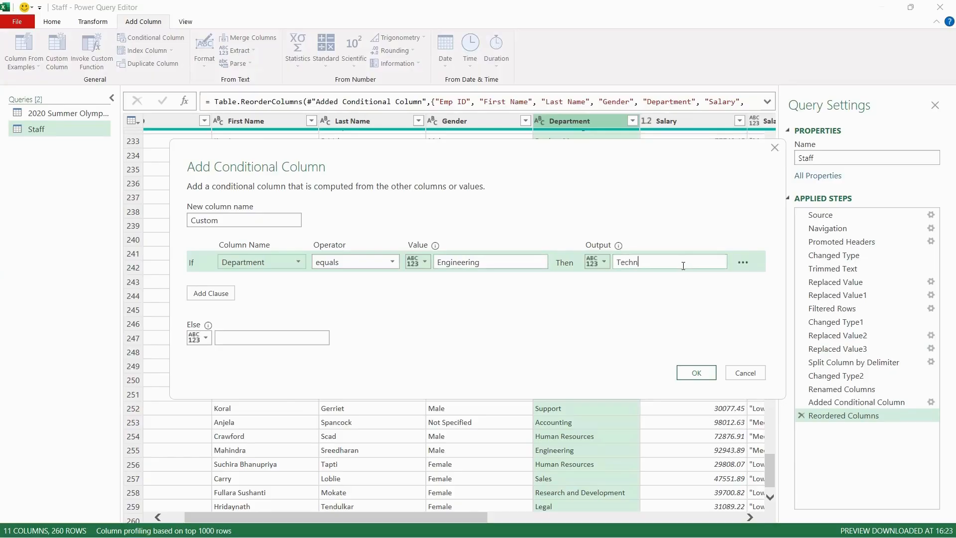
type("ical")
Set the Else output to Non-Technical and confirm the conditional column
left_click(263, 340)
type("Non-Technical")
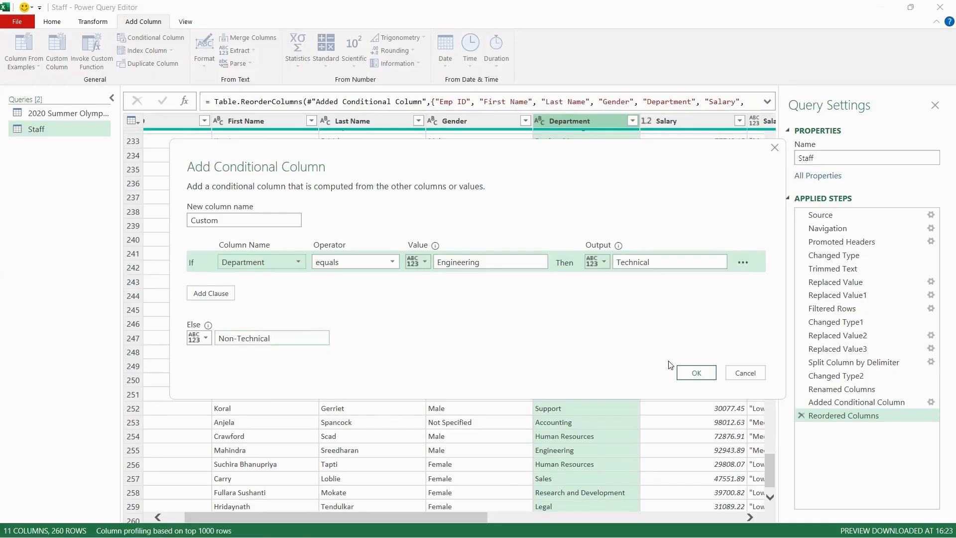
left_click(702, 374)
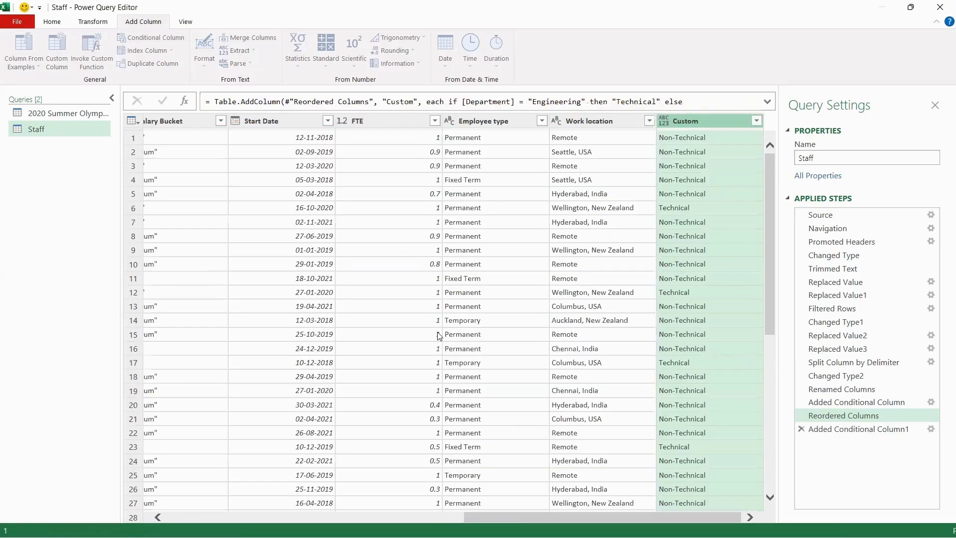
Rename the new column Tech Department and move it next to the Department column
double_click(679, 121)
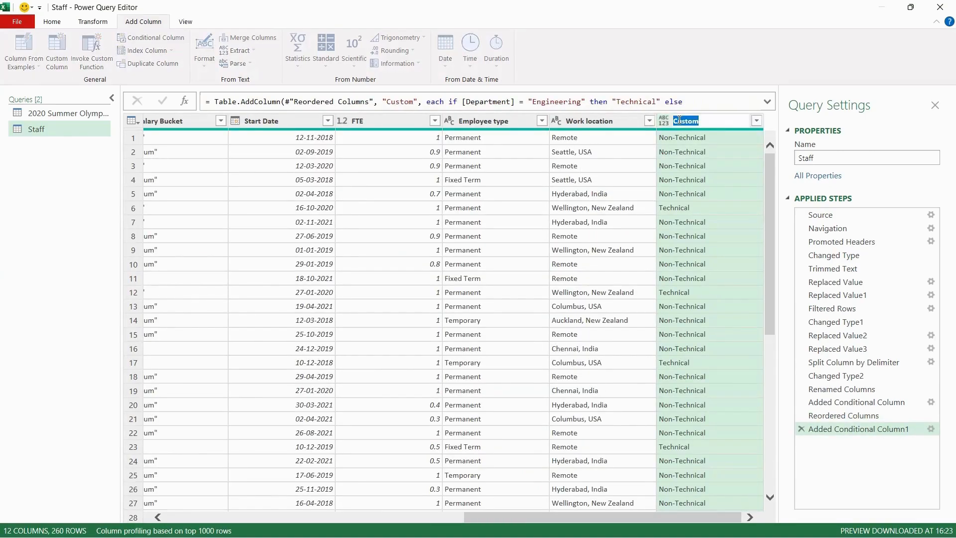
type("Tech Department")
key("Return")
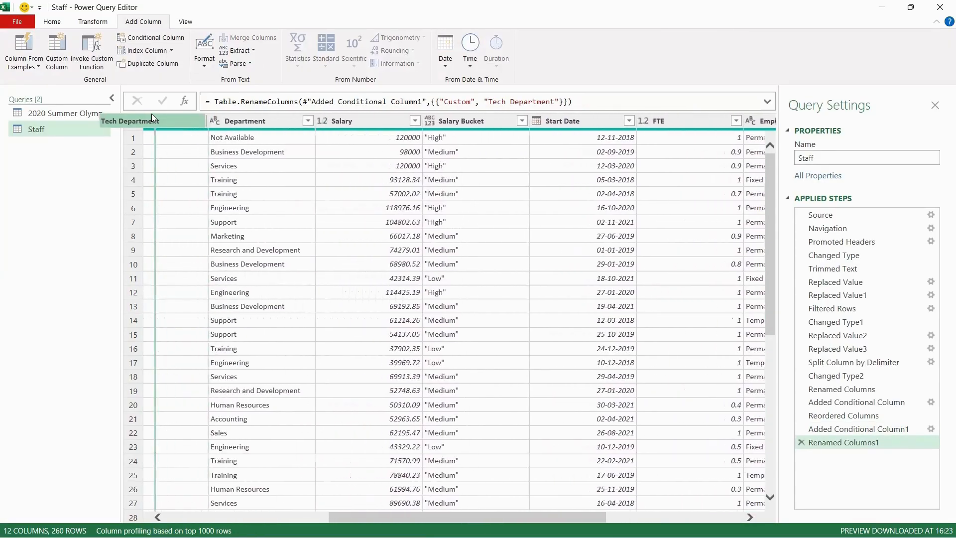
left_click_drag(288, 97, 288, 97)
left_click(60, 24)
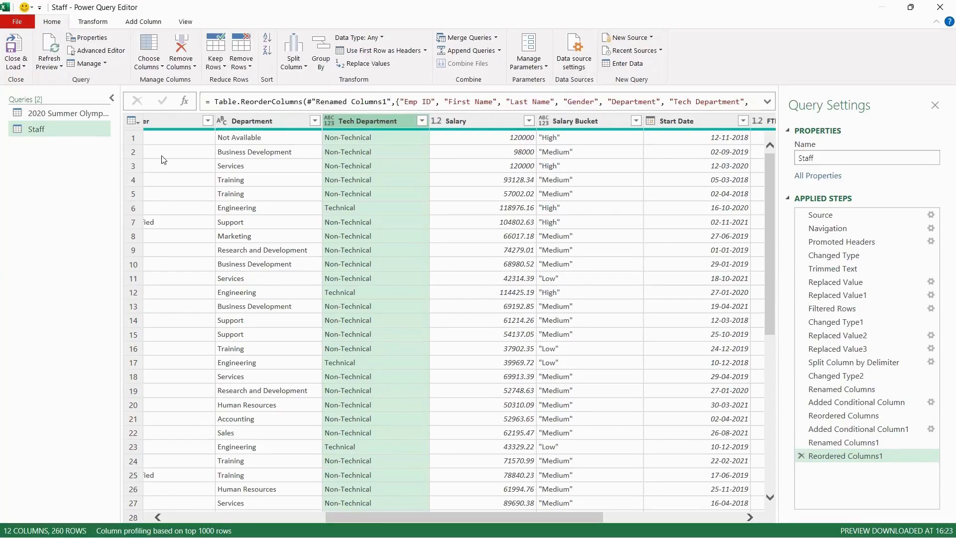
left_click(186, 22)
left_click(395, 215)
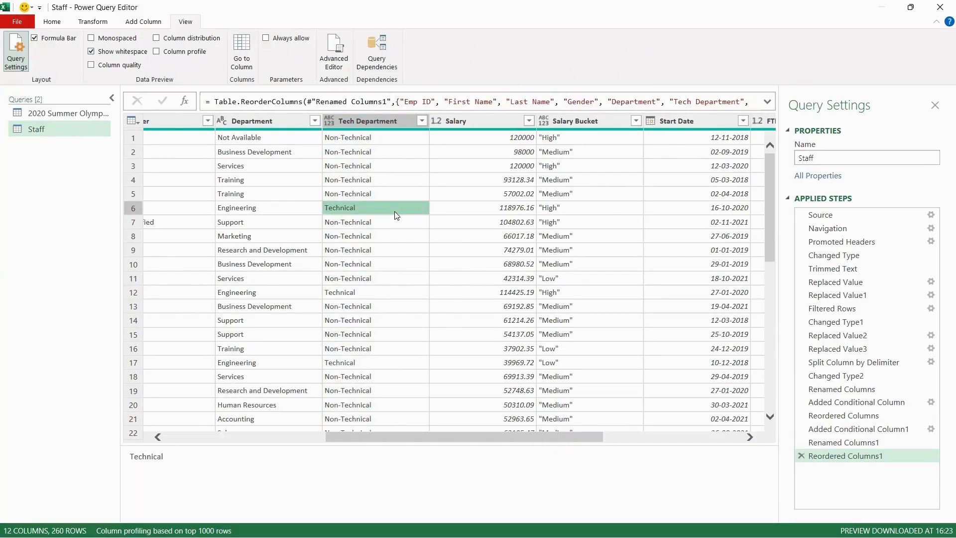
scroll(395, 215, "right", 6)
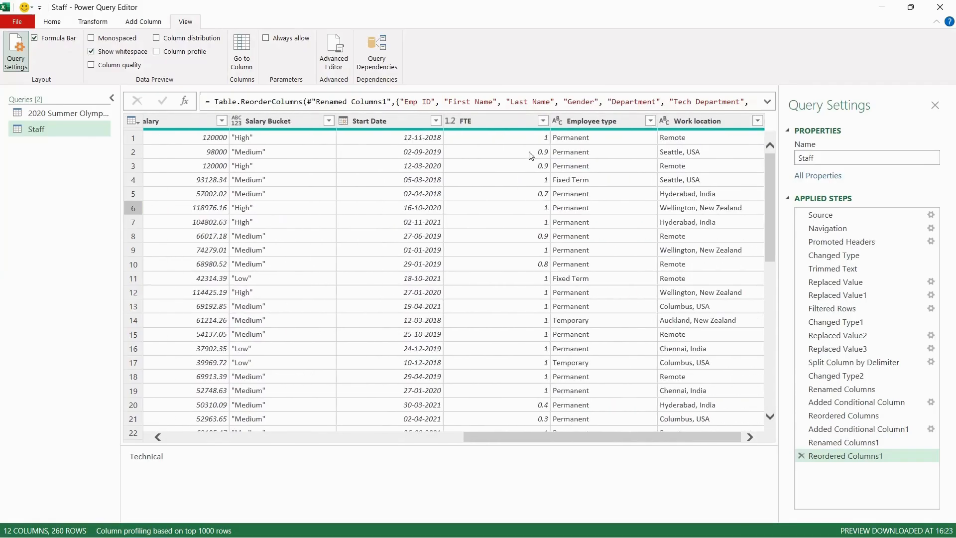
left_click(416, 121)
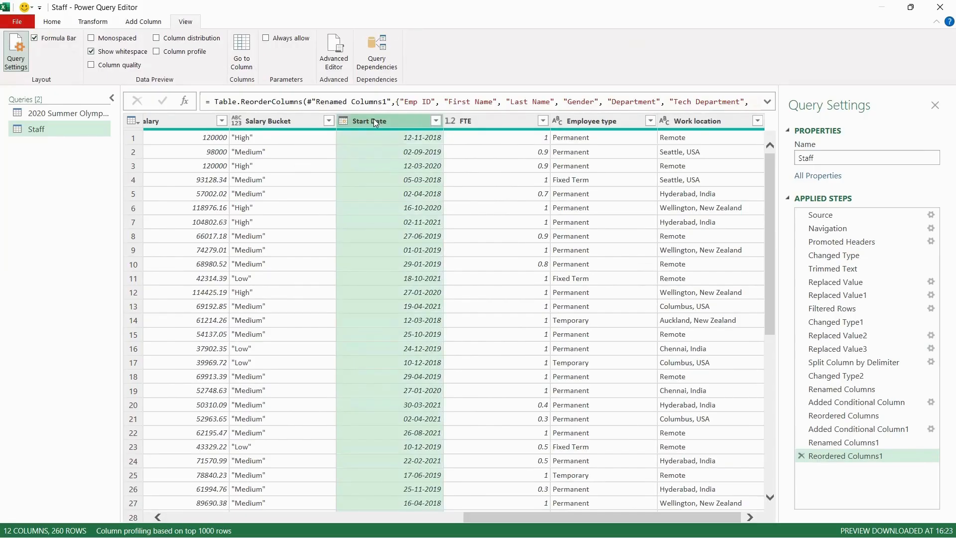
left_click(84, 23)
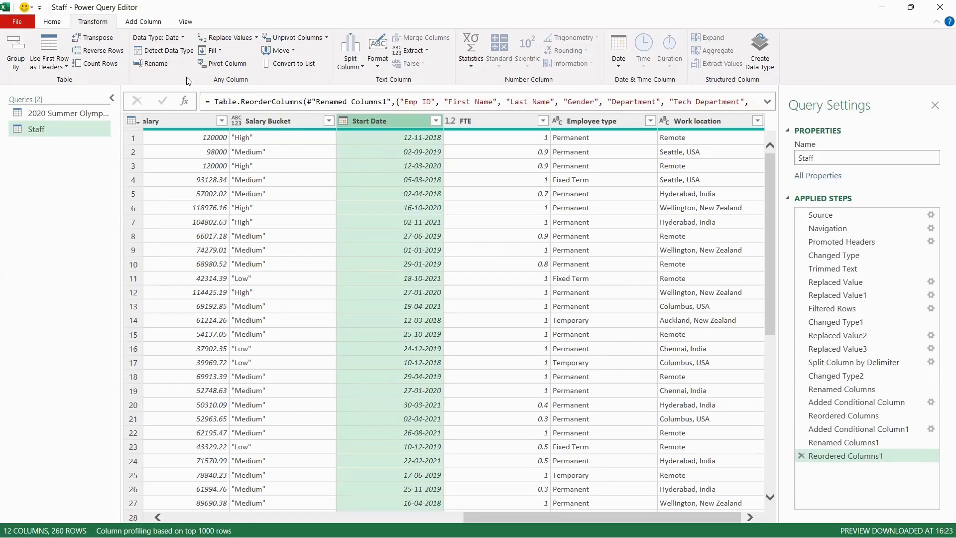
left_click(159, 23)
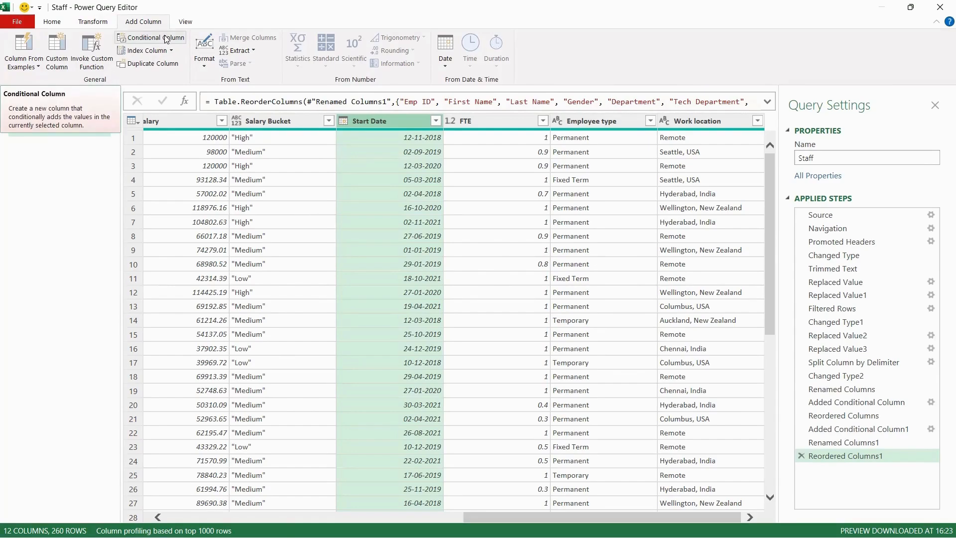
left_click(165, 39)
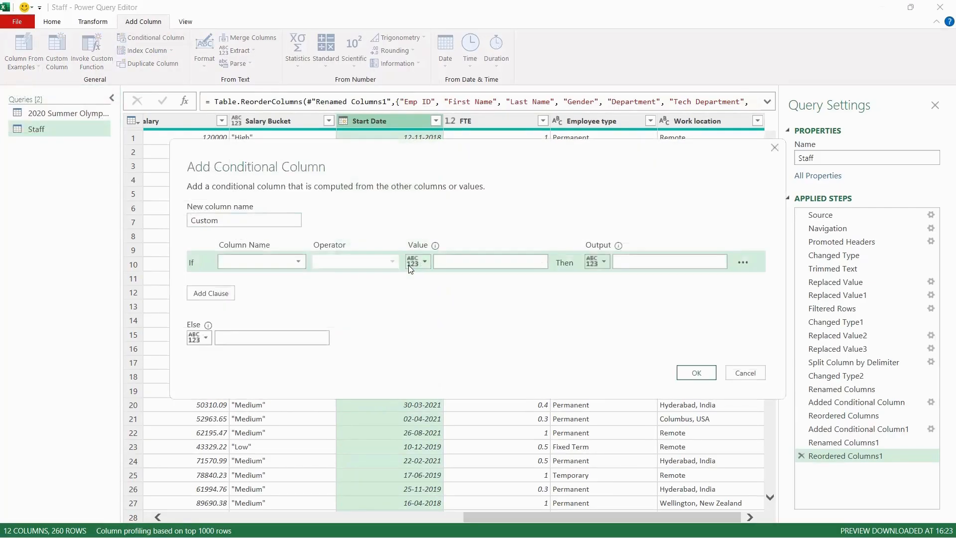
left_click(775, 147)
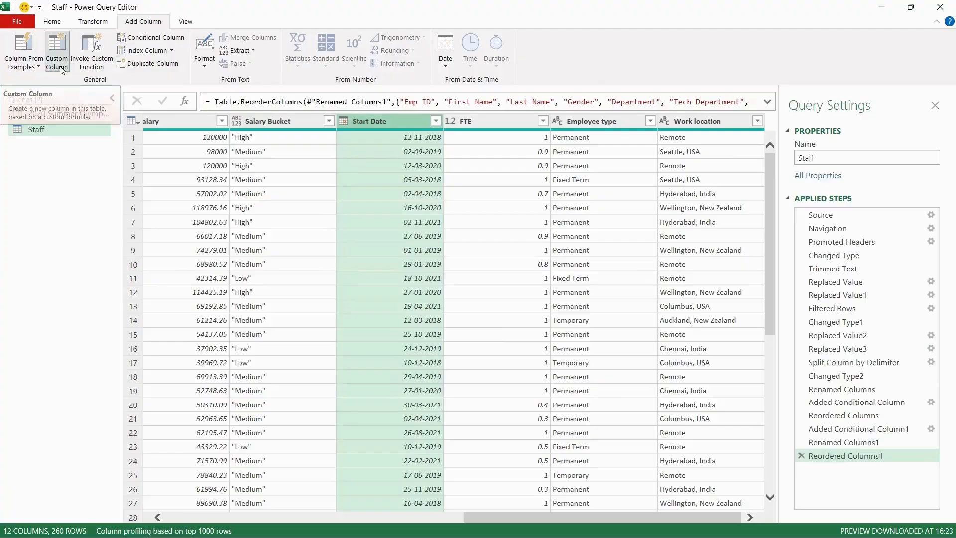
left_click(57, 62)
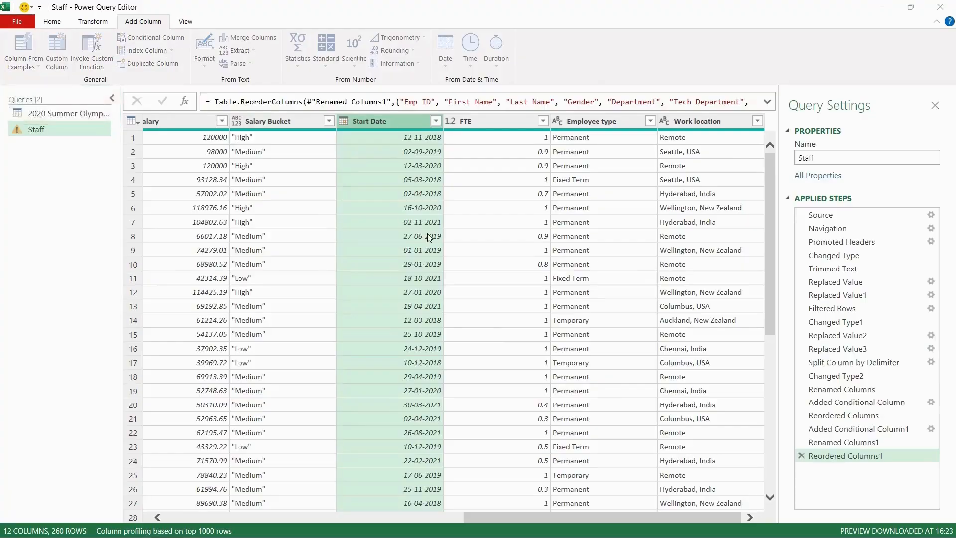
left_click(378, 232)
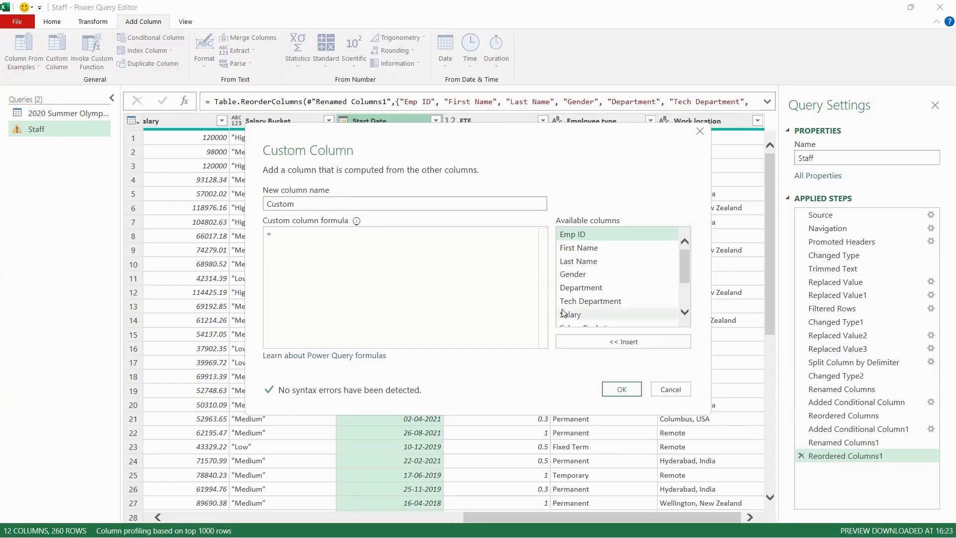
scroll(591, 278, "down", 3)
double_click(591, 279)
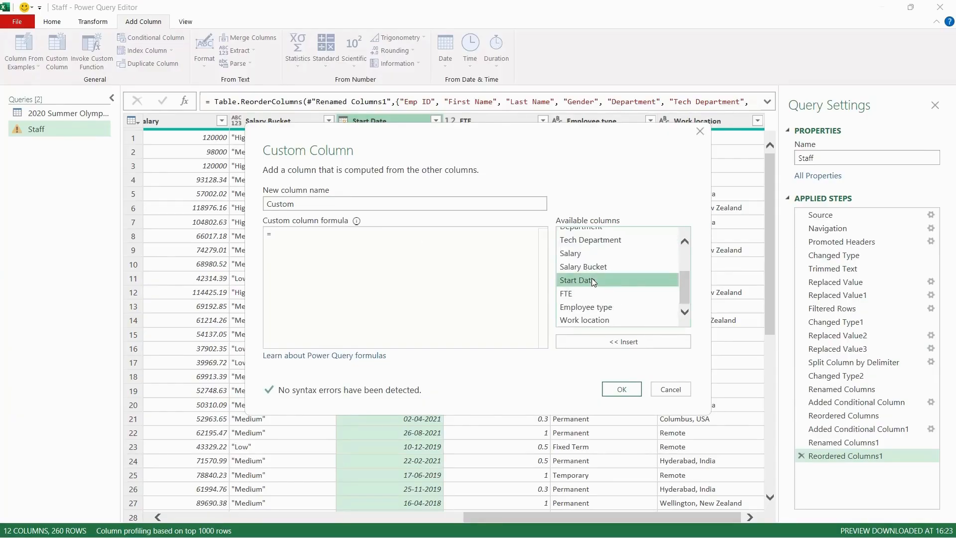
key("Escape")
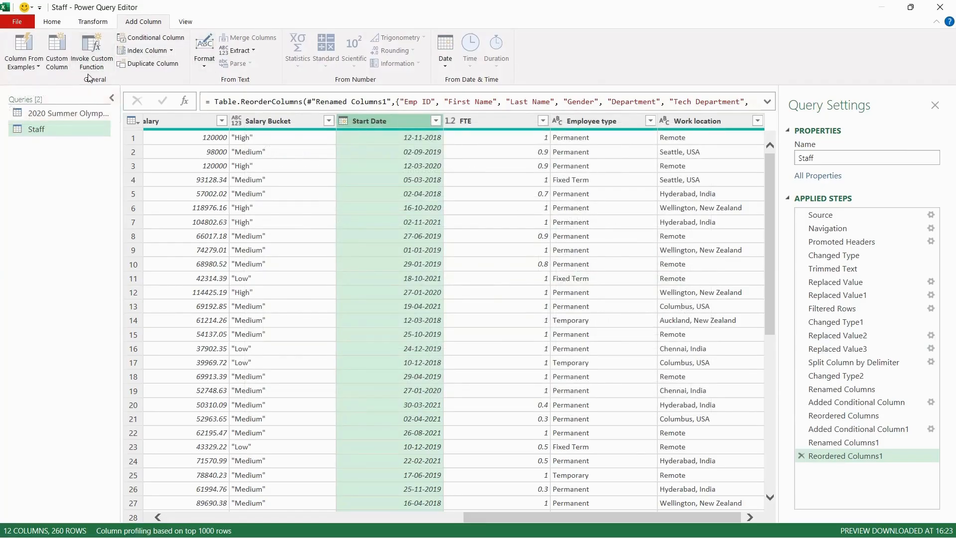
Try a custom column with the Date.IsInCurrentDay formula, then remove it again
left_click(57, 50)
type("date")
scroll(347, 312, "down", 5)
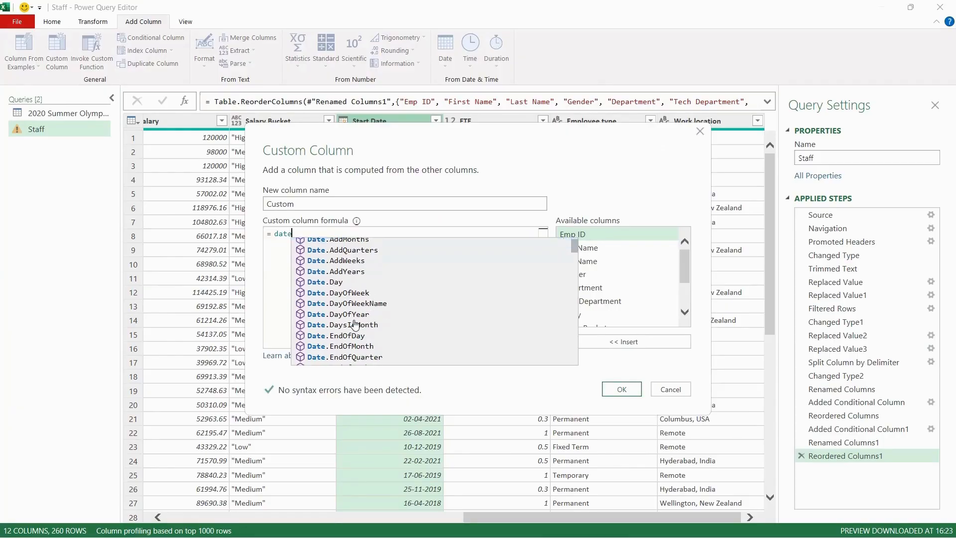
left_click(357, 277)
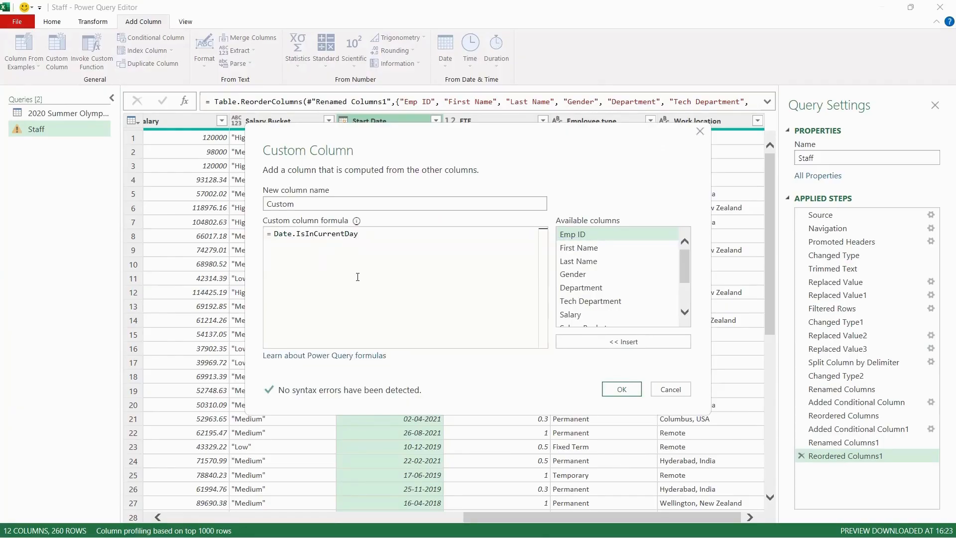
left_click_drag(371, 236, 273, 232)
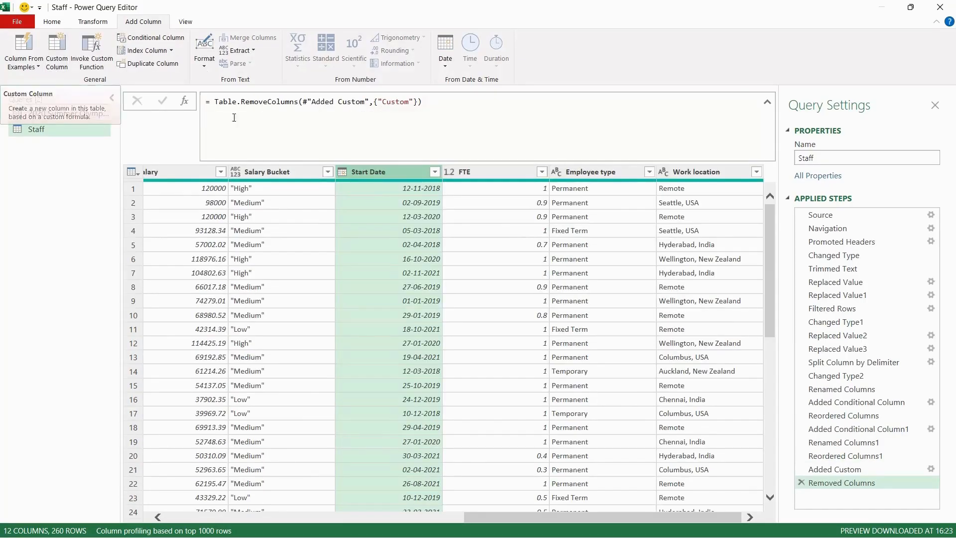
Start a custom column named Tenure with the formula Date.From(DateTime.LocalNow())-[Start Date]
left_click(50, 62)
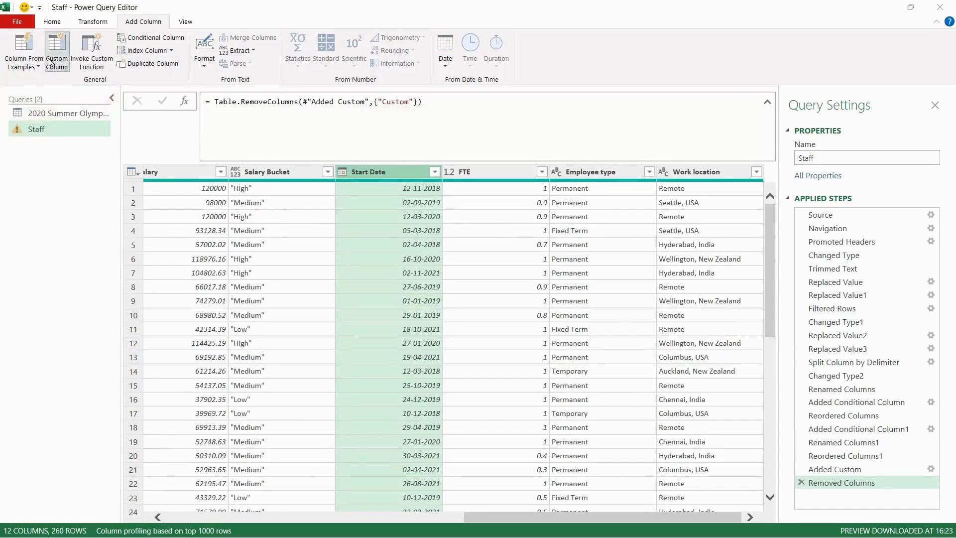
double_click(281, 204)
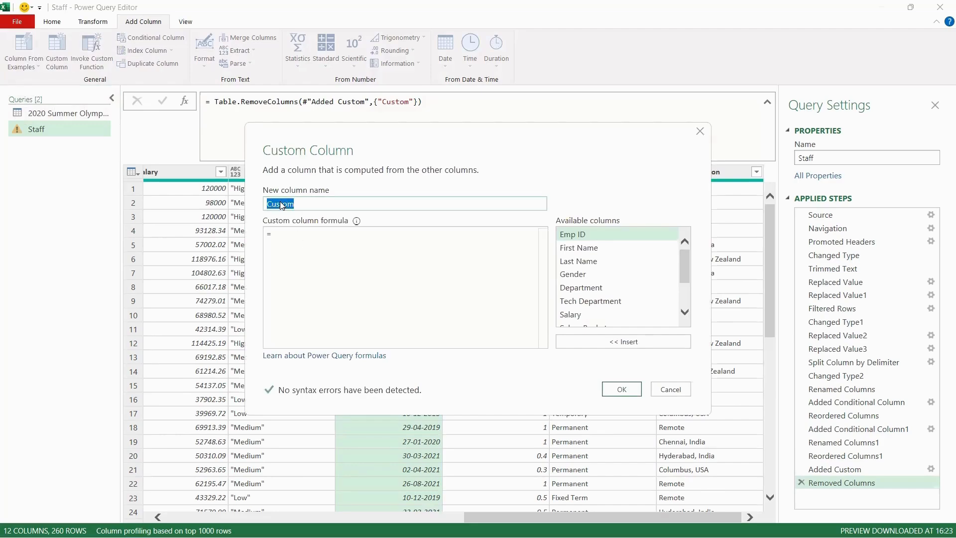
type("Tenure")
left_click(331, 237)
type("Date.From(")
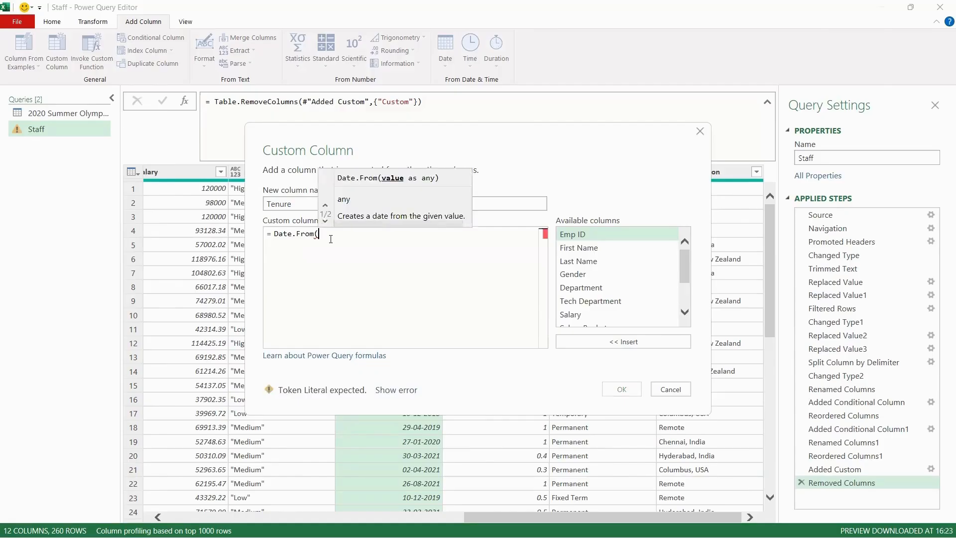
type("DateTime")
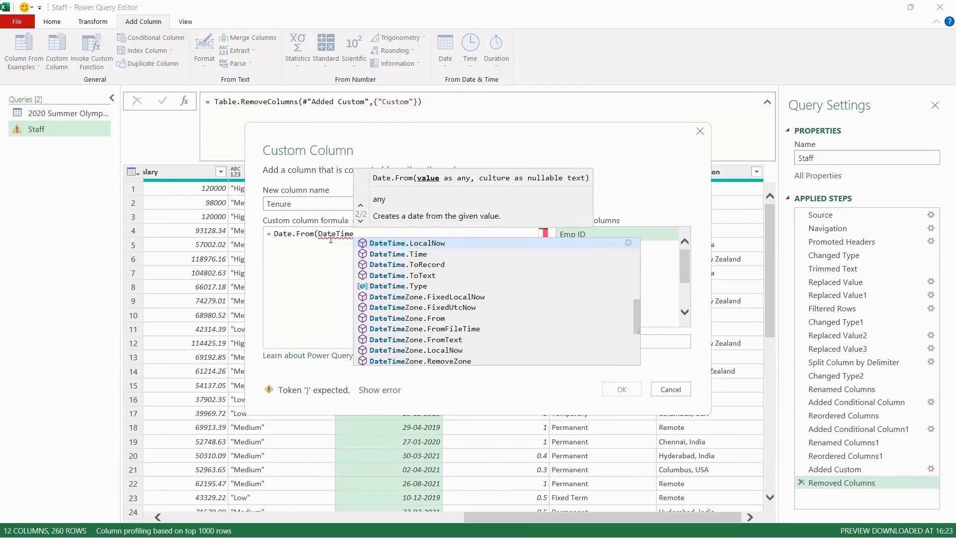
key("Tab")
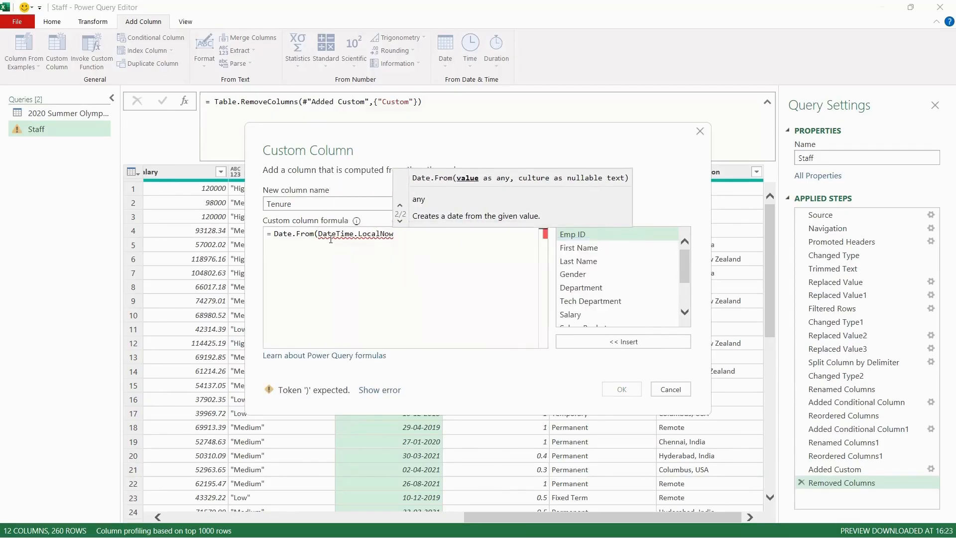
type("())-[Start Date]")
Wrap the subtraction in parentheses, divide it by 365.23, and confirm the Tenure custom column
left_click(275, 237)
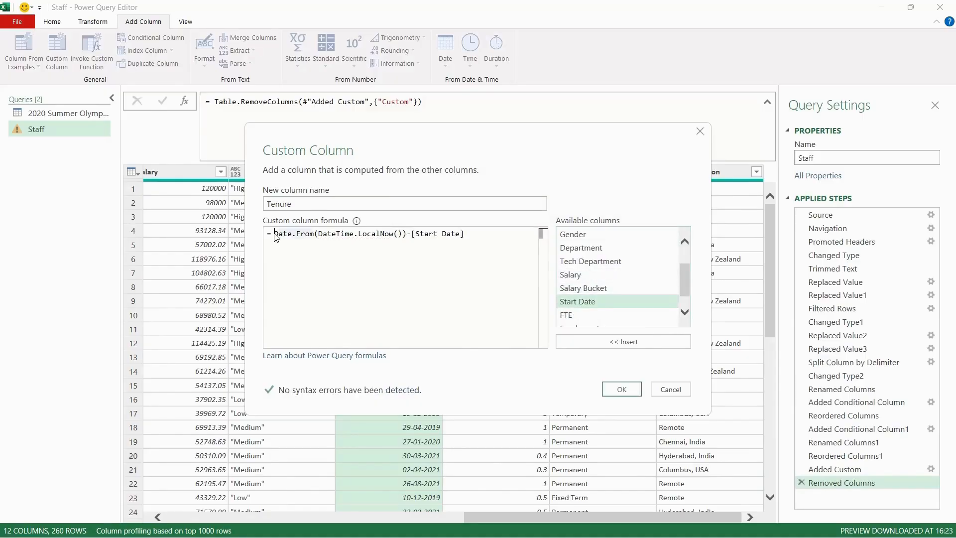
type("(")
left_click(478, 238)
type(")")
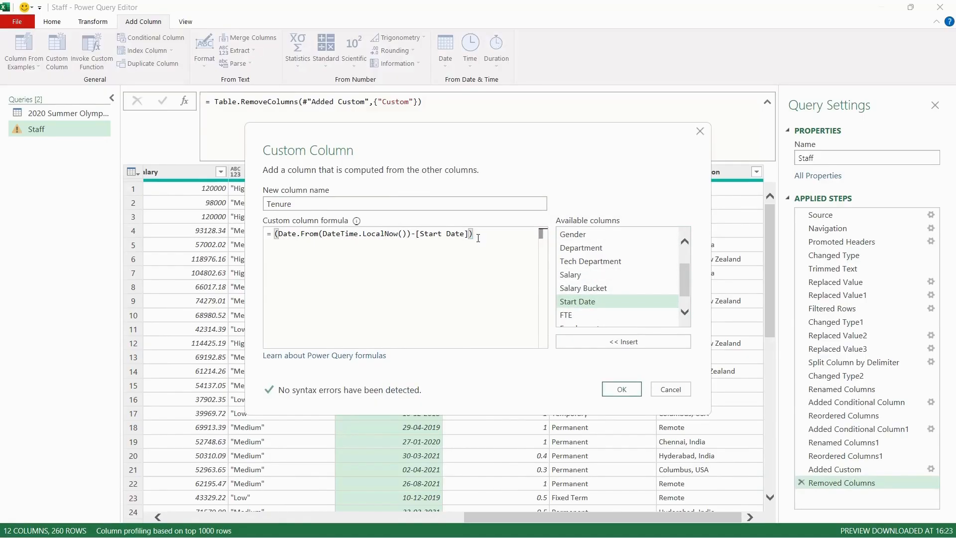
type("/365.23")
left_click(623, 390)
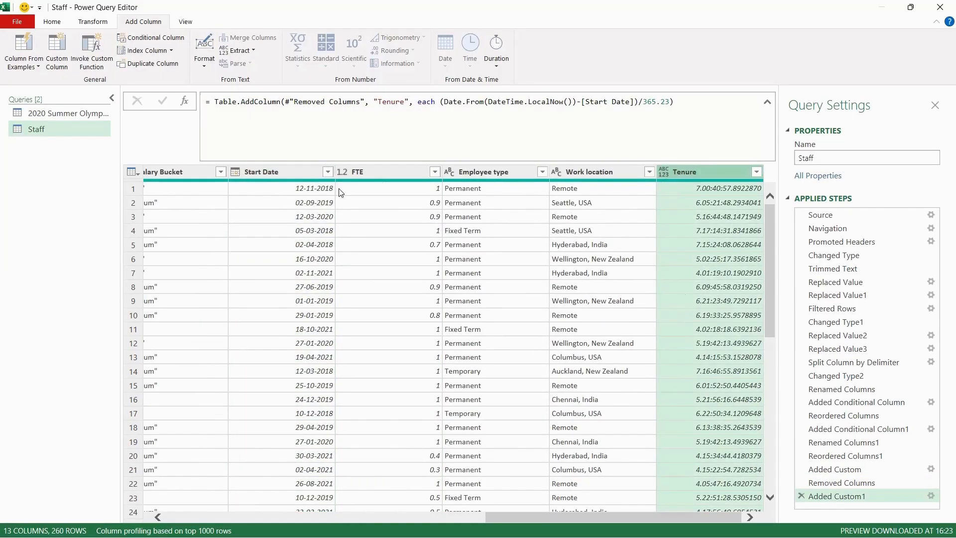
Change the Tenure column's data type to Whole Number
left_click(203, 69)
left_click(87, 20)
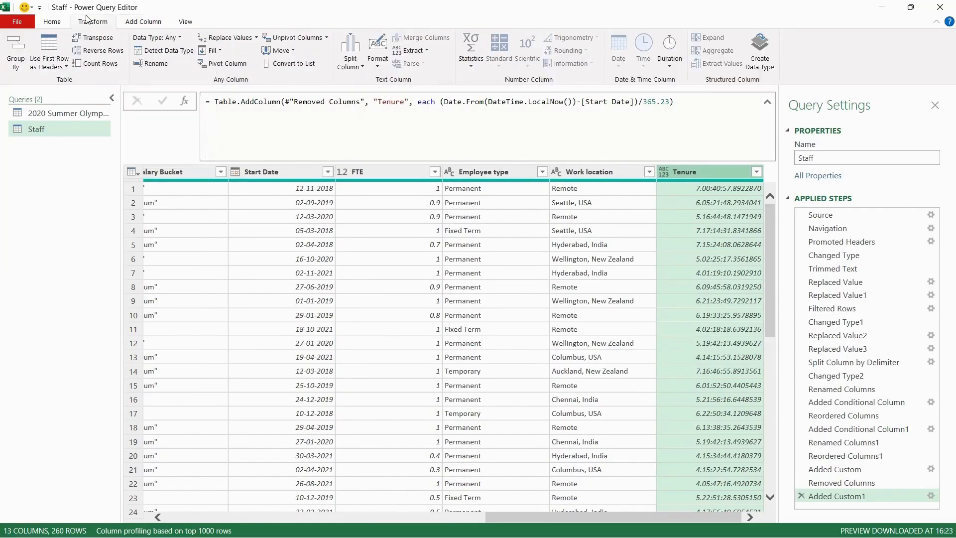
left_click(377, 50)
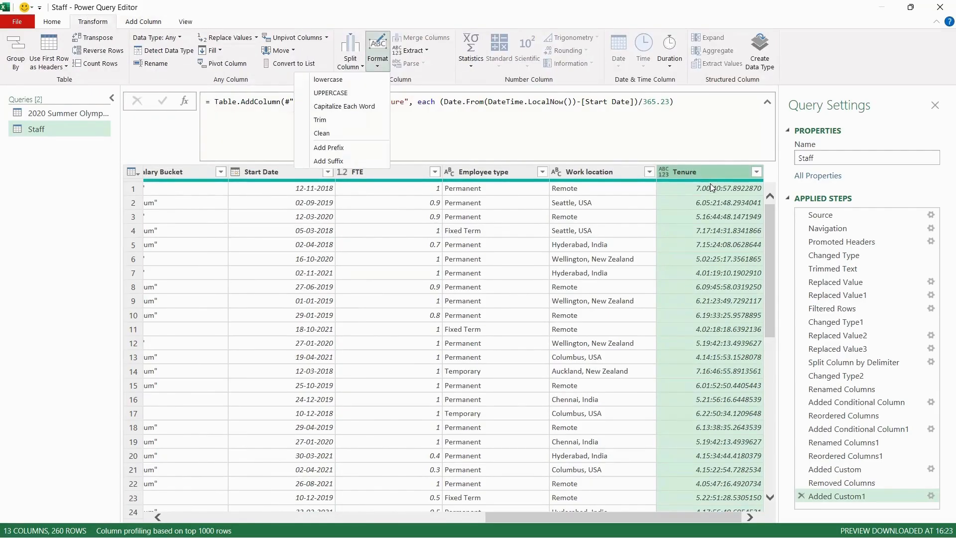
left_click(697, 172)
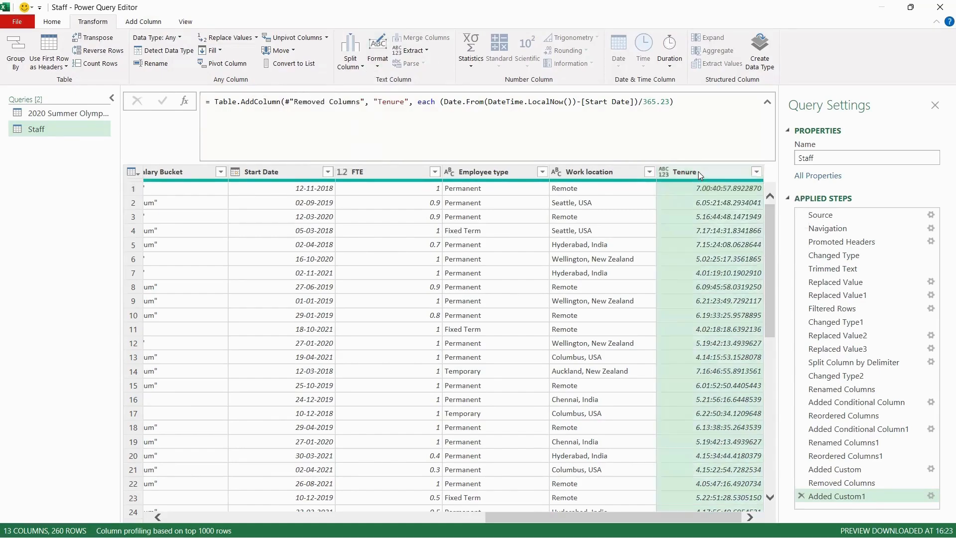
right_click(698, 171)
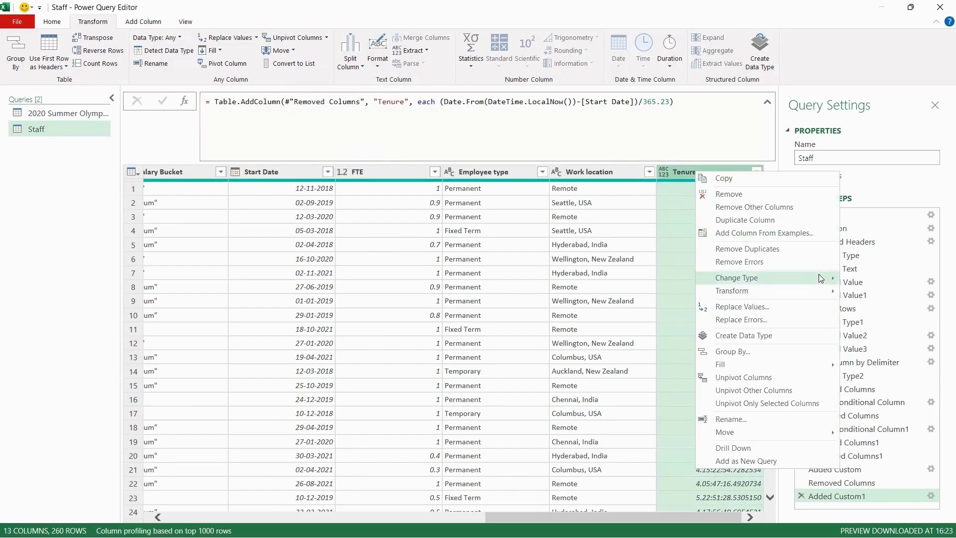
mouse_move(816, 277)
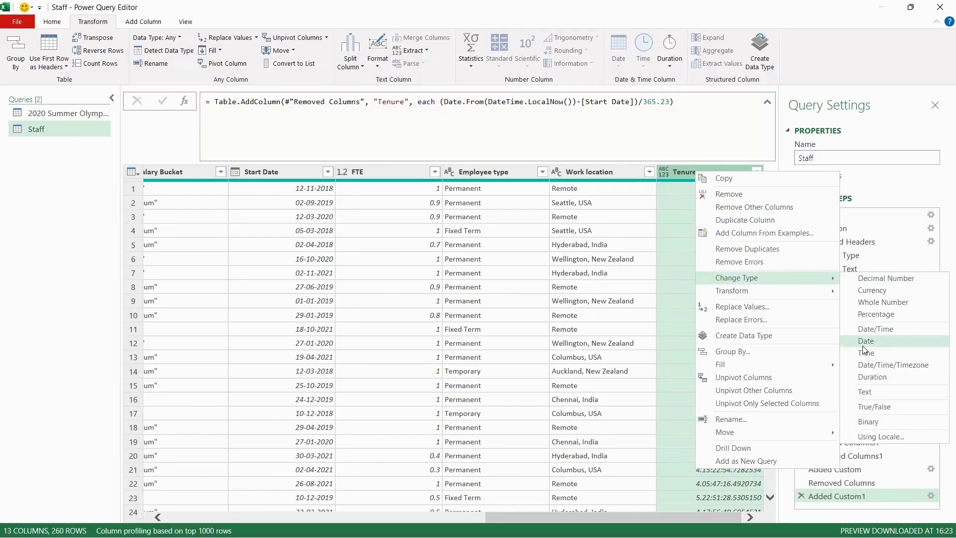
left_click(885, 301)
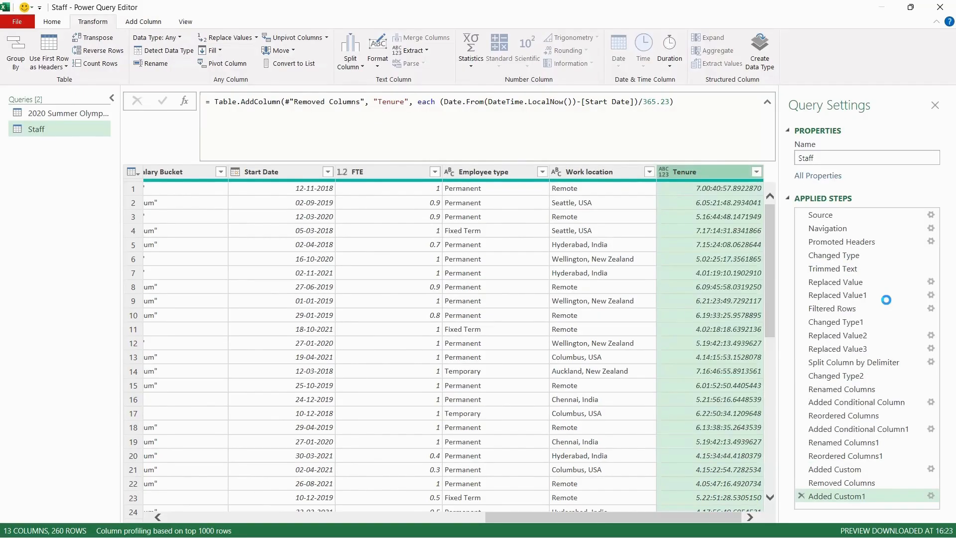
Change the Tenure column's data type to Decimal Number instead
left_click(756, 172)
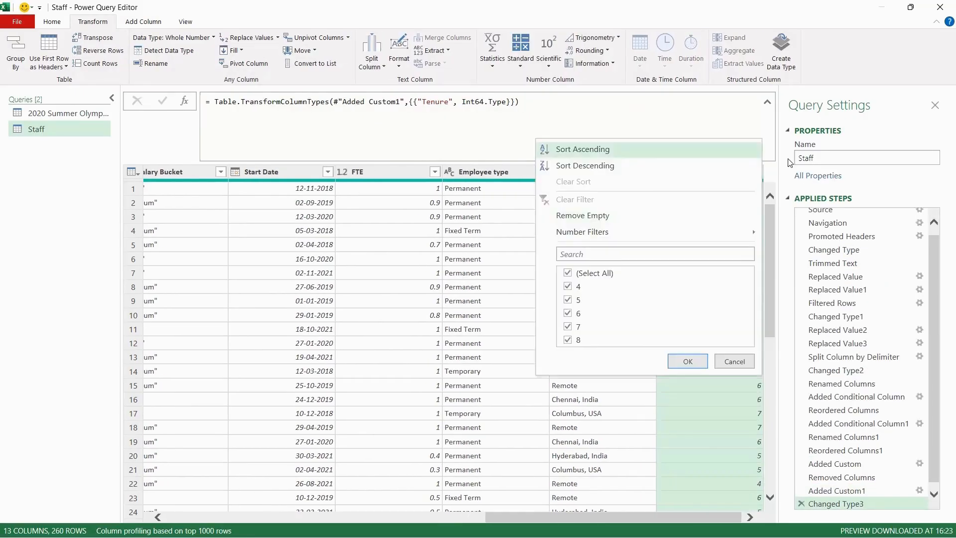
left_click(772, 165)
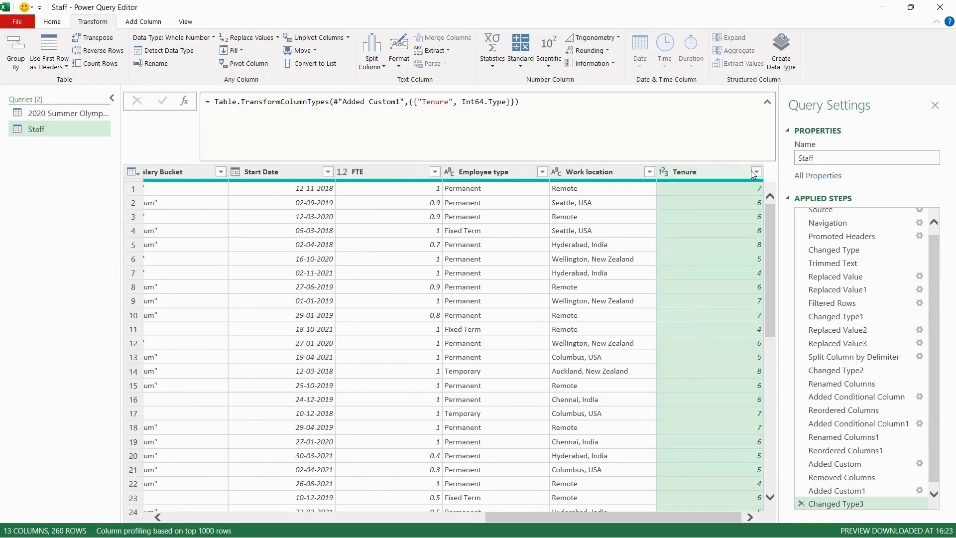
right_click(715, 173)
mouse_move(826, 277)
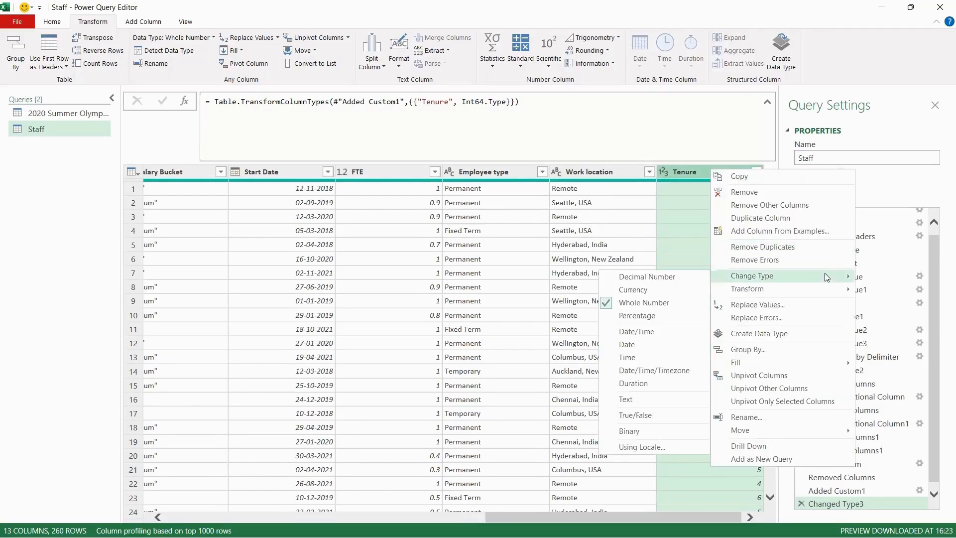
left_click(675, 277)
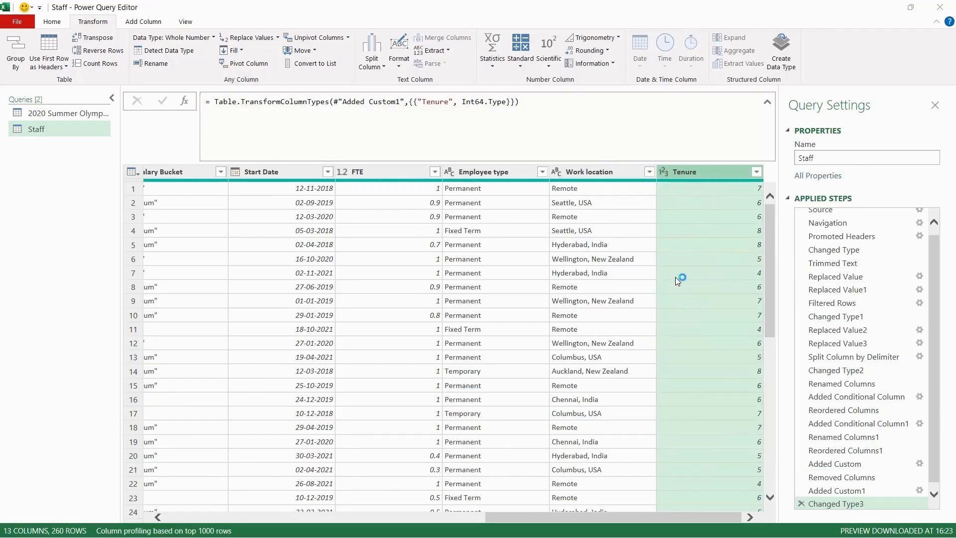
Round the Tenure column values to 2 decimal places
left_click(213, 38)
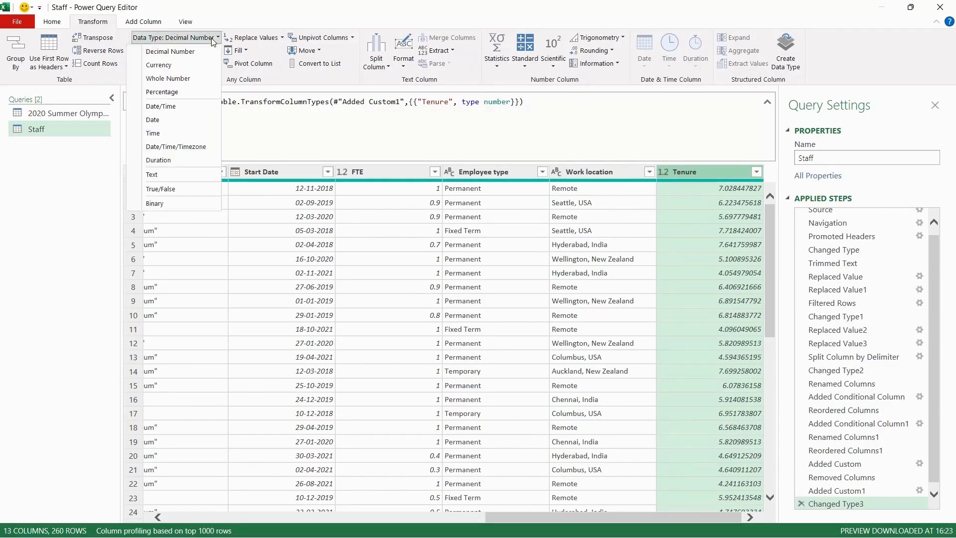
left_click(599, 51)
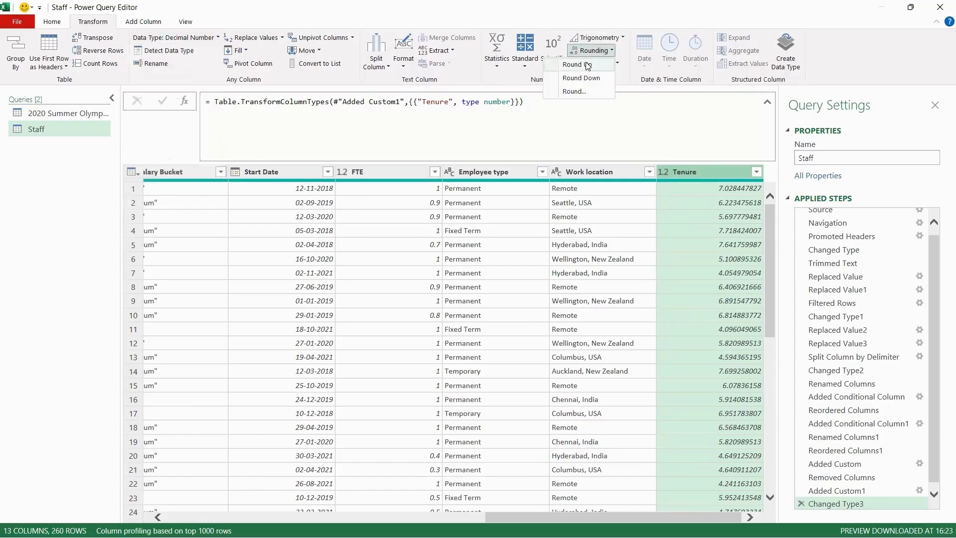
left_click(574, 91)
type("7")
key("Return")
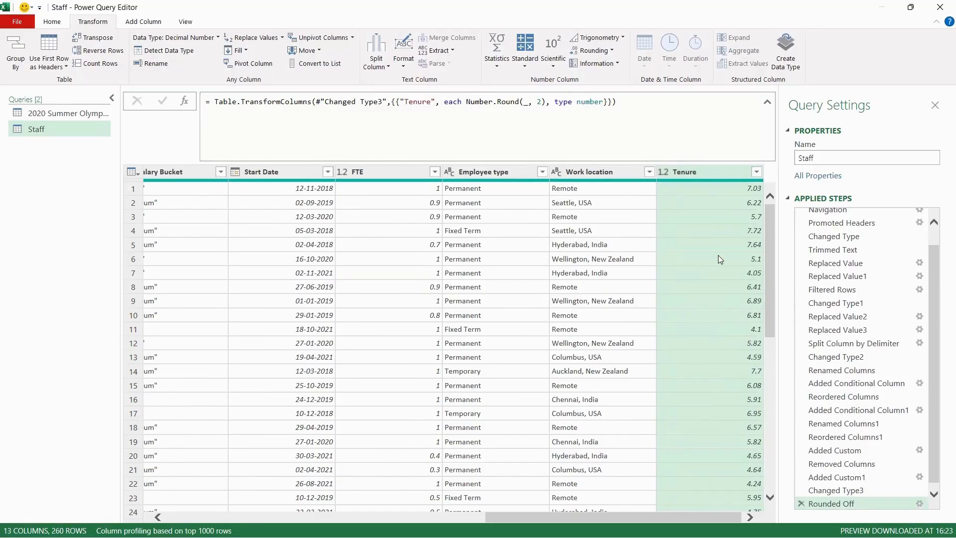
Move the Tenure column next to the Start Date column
scroll(668, 265, "left", 3)
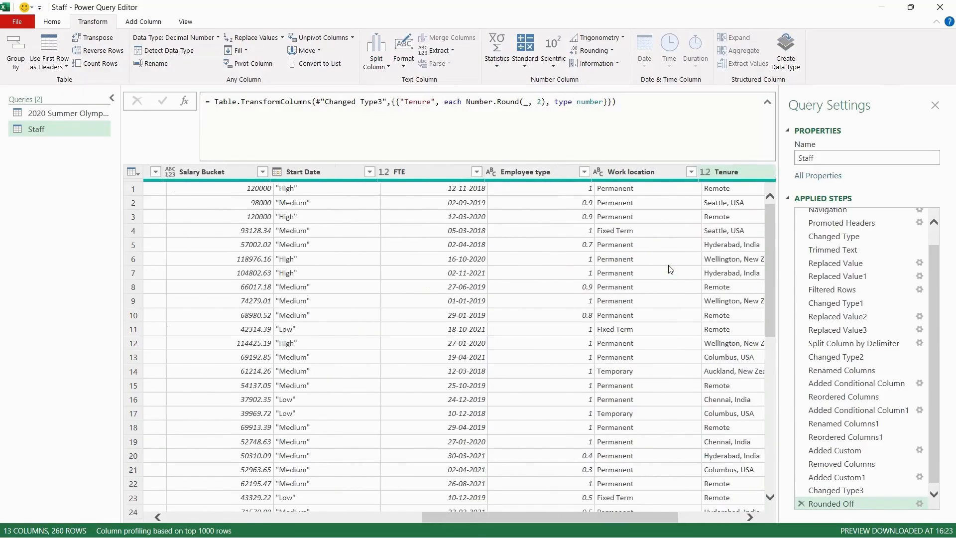
left_click_drag(764, 171, 440, 177)
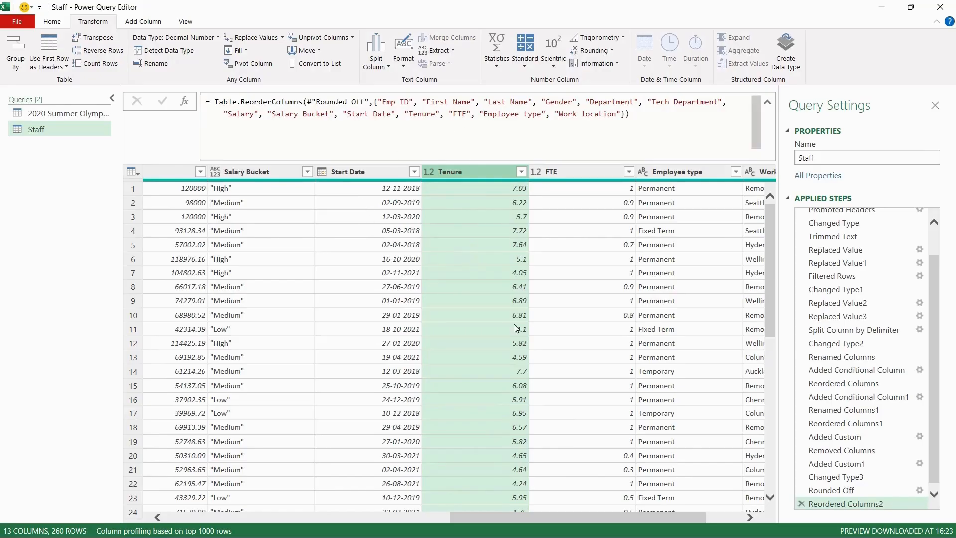
Close the Power Query Editor and load the Staff query into the workbook
scroll(505, 461, "down", 20)
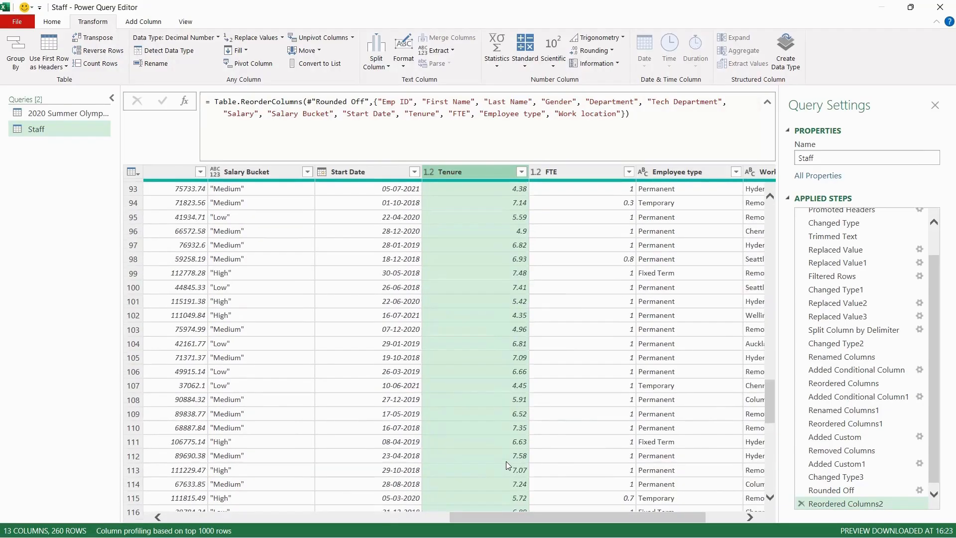
scroll(506, 464, "down", 20)
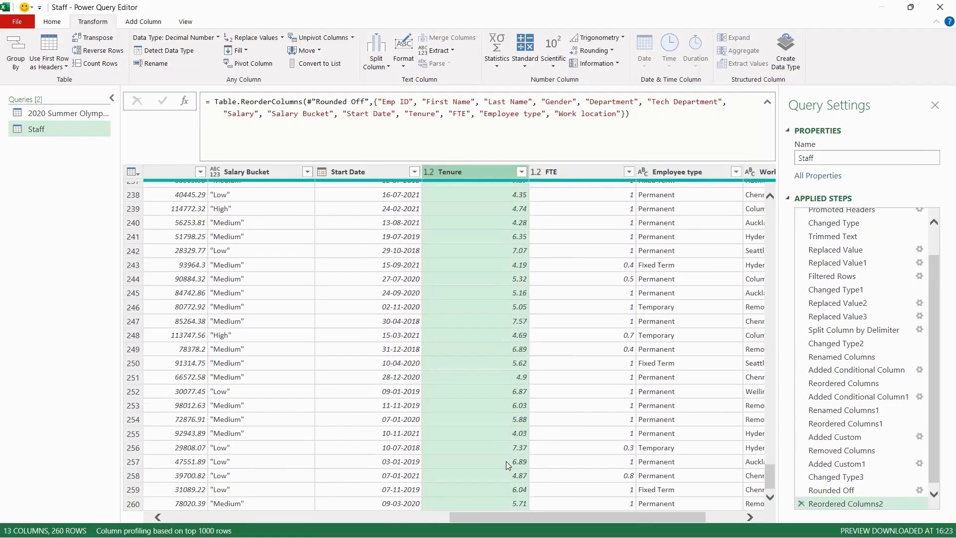
scroll(492, 331, "up", 20)
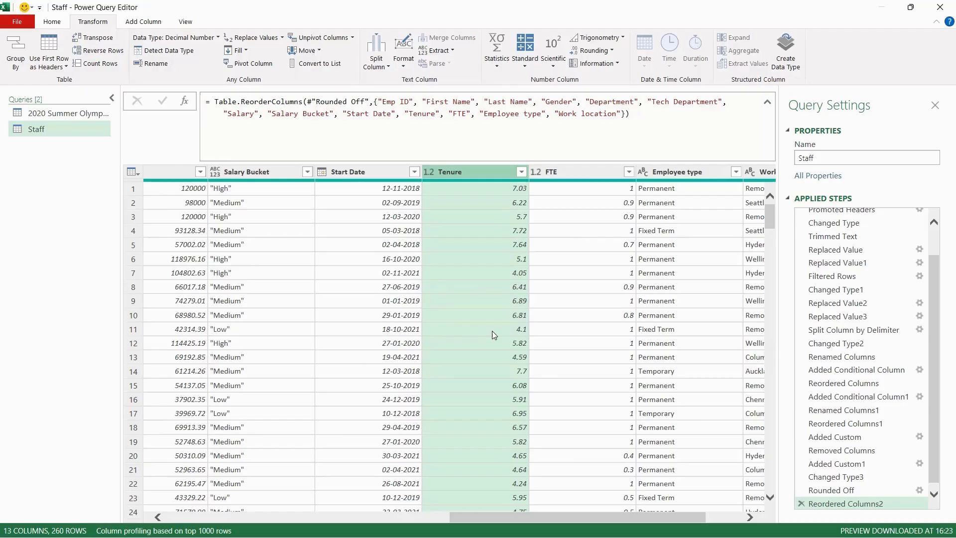
left_click(49, 23)
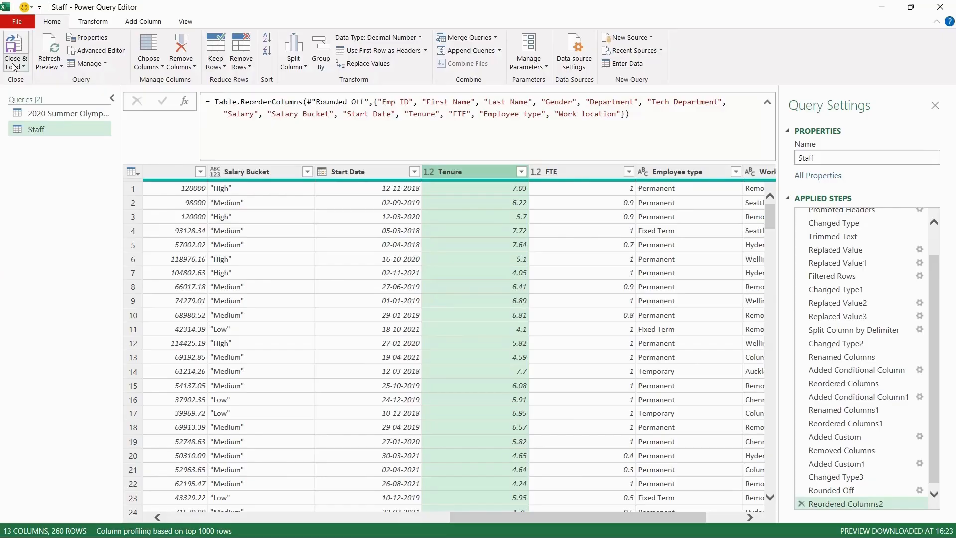
left_click(14, 67)
left_click(32, 80)
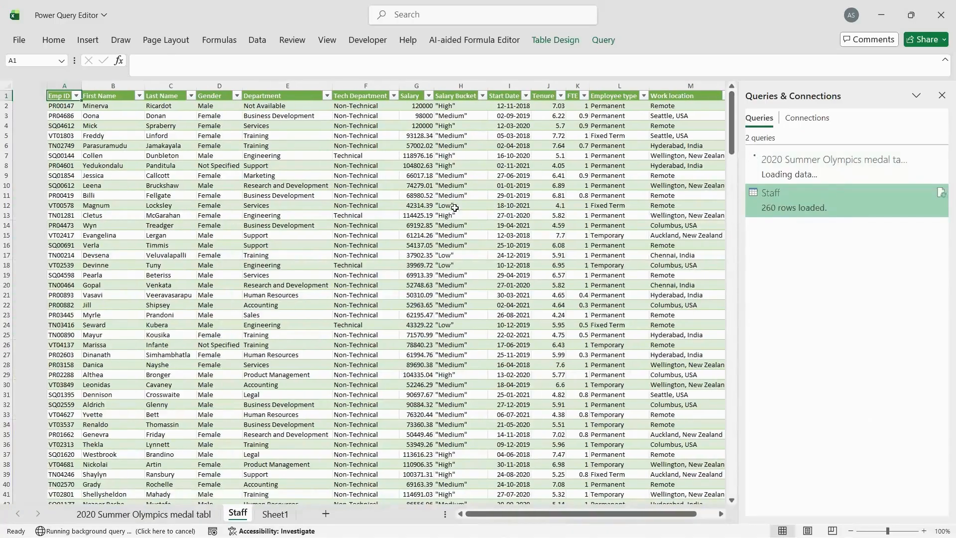
Browse through the loaded Staff table on its worksheet
left_click_drag(33, 113, 676, 471)
scroll(567, 367, "down", 20)
left_click(566, 368)
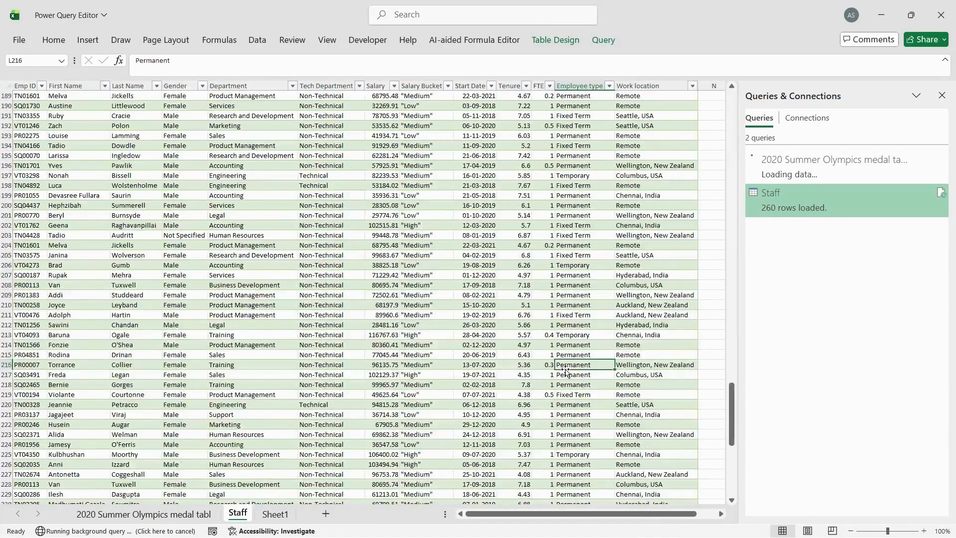
Switch to Sheet1 and close the Queries & Connections pane
left_click(274, 514)
left_click(265, 221)
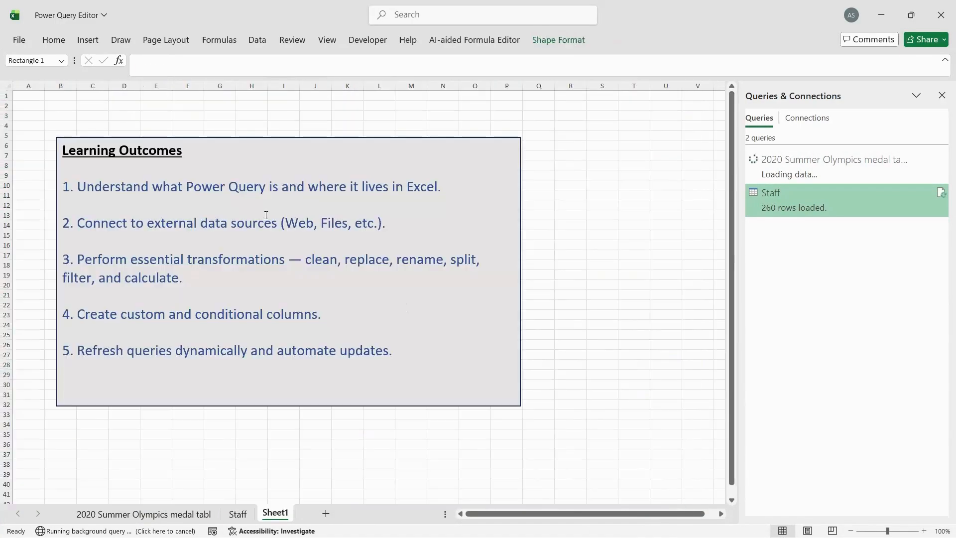
left_click(942, 93)
left_click(258, 42)
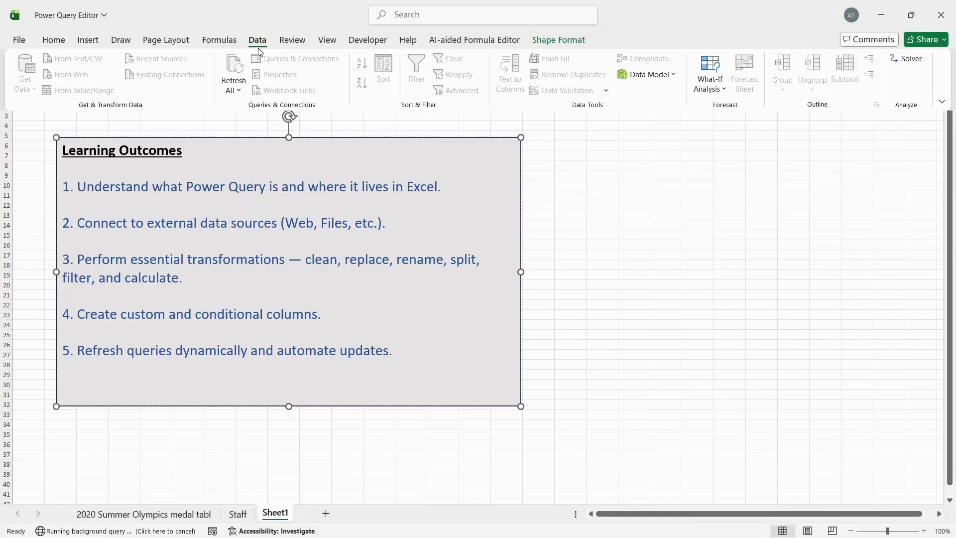
left_click(625, 237)
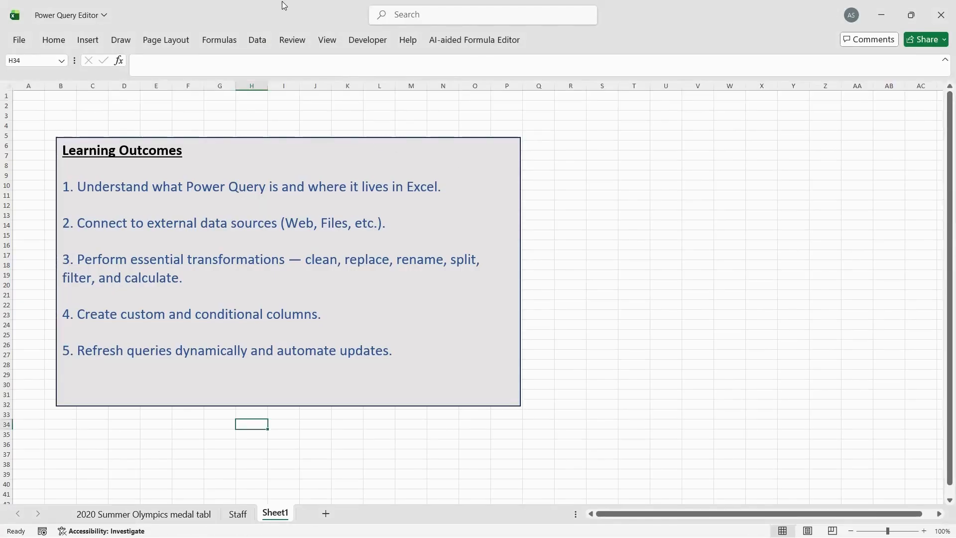
left_click(258, 40)
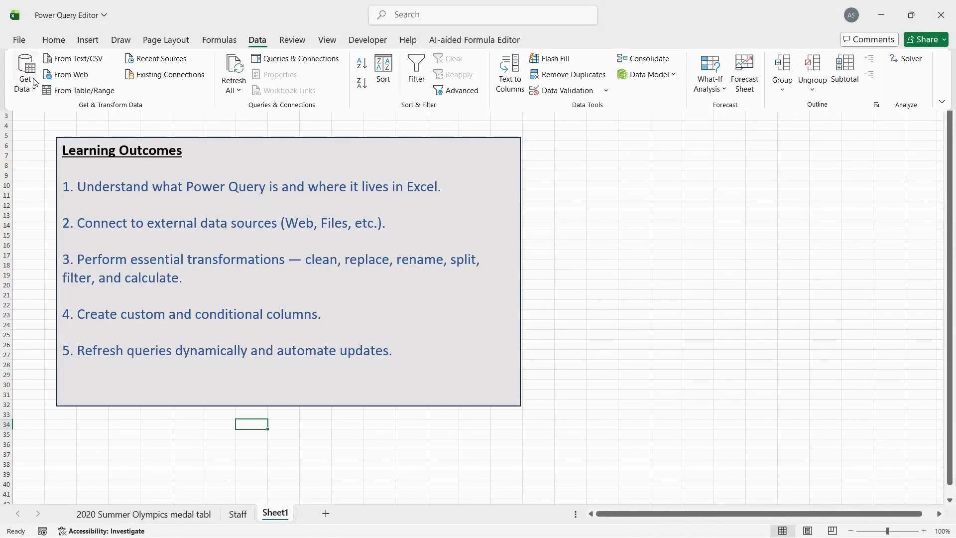
left_click(29, 85)
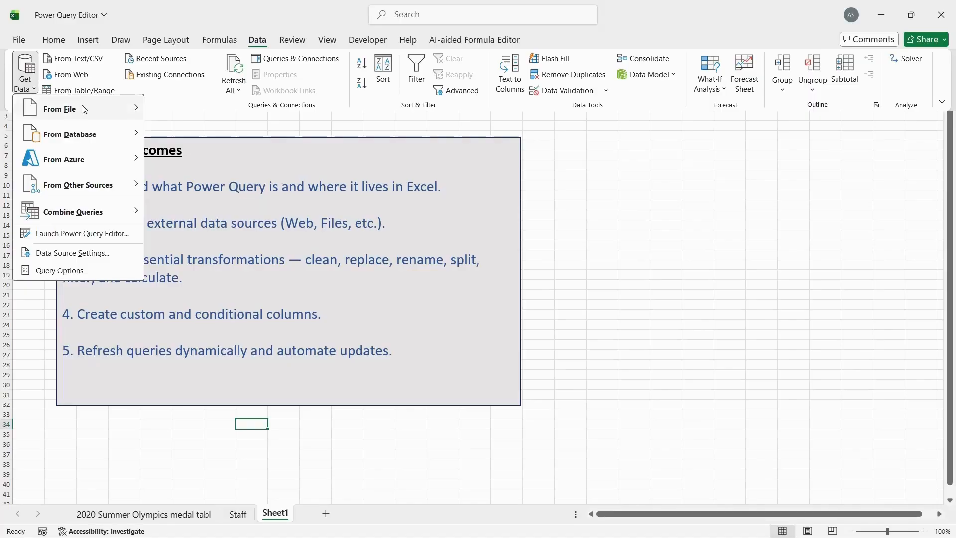
mouse_move(83, 109)
left_click(602, 345)
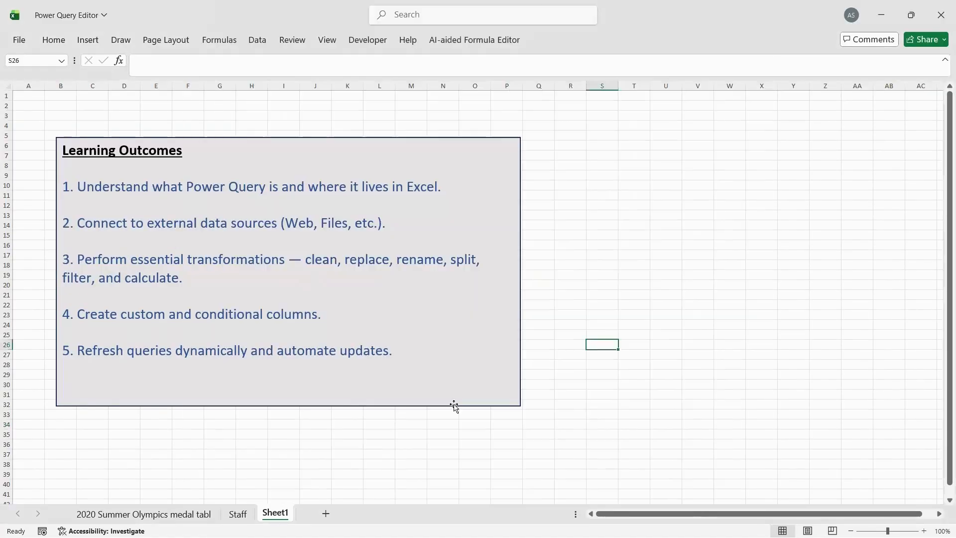